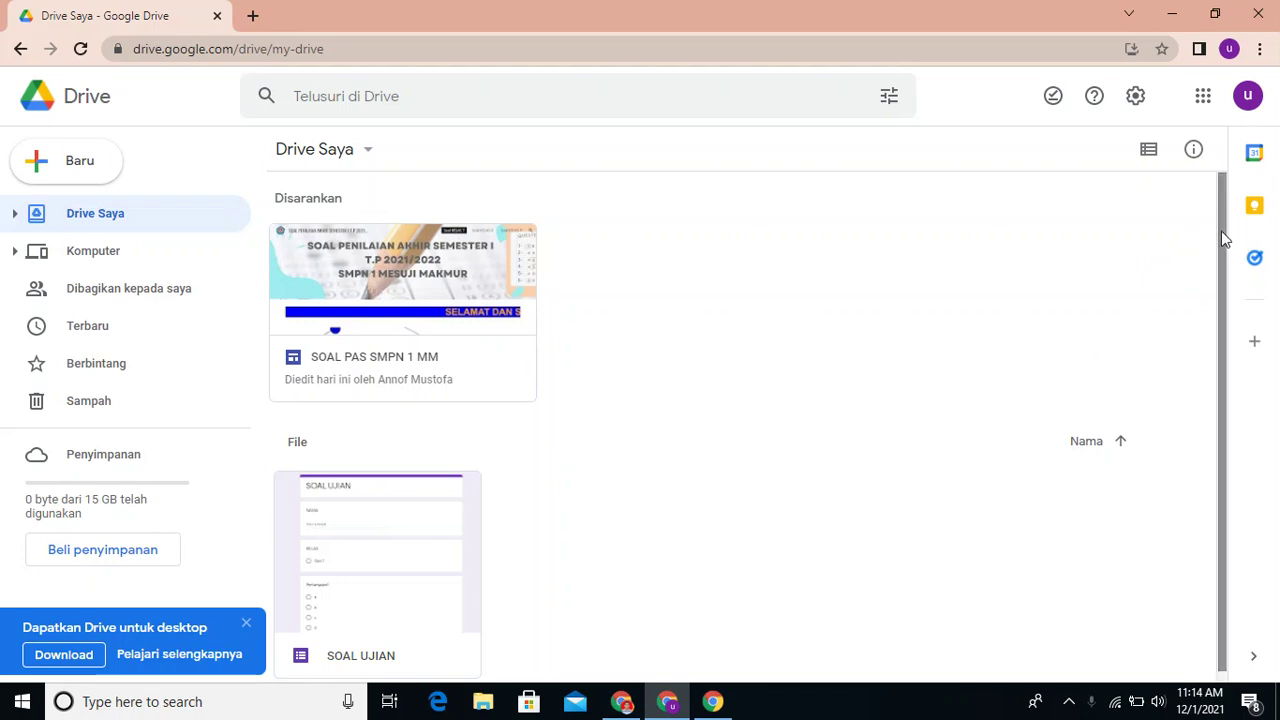
Step: Dismiss the Drive for desktop offer and check which account the browser profile is signed in with
mouse_move(1221, 231)
left_mouse_down()
mouse_move(1220, 308)
mouse_move(1230, 227)
left_mouse_up()
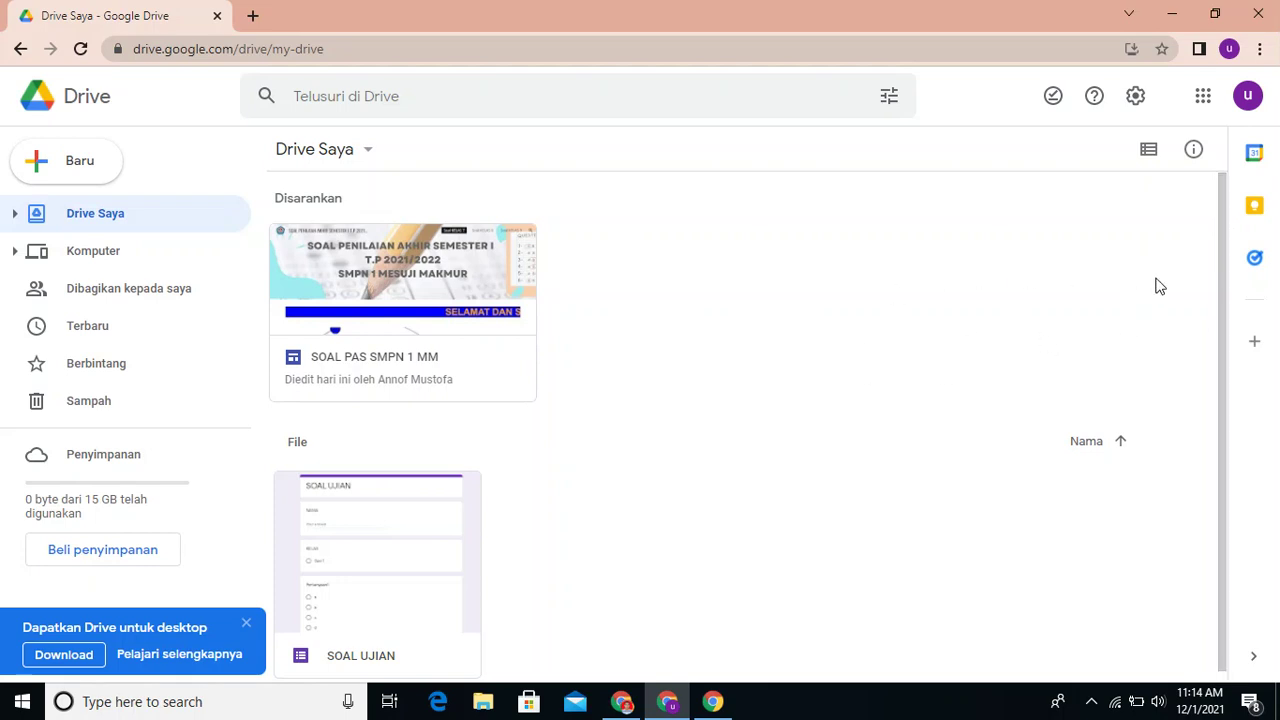
scroll(1222, 234, "down", 1)
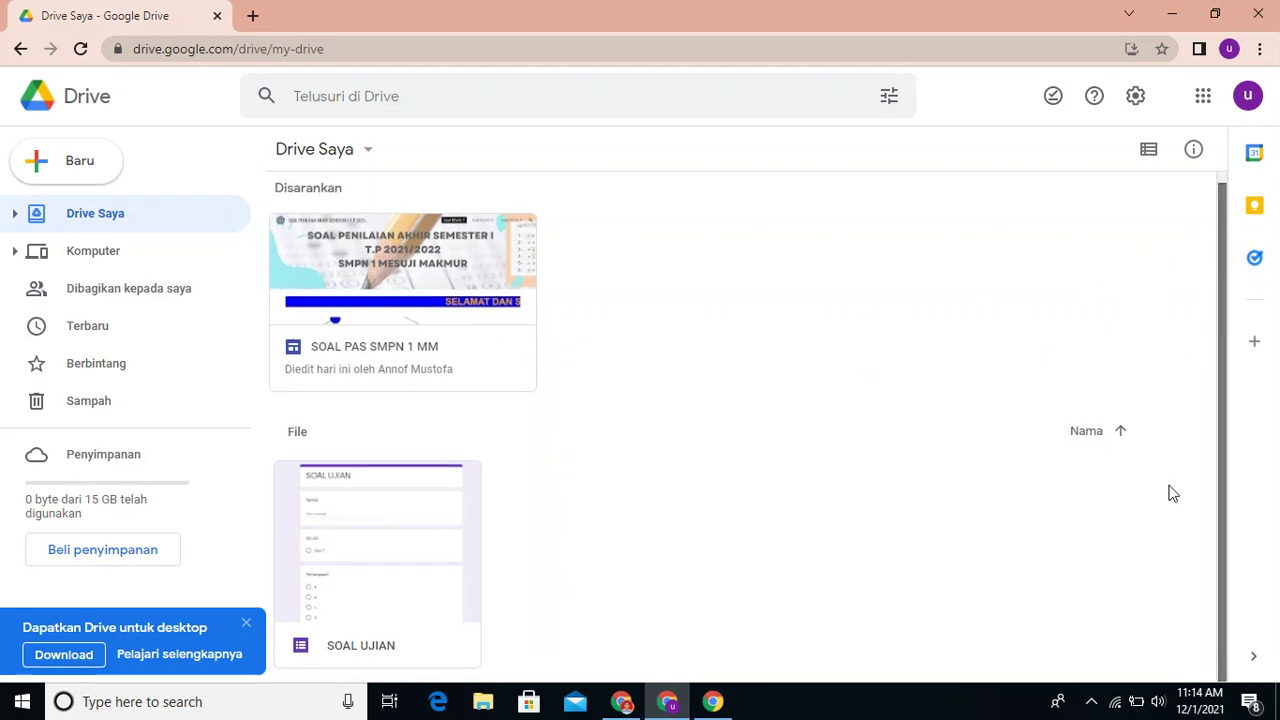
left_click(246, 622)
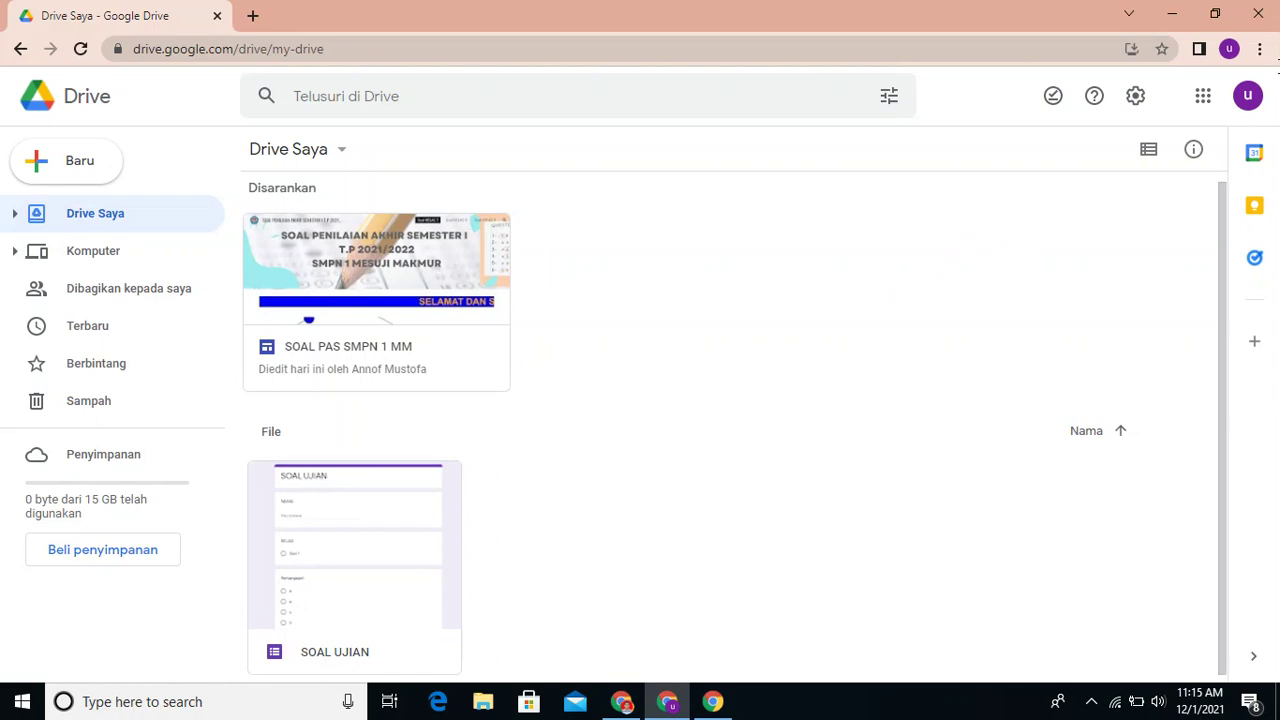
left_click(1226, 50)
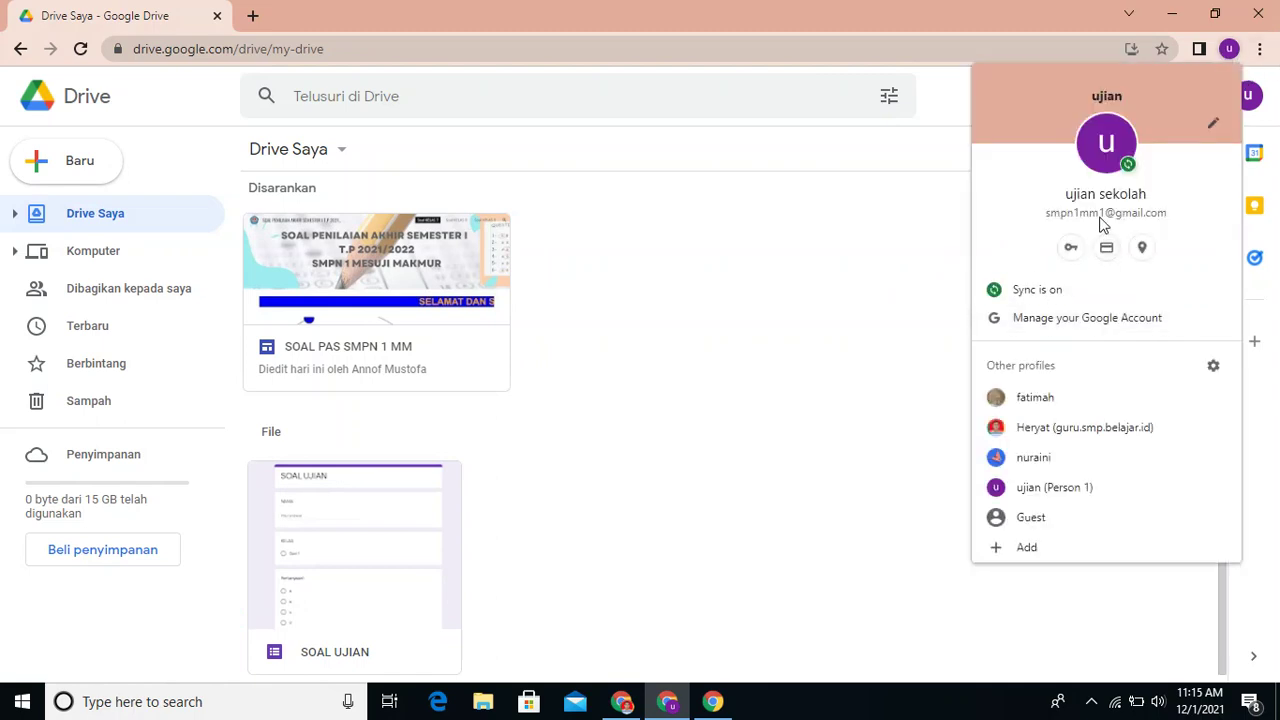
left_click(710, 285)
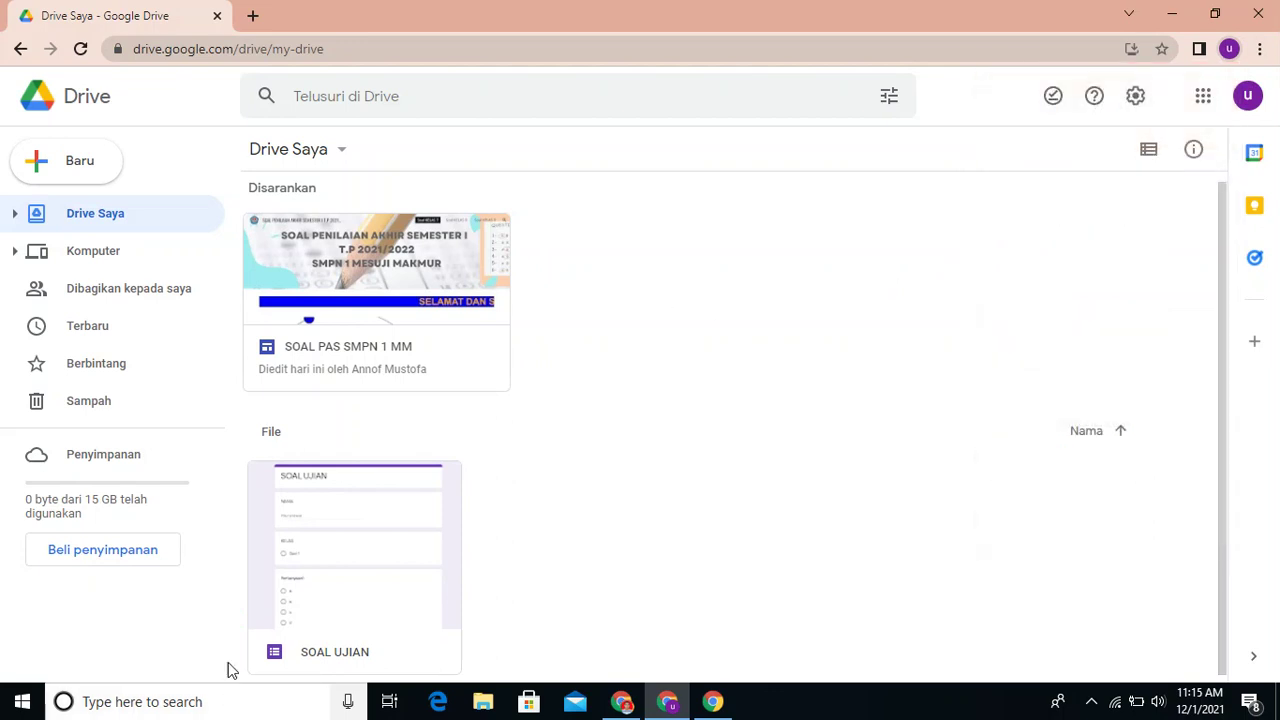
Step: Open the SOAL UJIAN form from My Drive and postpone the offered quiz tour
double_click(371, 549)
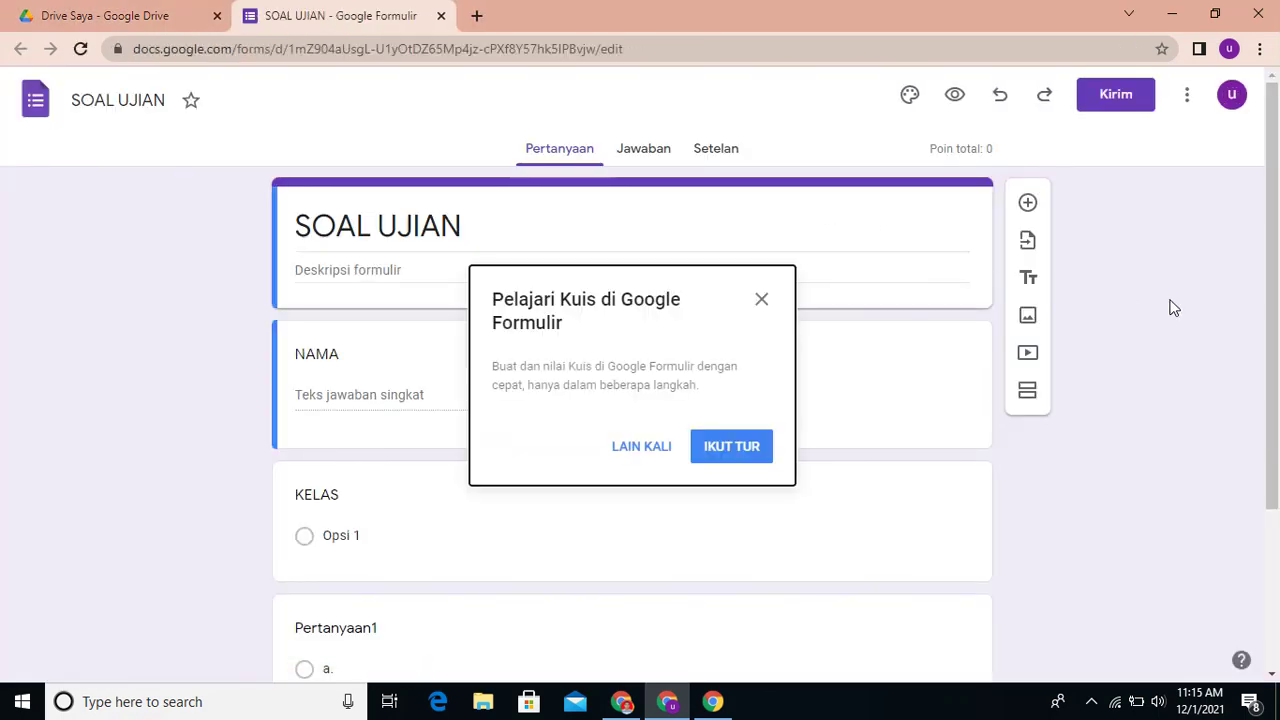
left_click(643, 452)
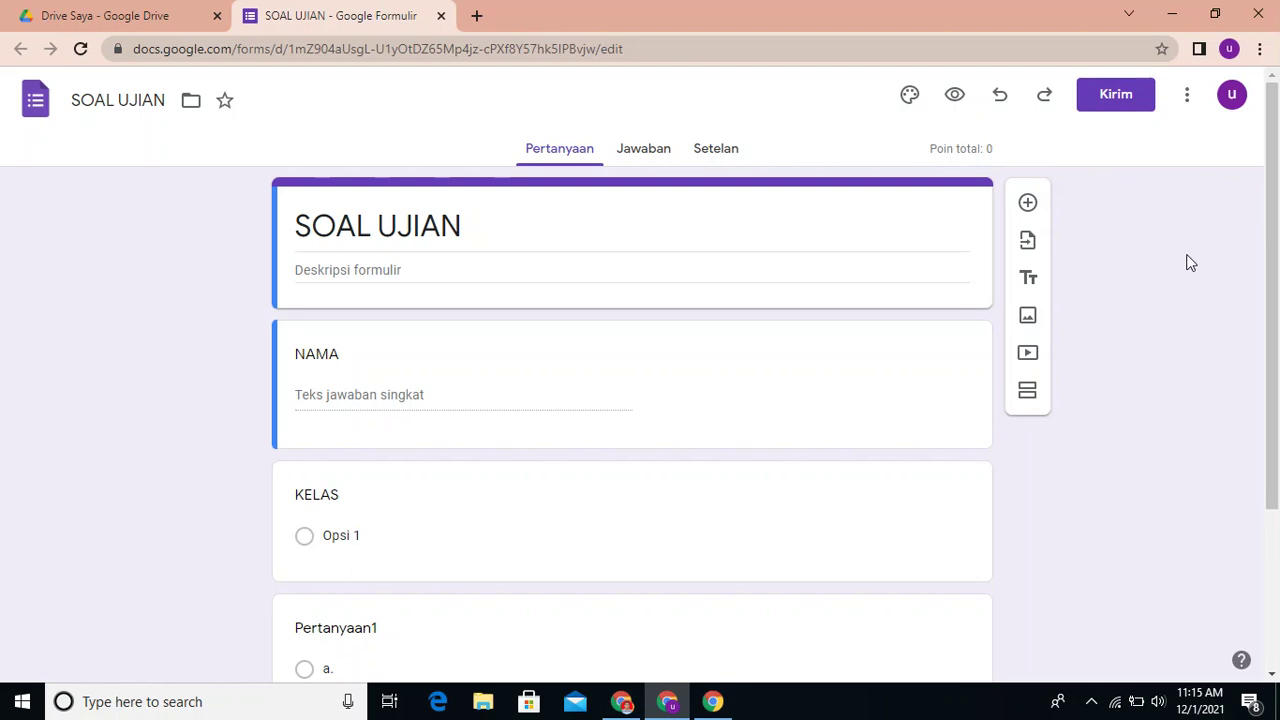
left_click_drag(1274, 240, 1276, 120)
Step: Add the suggested teacher's e-mail as a collaborator with the Editor role on the SOAL UJIAN form and send the invitation
left_click(1187, 98)
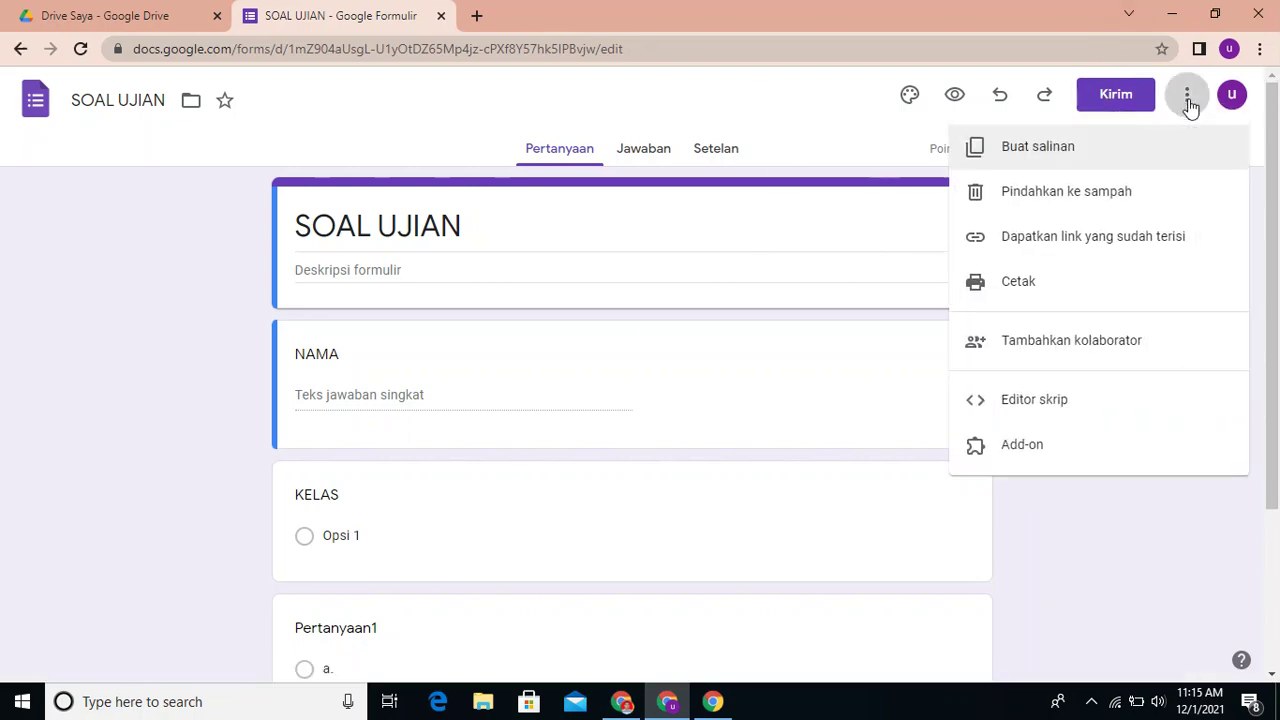
left_click(1100, 342)
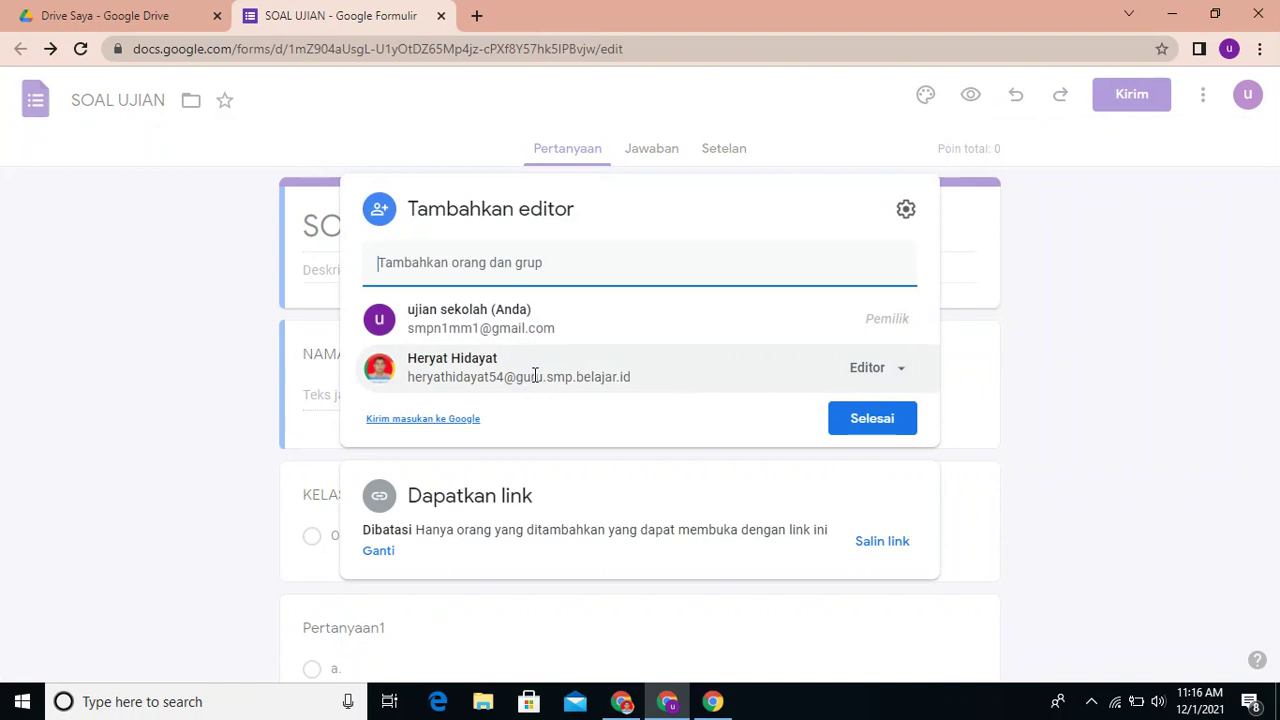
left_click(518, 268)
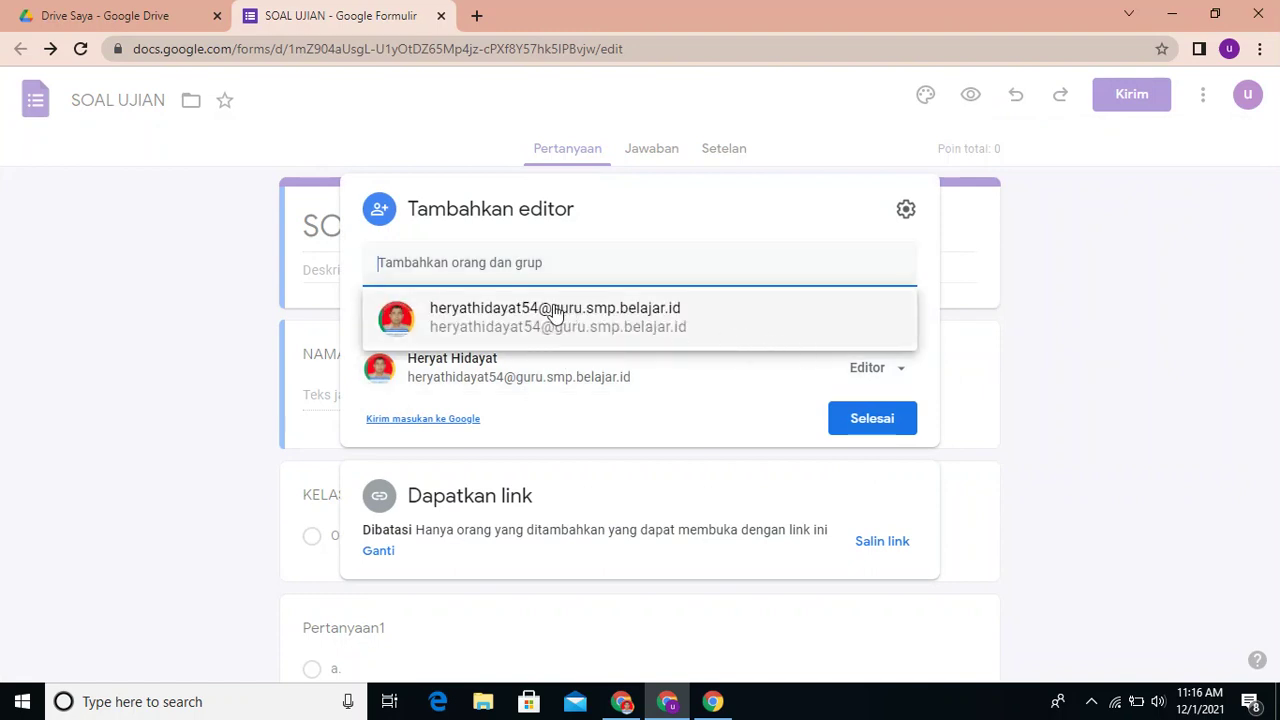
mouse_move(558, 313)
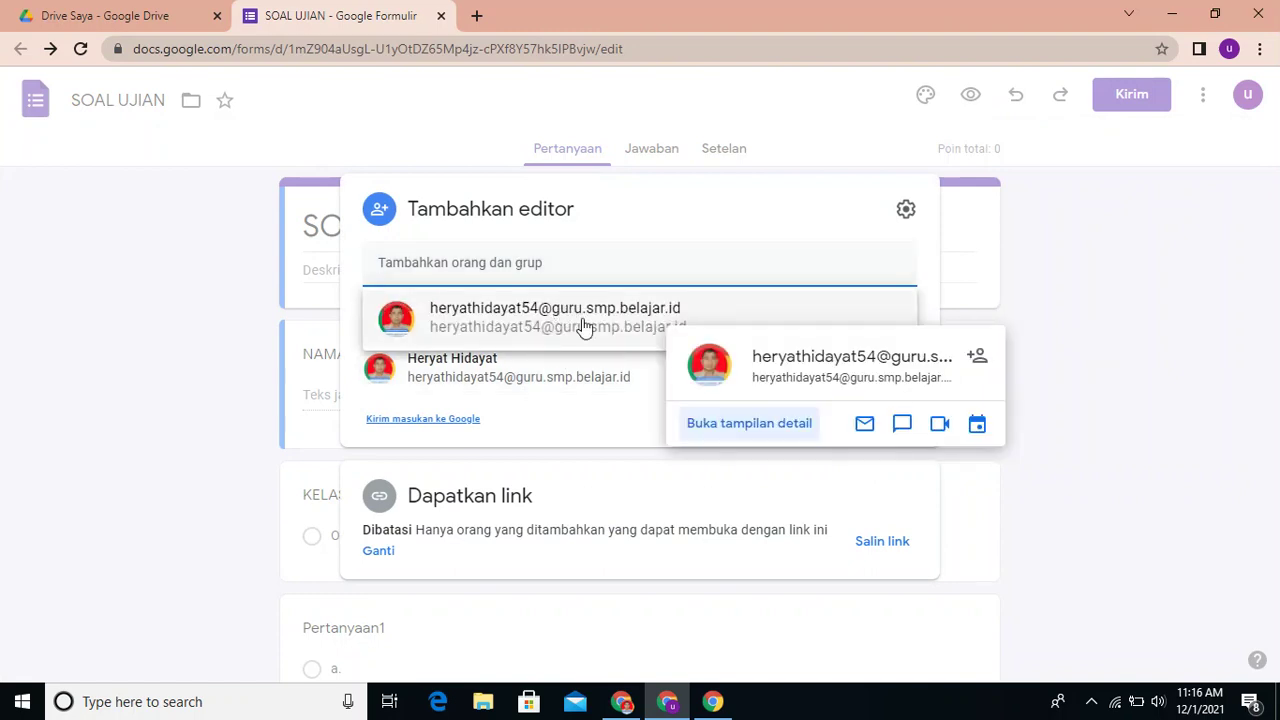
left_click(583, 325)
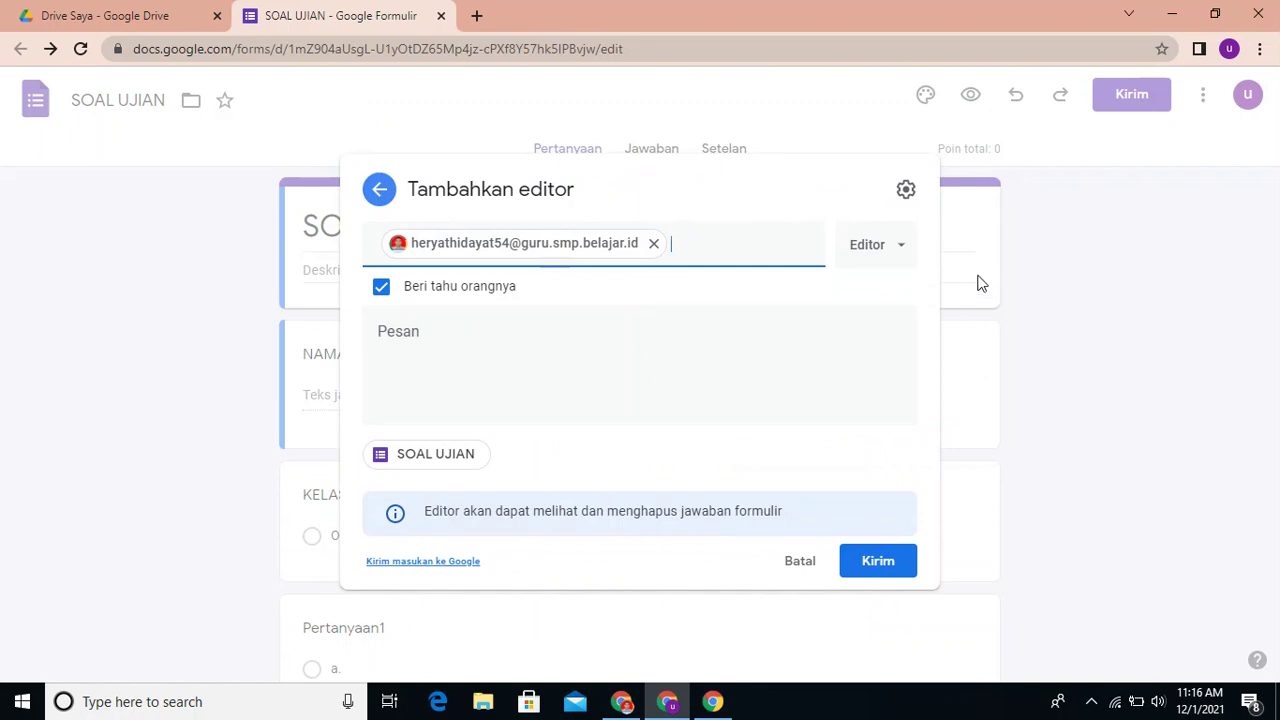
left_click(895, 250)
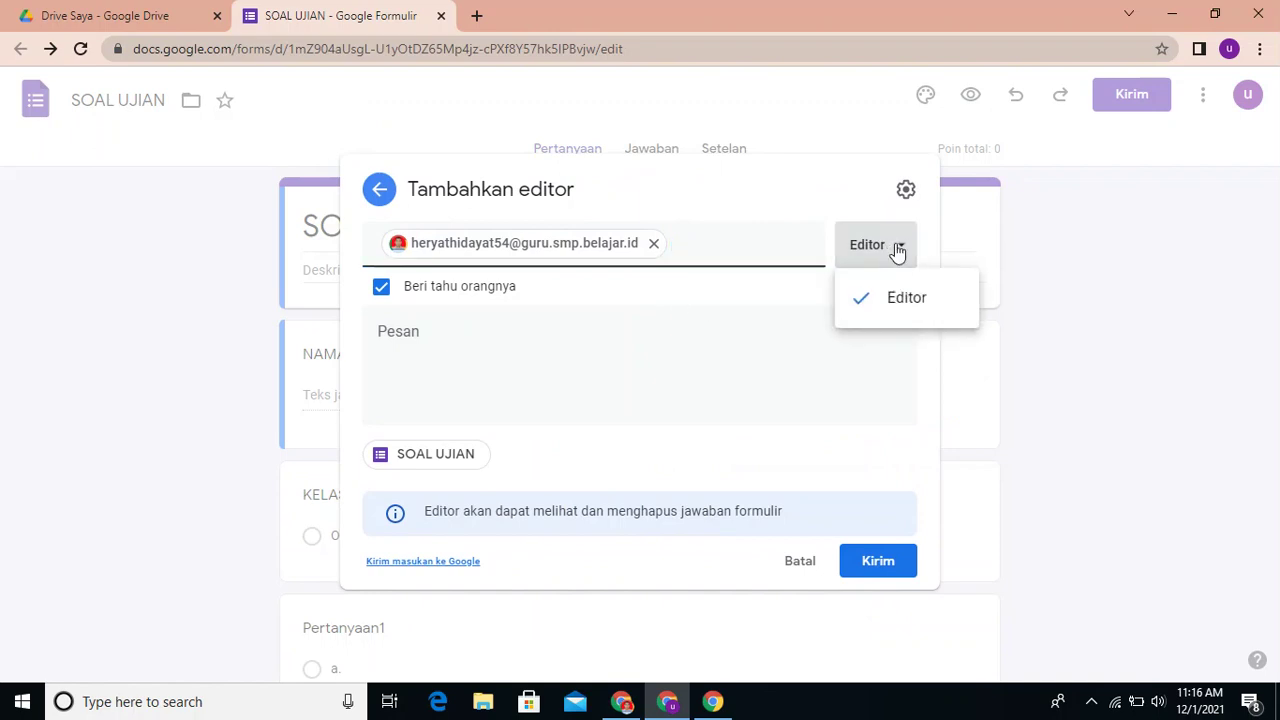
left_click(902, 251)
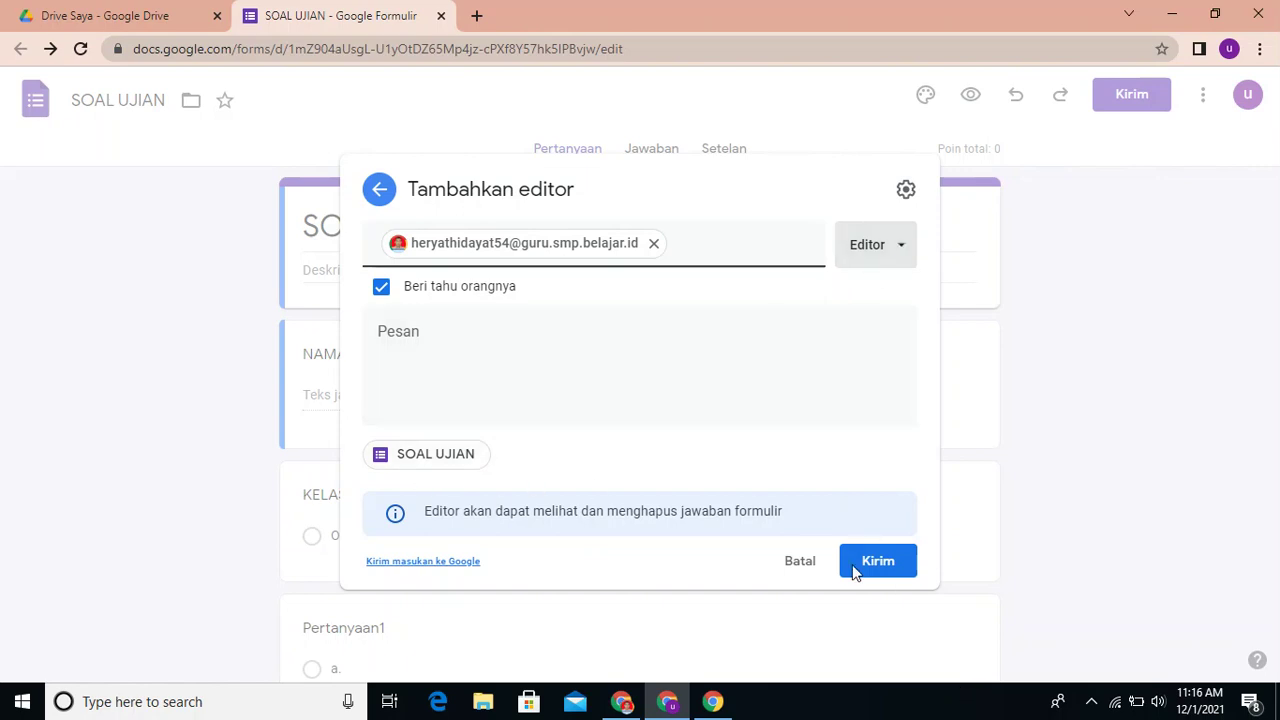
left_click(866, 568)
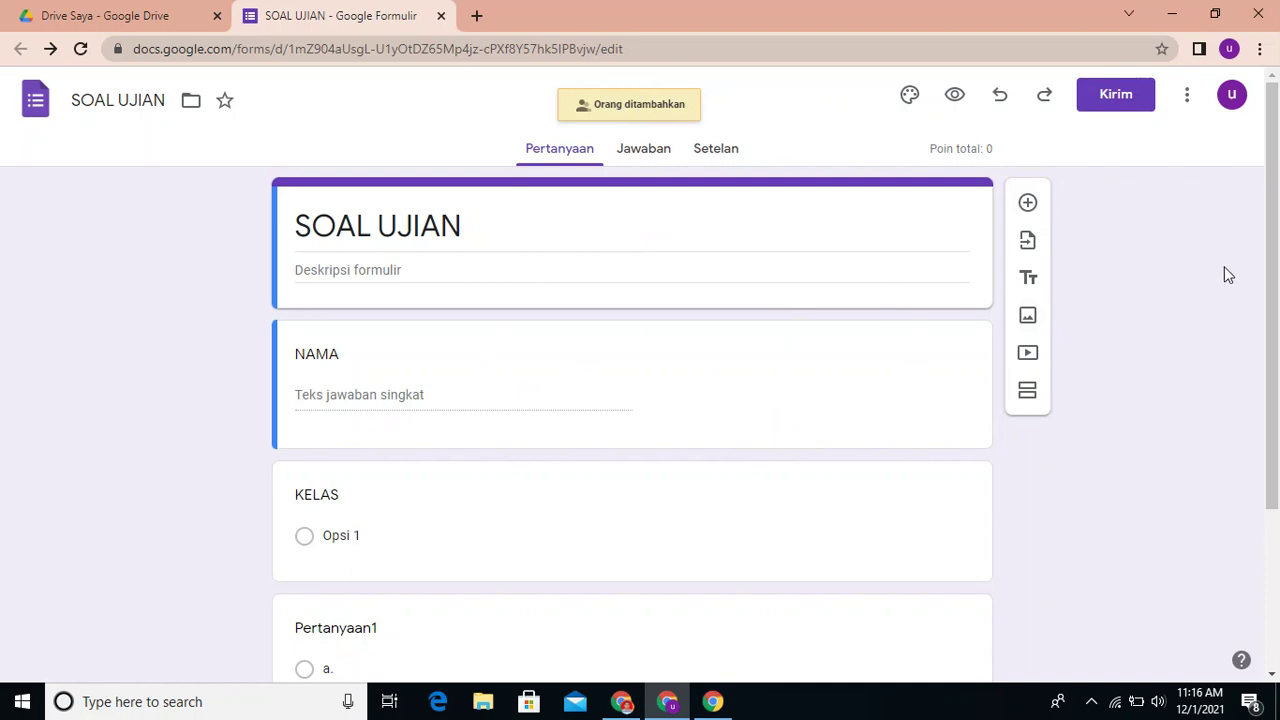
Step: Return to My Drive and open the sharing settings of the SOAL UJIAN file to review its editors
scroll(1270, 250, "down", 2)
scroll(1270, 250, "up", 2)
left_click(130, 20)
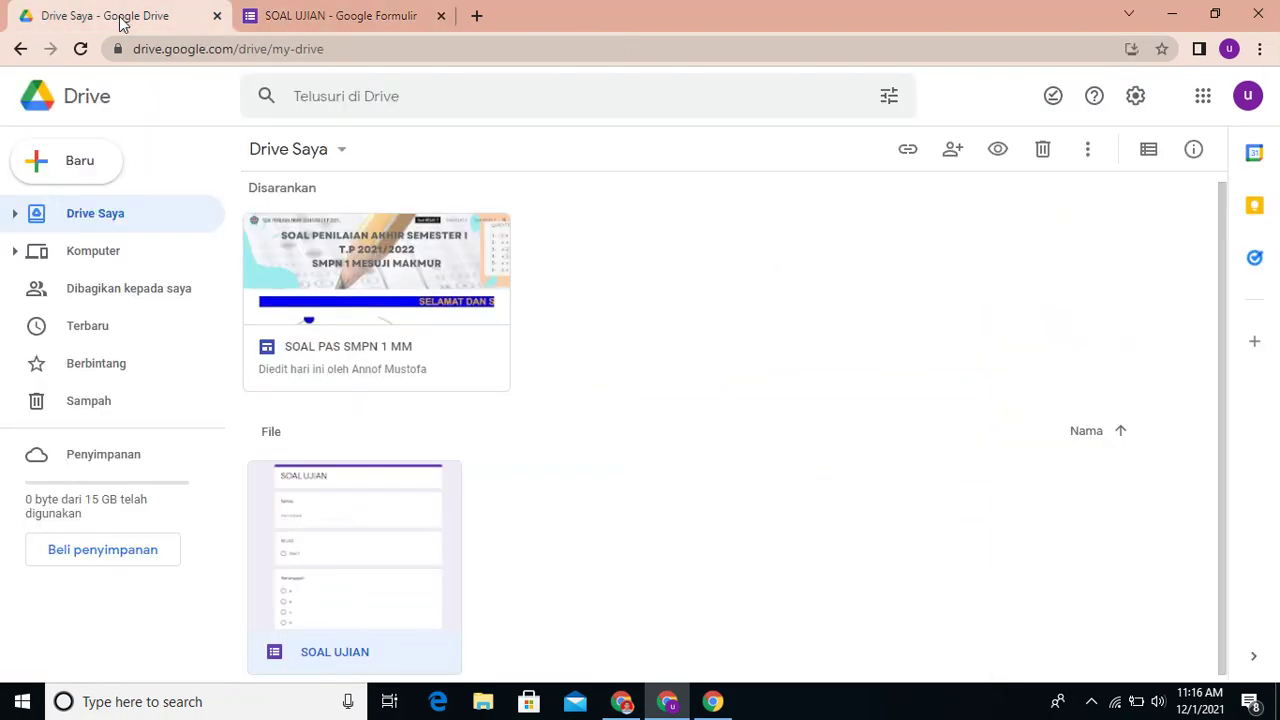
right_click(364, 543)
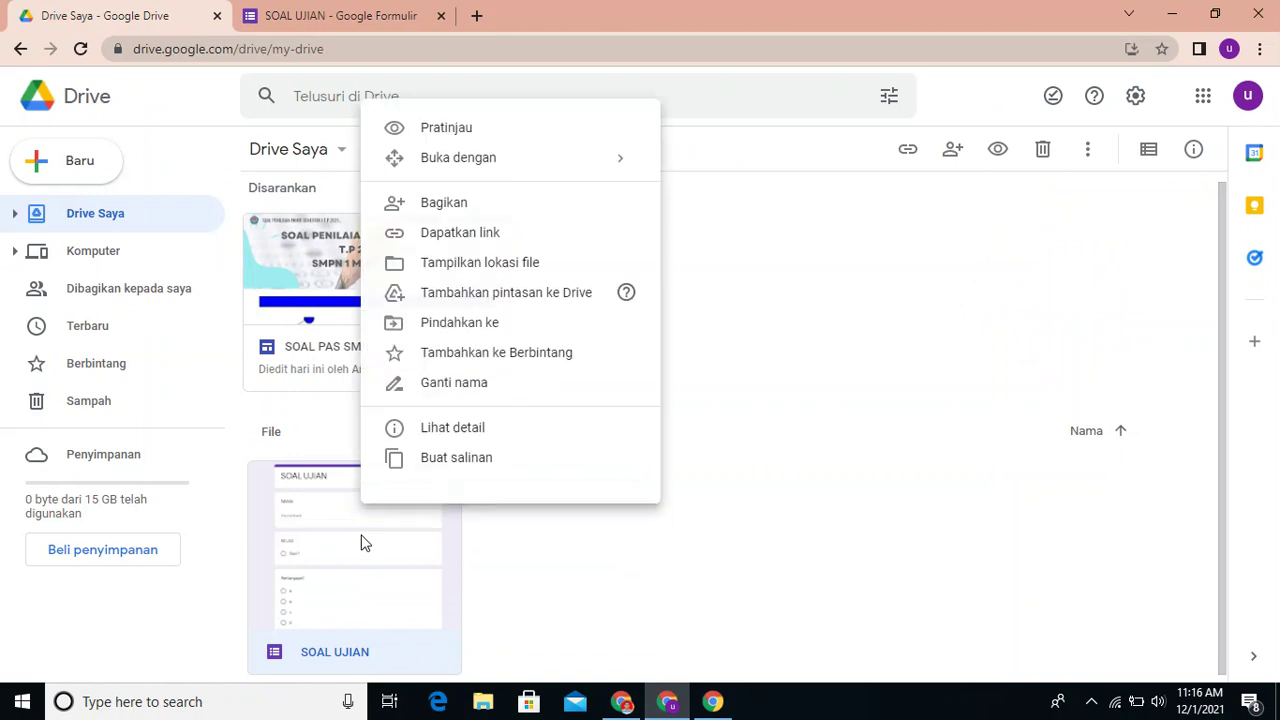
left_click(442, 207)
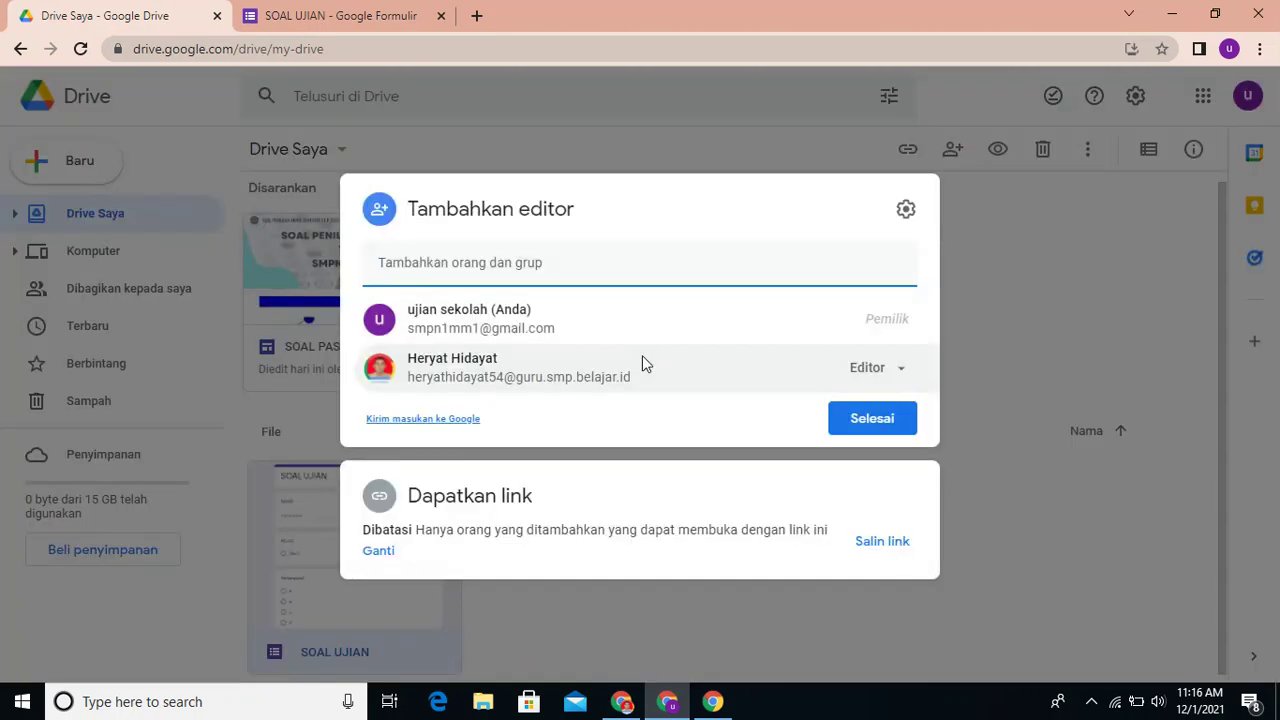
left_click(624, 252)
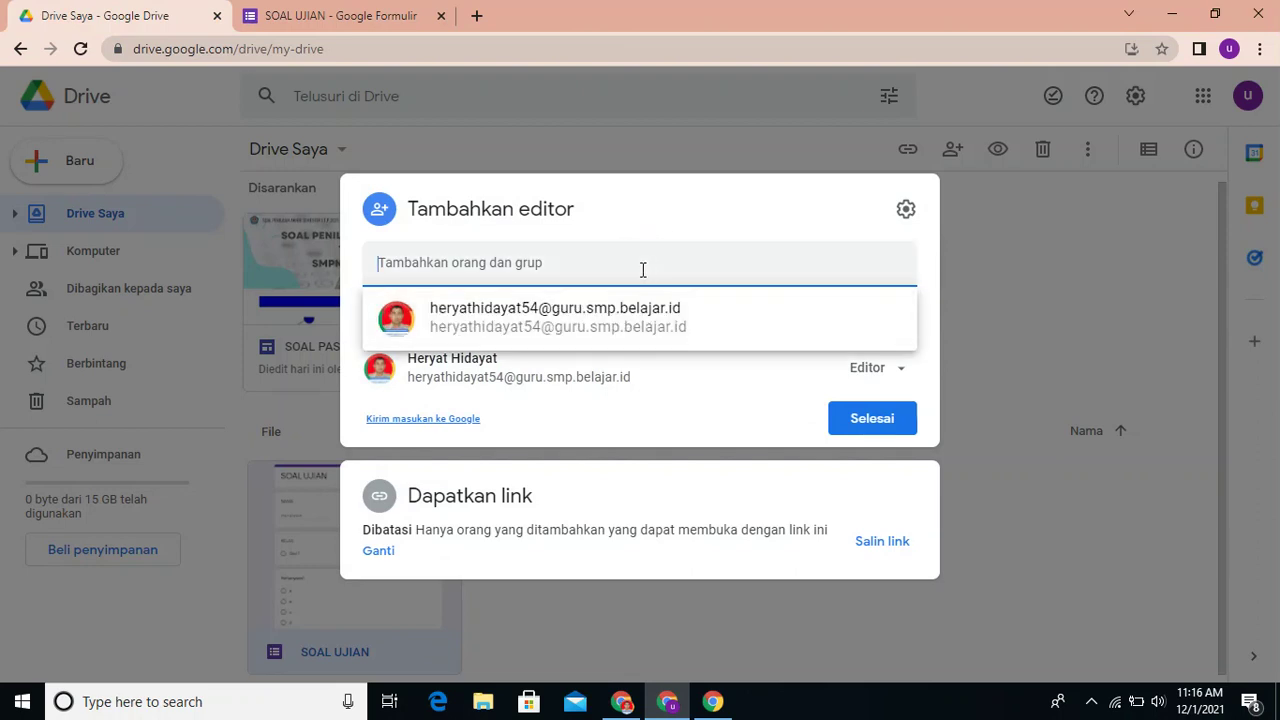
Step: Try to transfer ownership of SOAL UJIAN to the added editor and close the sharing settings
left_click(906, 376)
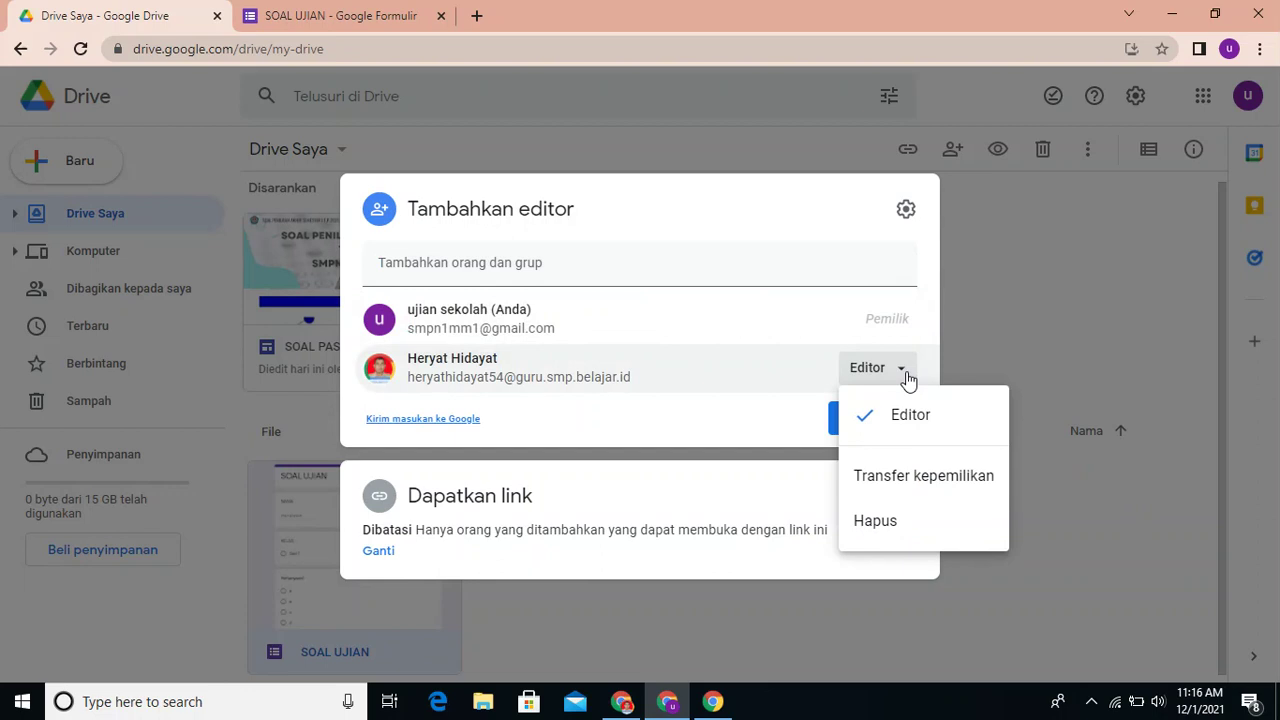
left_click(898, 478)
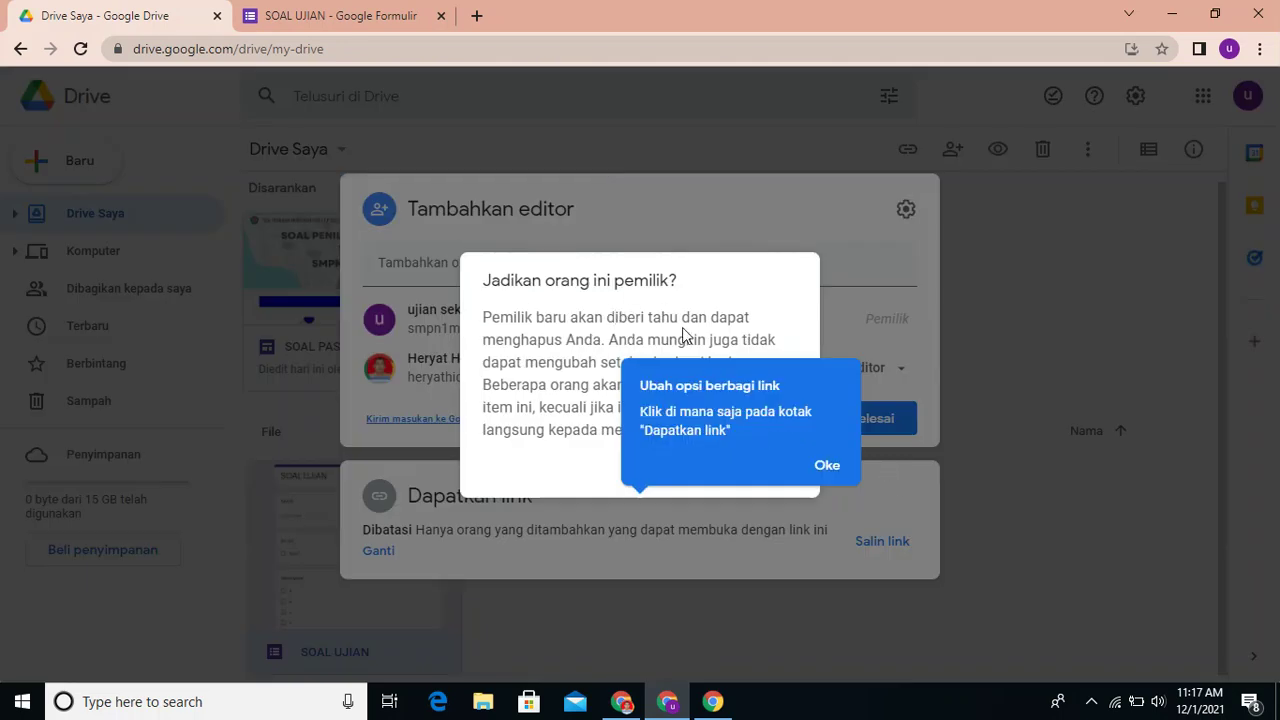
left_click(824, 465)
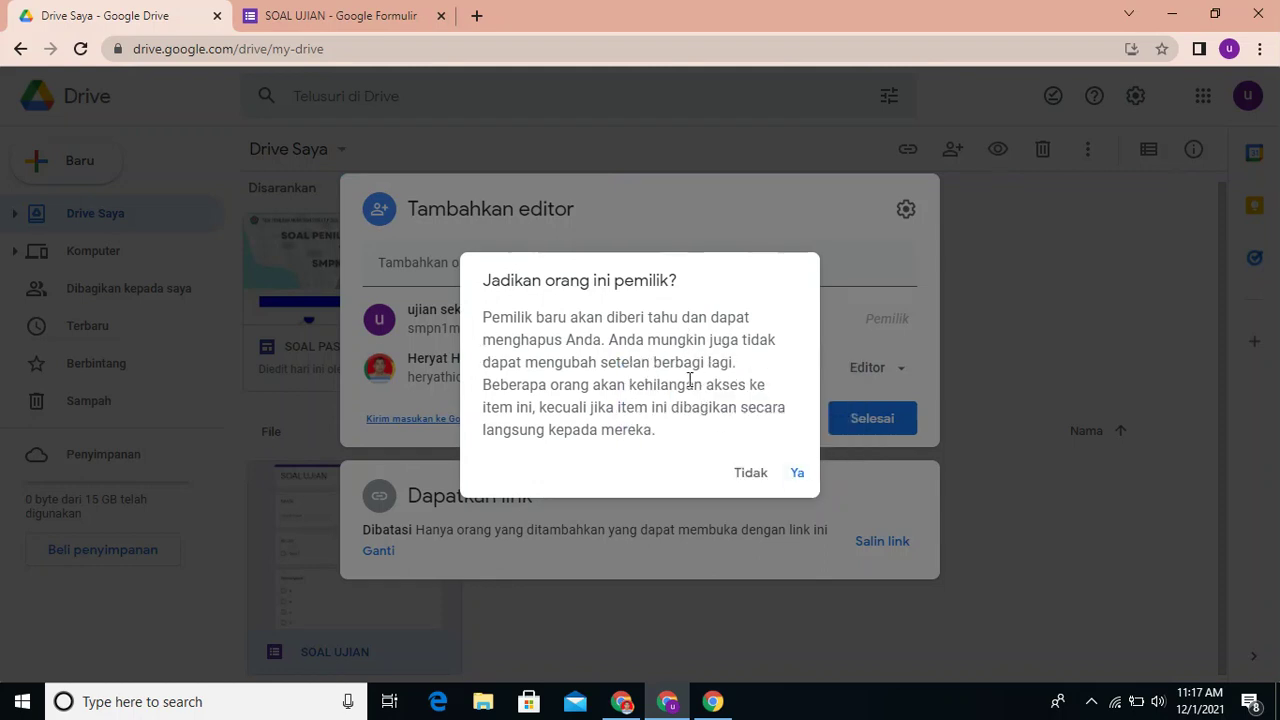
left_click(798, 476)
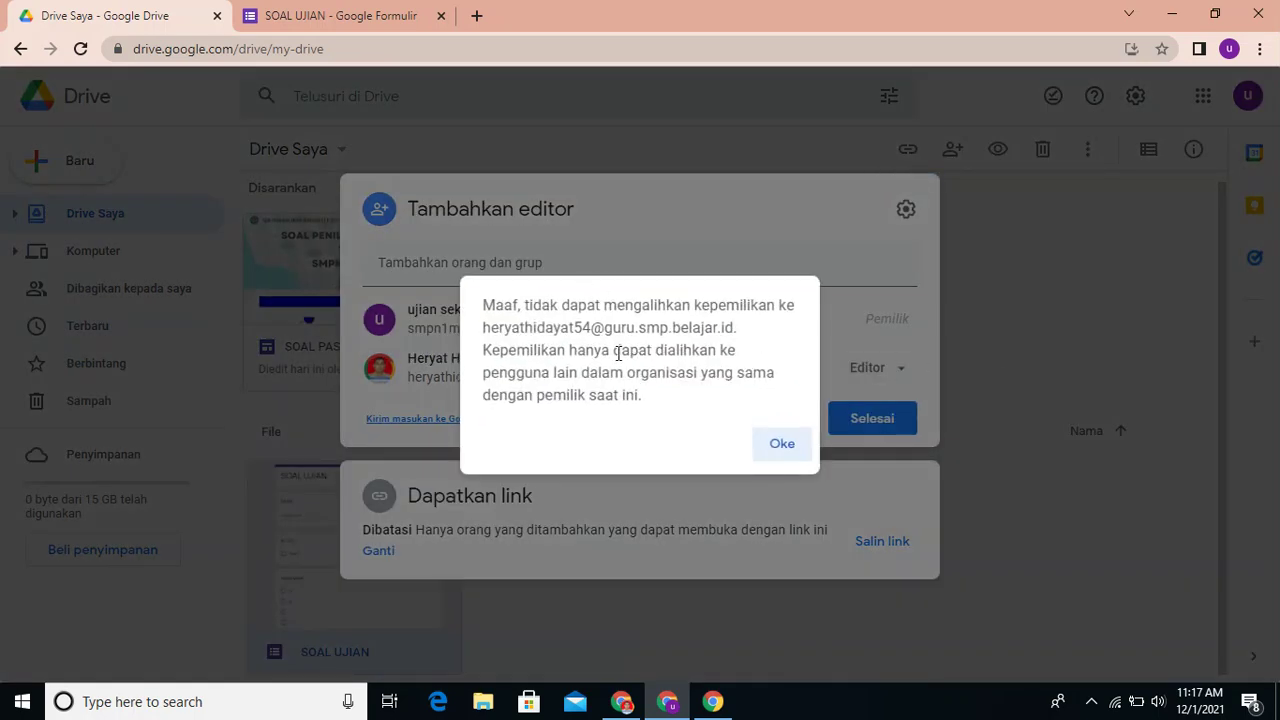
left_click(779, 450)
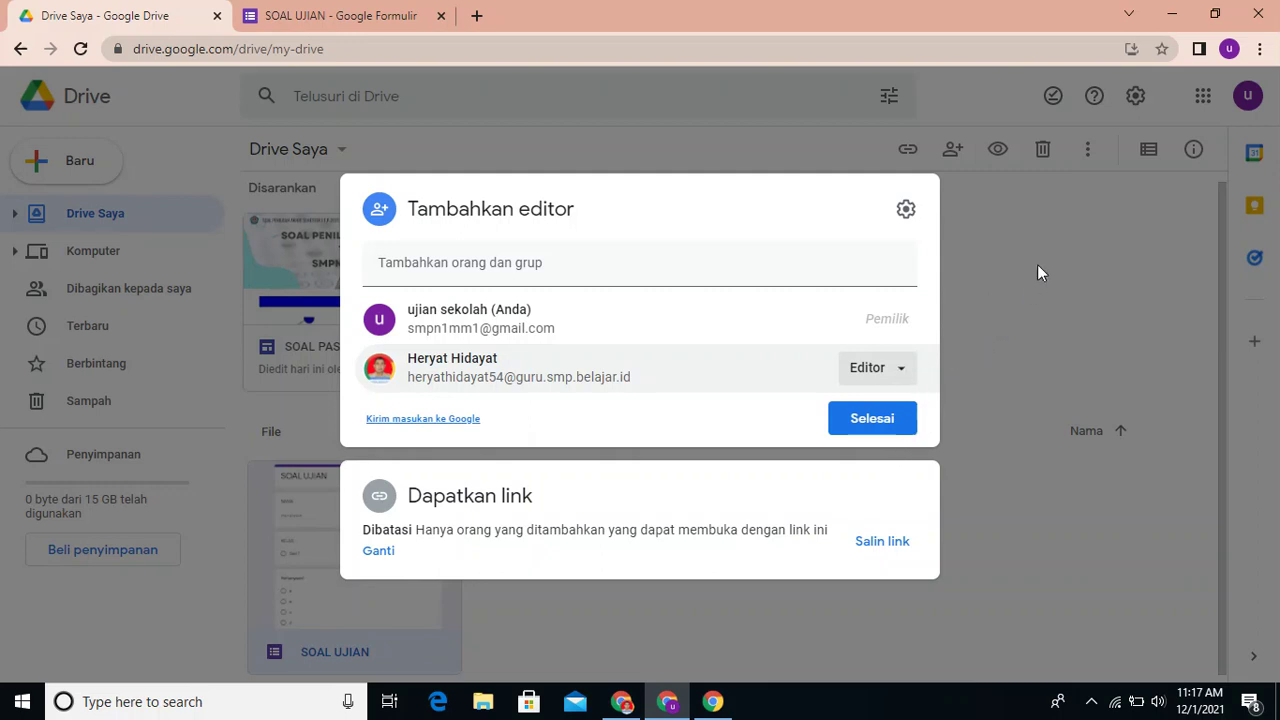
left_click(859, 427)
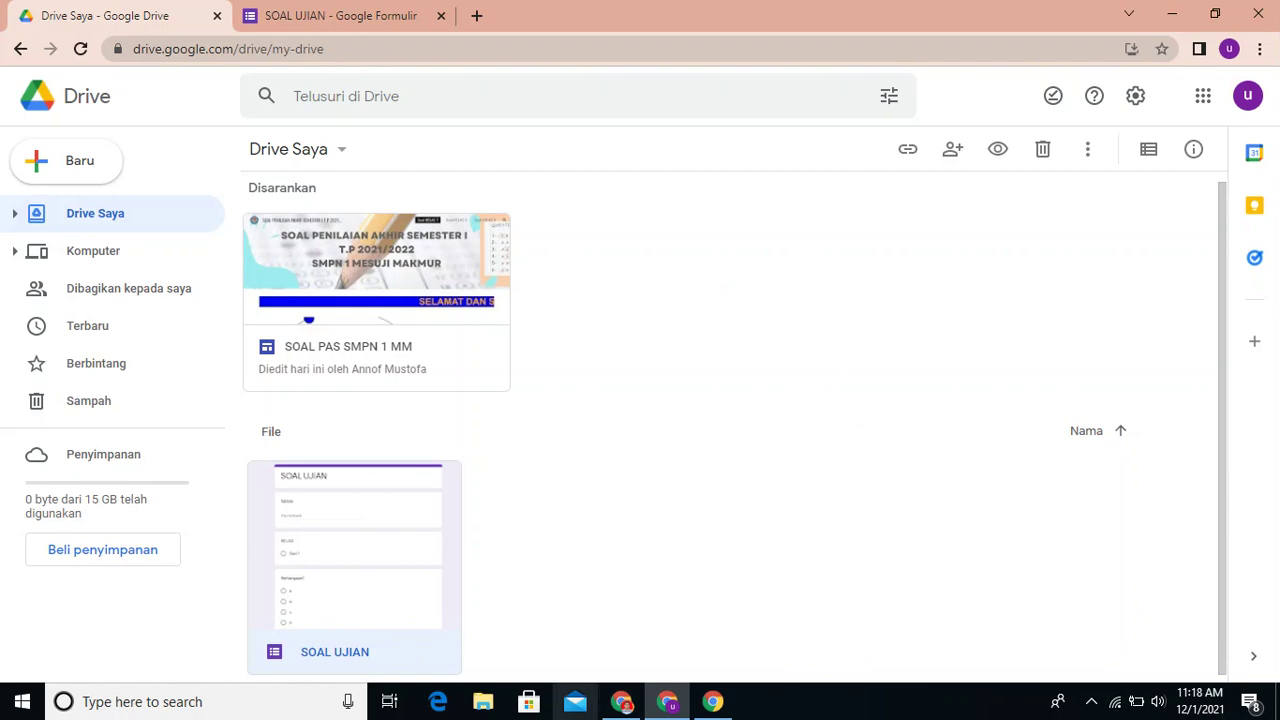
Step: Switch to the invited editor's Chrome window and show the Drive files shared with that account
left_click(619, 703)
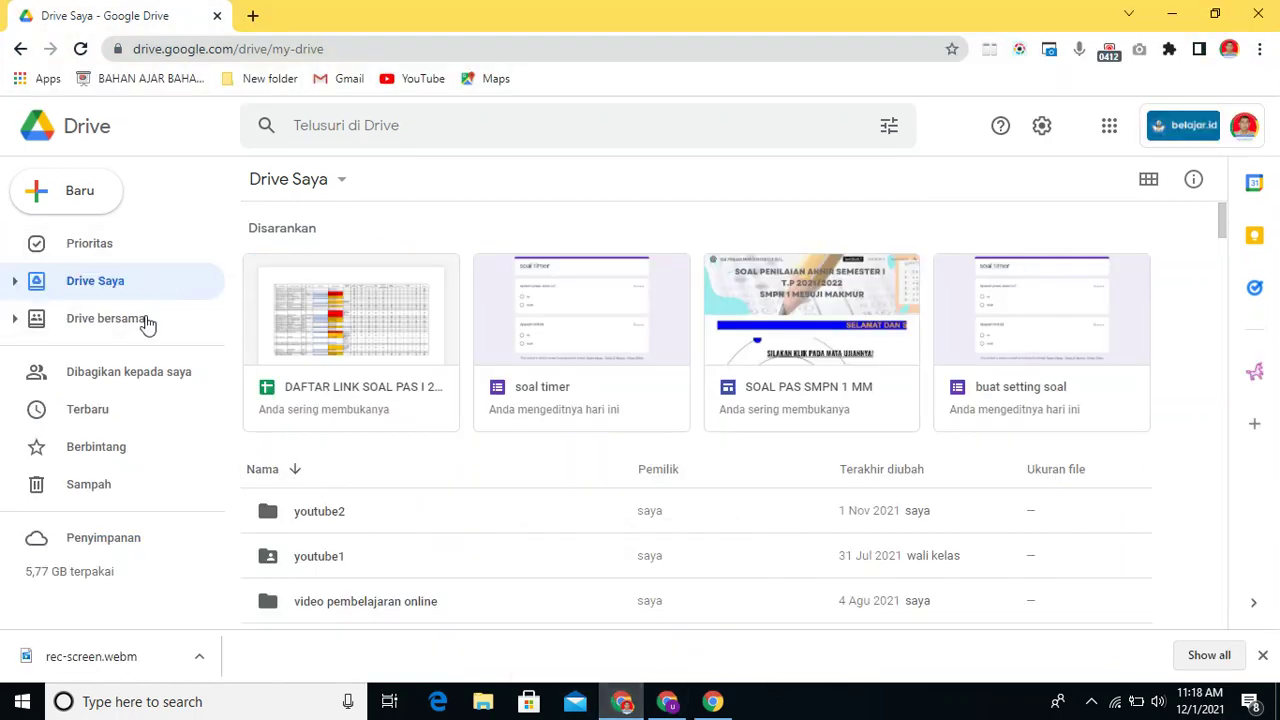
left_click(135, 373)
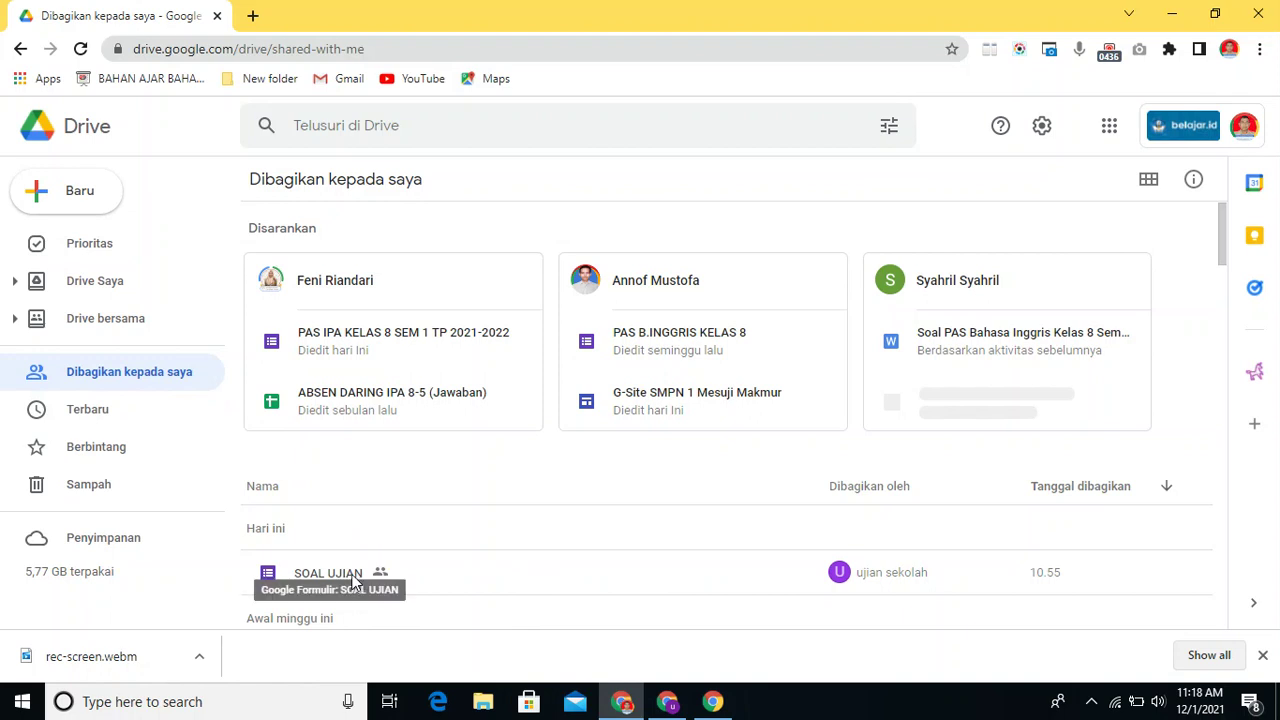
left_click(667, 701)
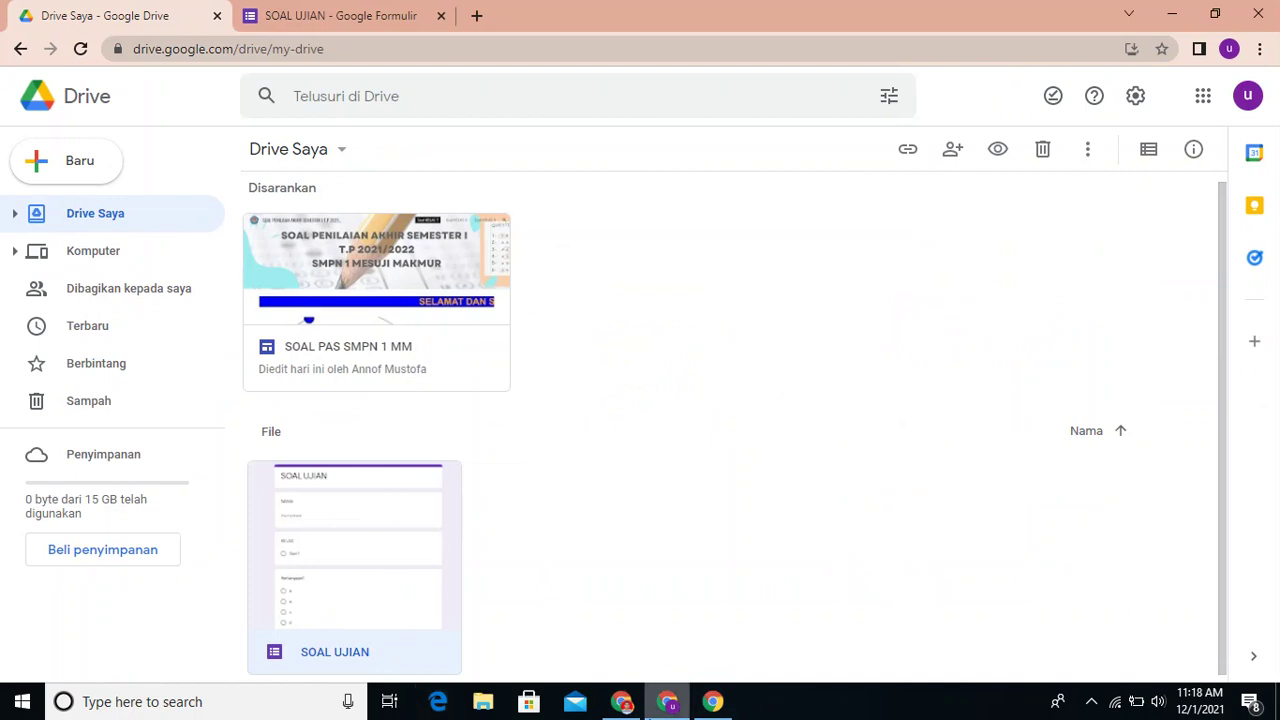
left_click(722, 703)
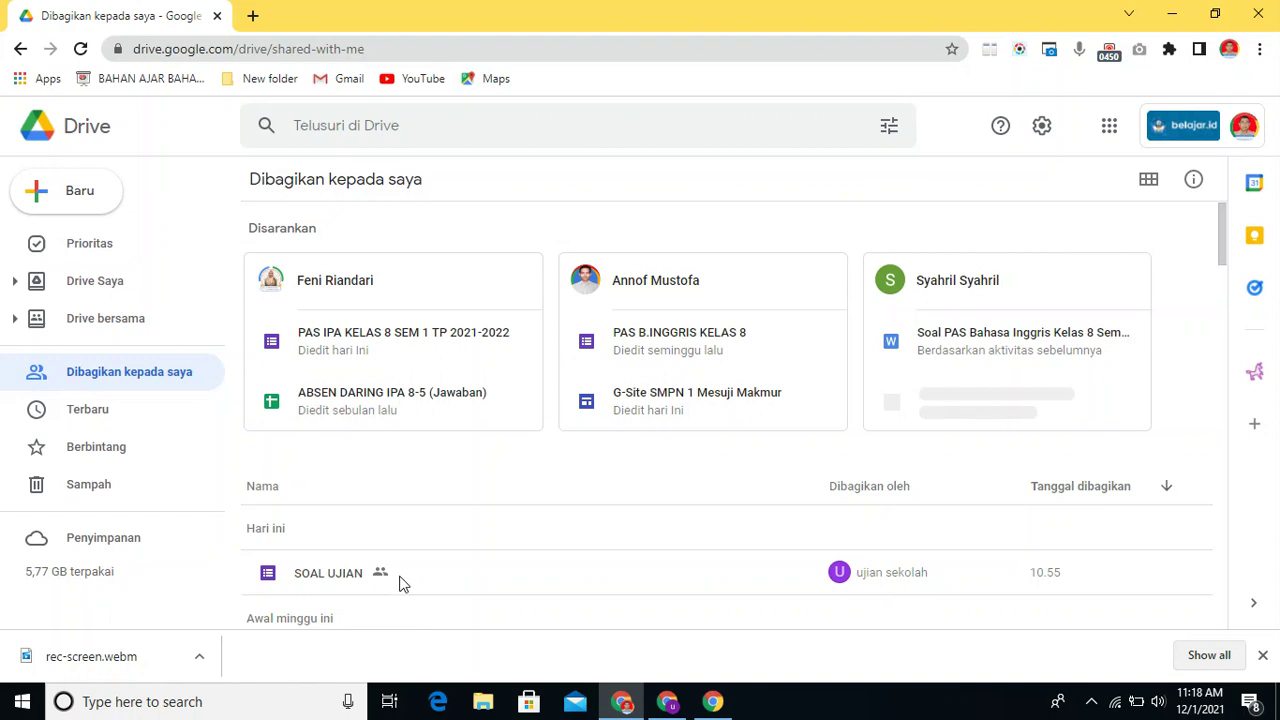
Step: Open the shared SOAL UJIAN form from the editor's account and activate its NAMA question for editing
left_click(903, 577)
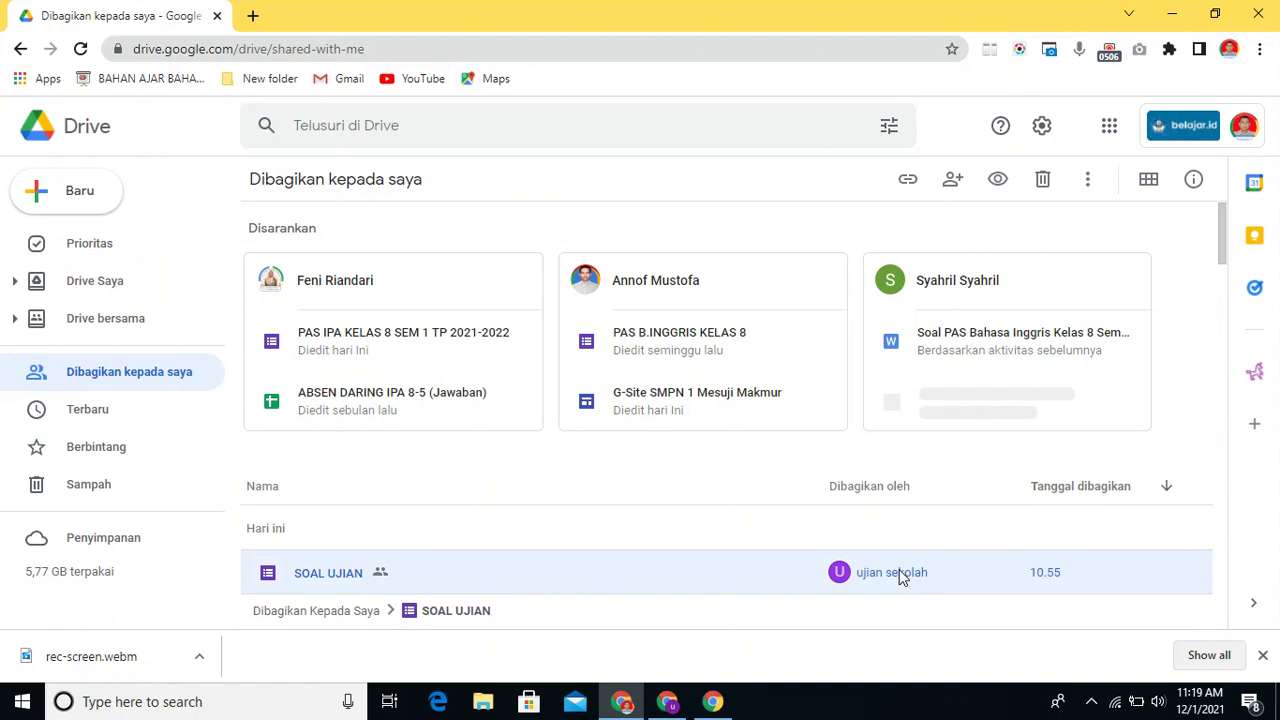
right_click(899, 575)
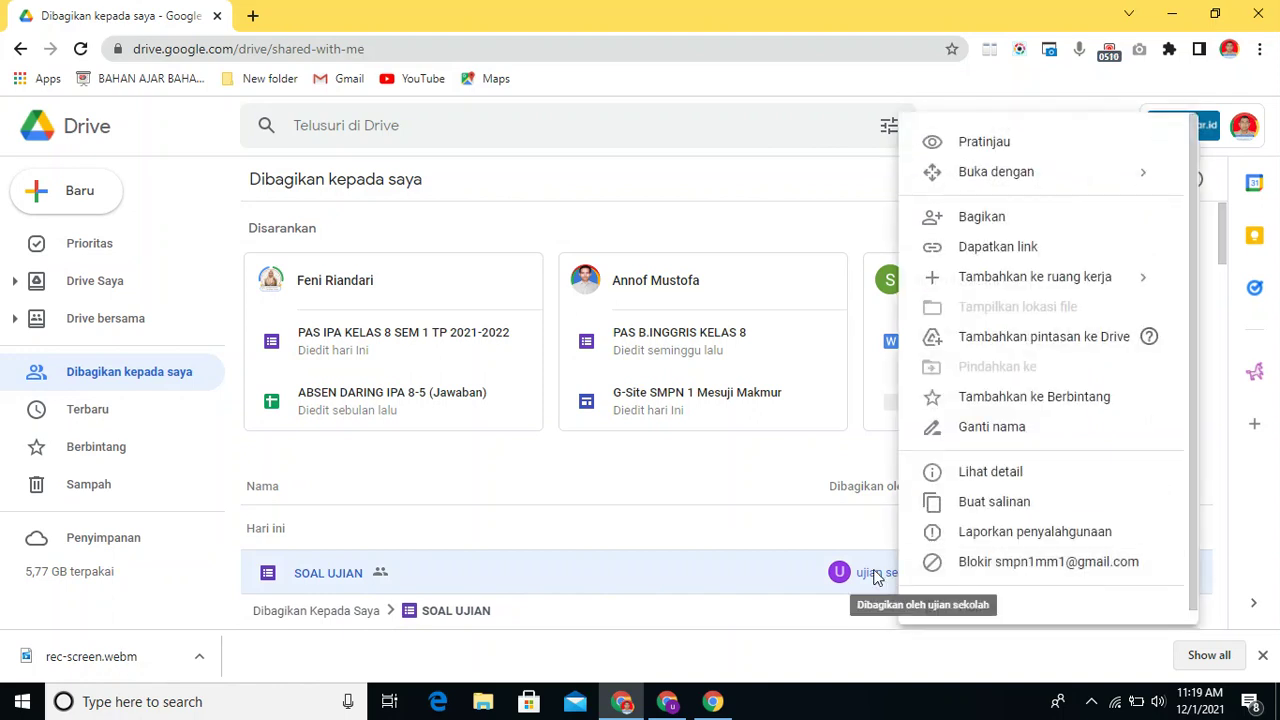
left_click(876, 577)
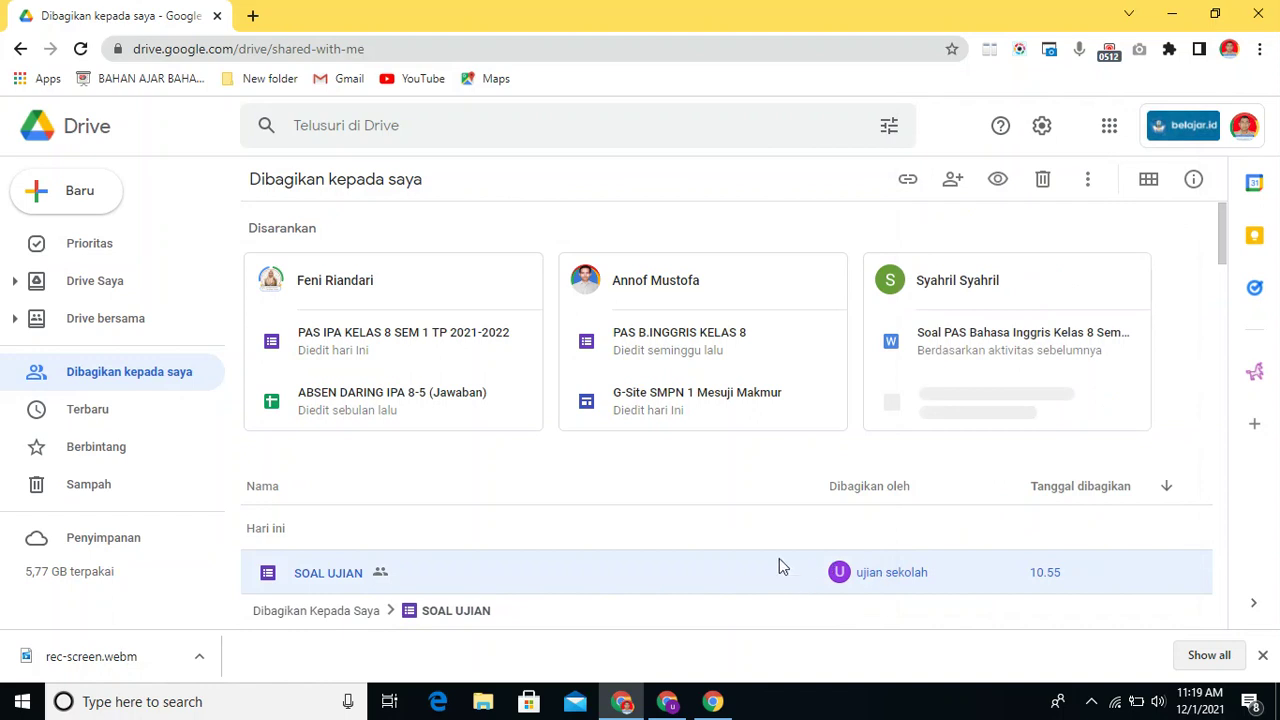
double_click(366, 578)
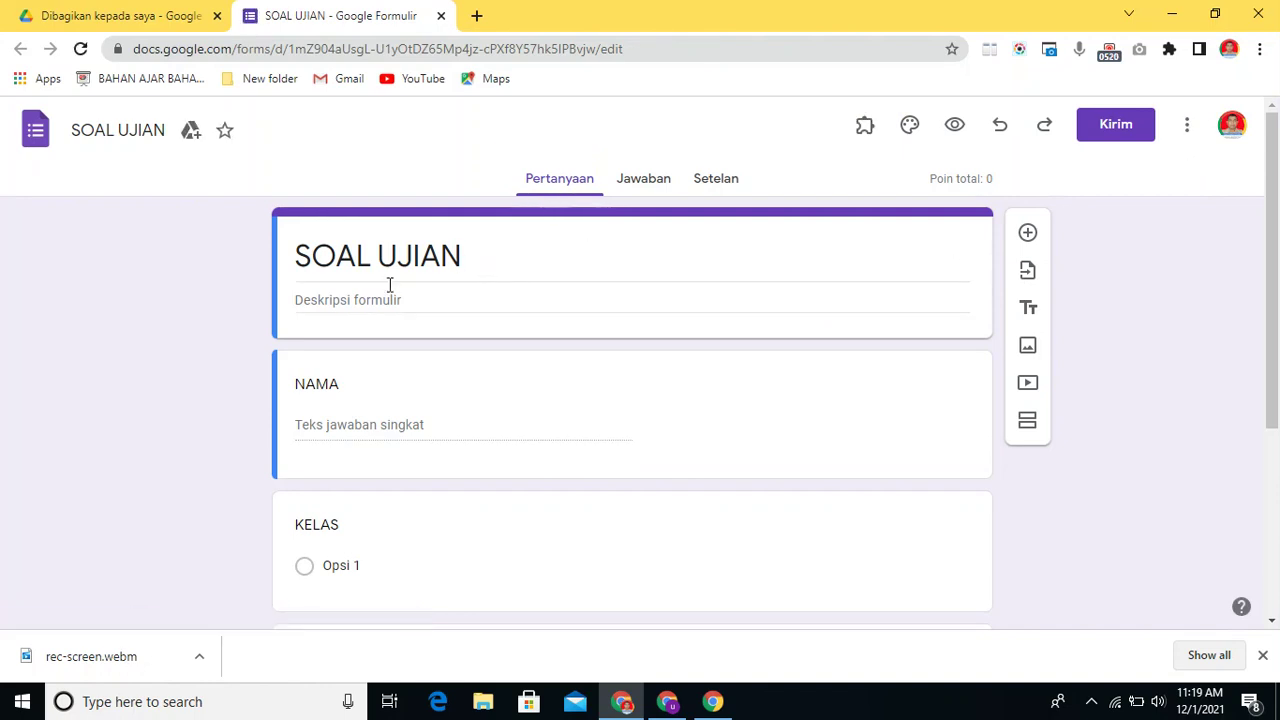
left_click(400, 380)
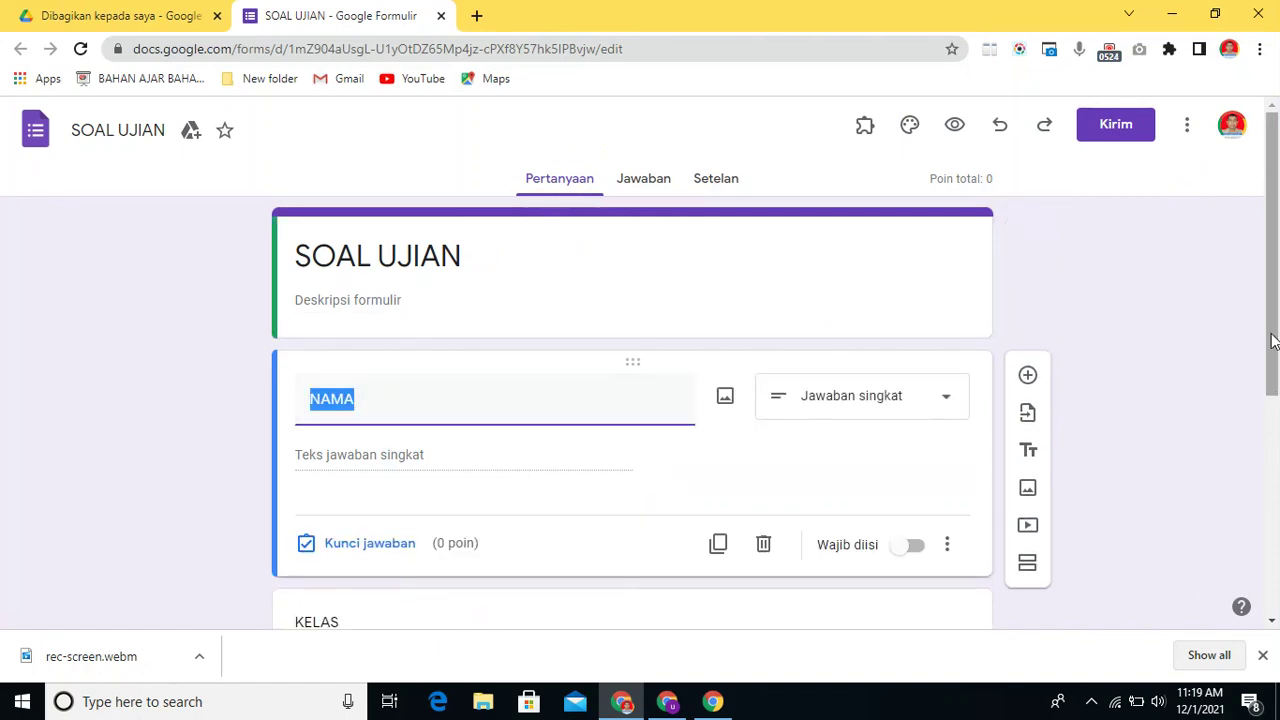
left_click_drag(1272, 354, 1260, 497)
scroll(1260, 497, "up", 3)
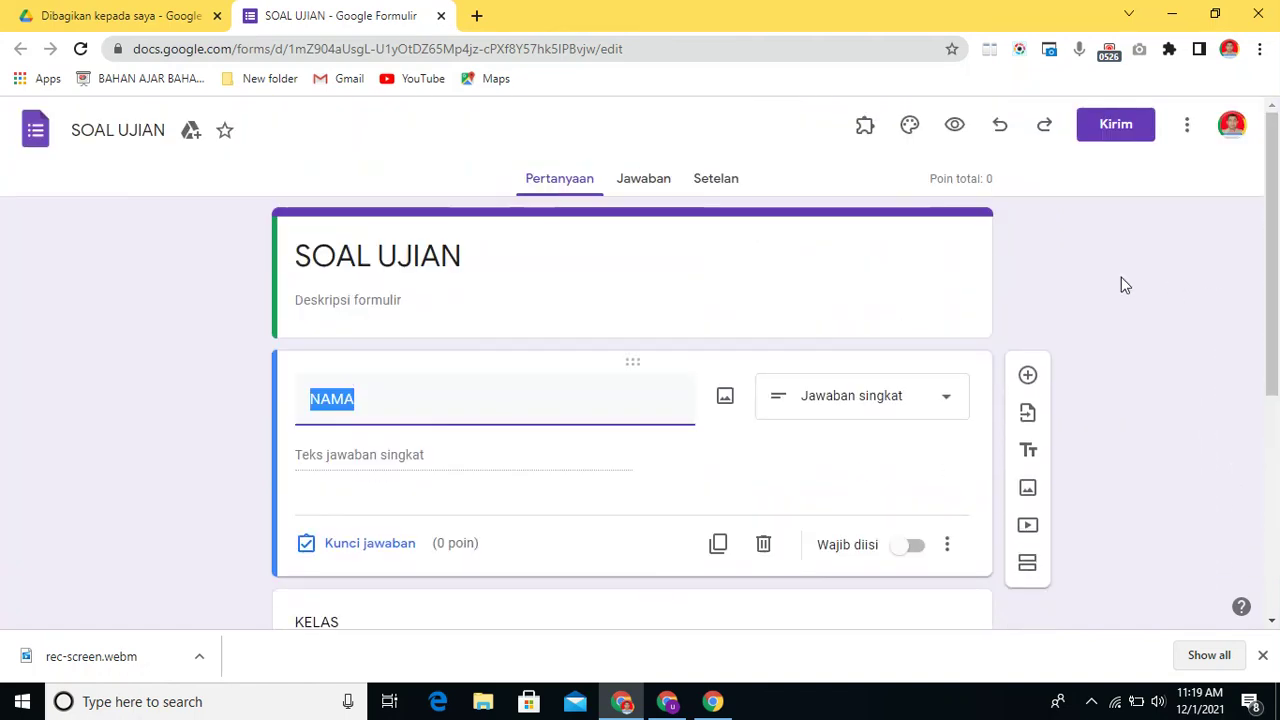
Step: Review the questions of the shared SOAL UJIAN form and the additional form options available to the editor
left_click(1122, 271)
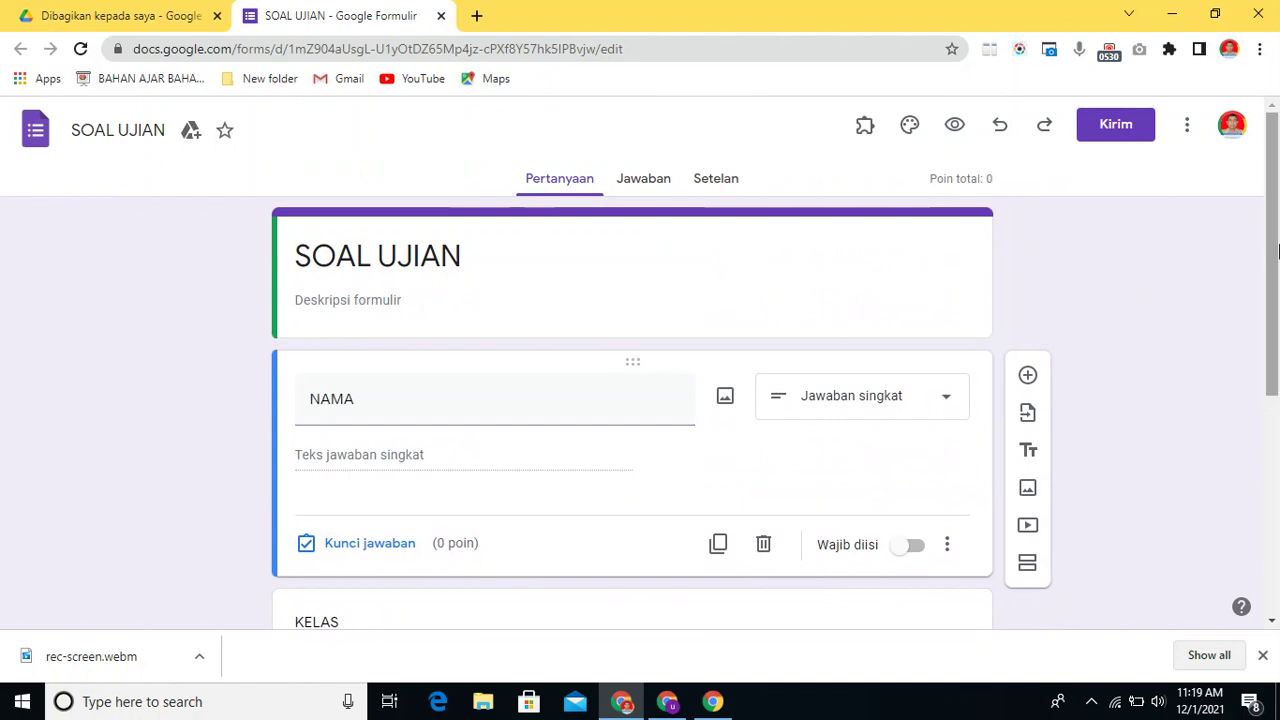
scroll(1276, 256, "down", 4)
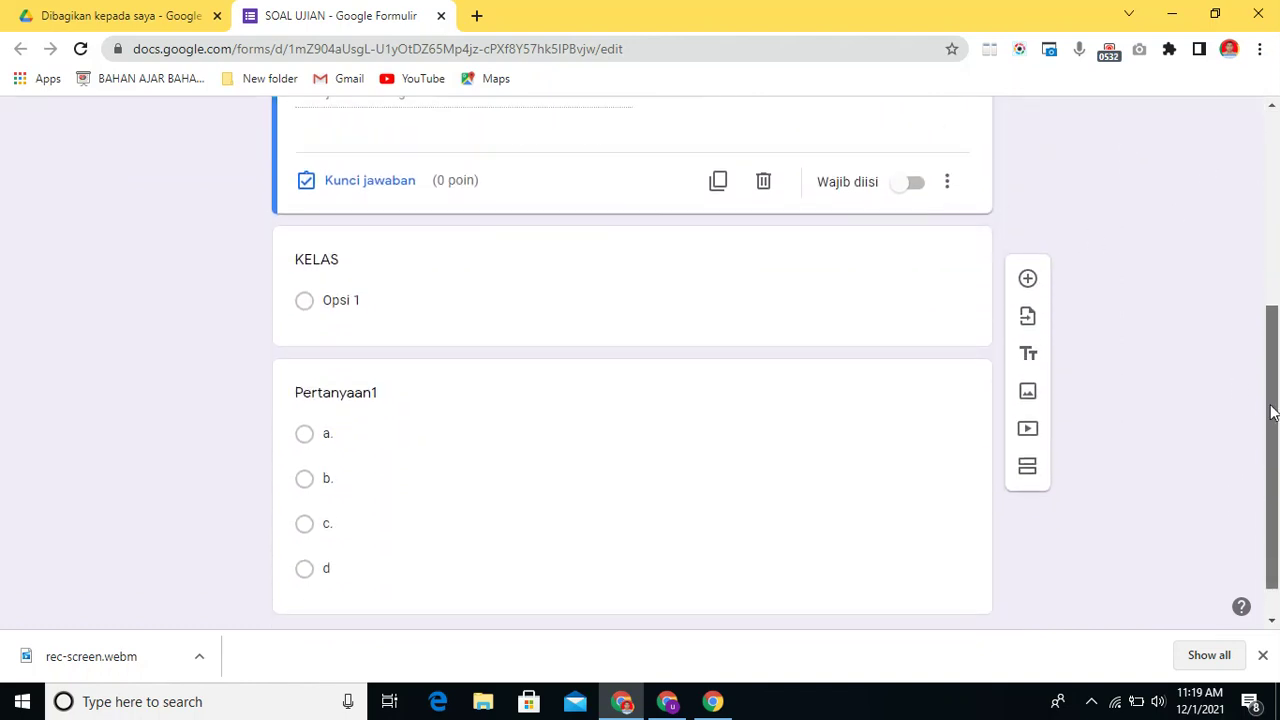
scroll(1272, 413, "up", 4)
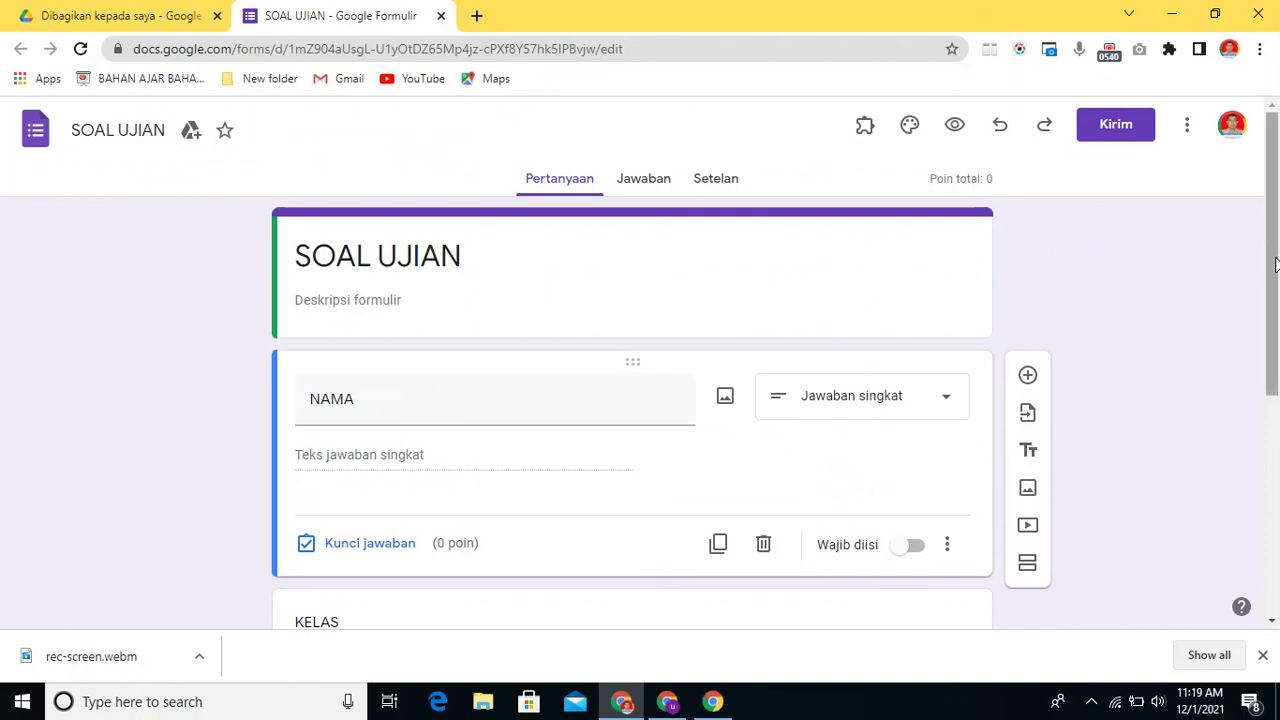
mouse_move(1272, 266)
left_mouse_down()
mouse_move(1236, 400)
mouse_move(1268, 240)
mouse_move(1264, 285)
mouse_move(1266, 266)
left_mouse_up()
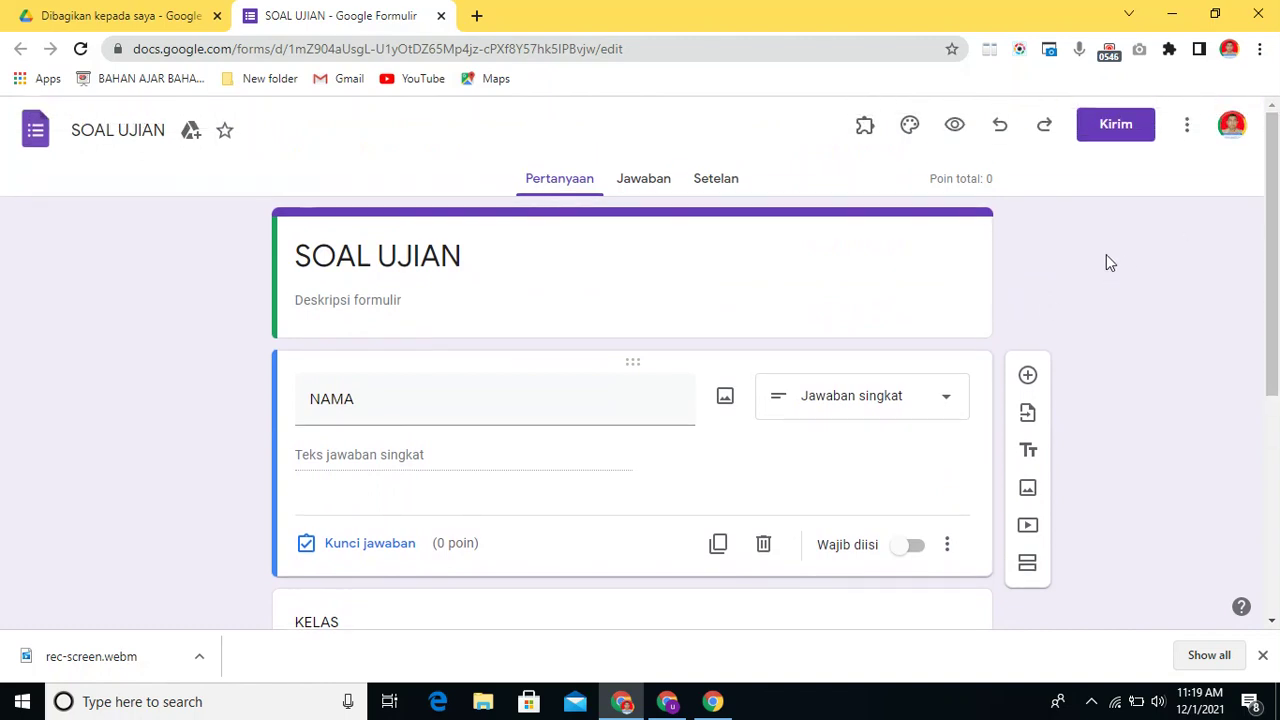
left_click(1187, 127)
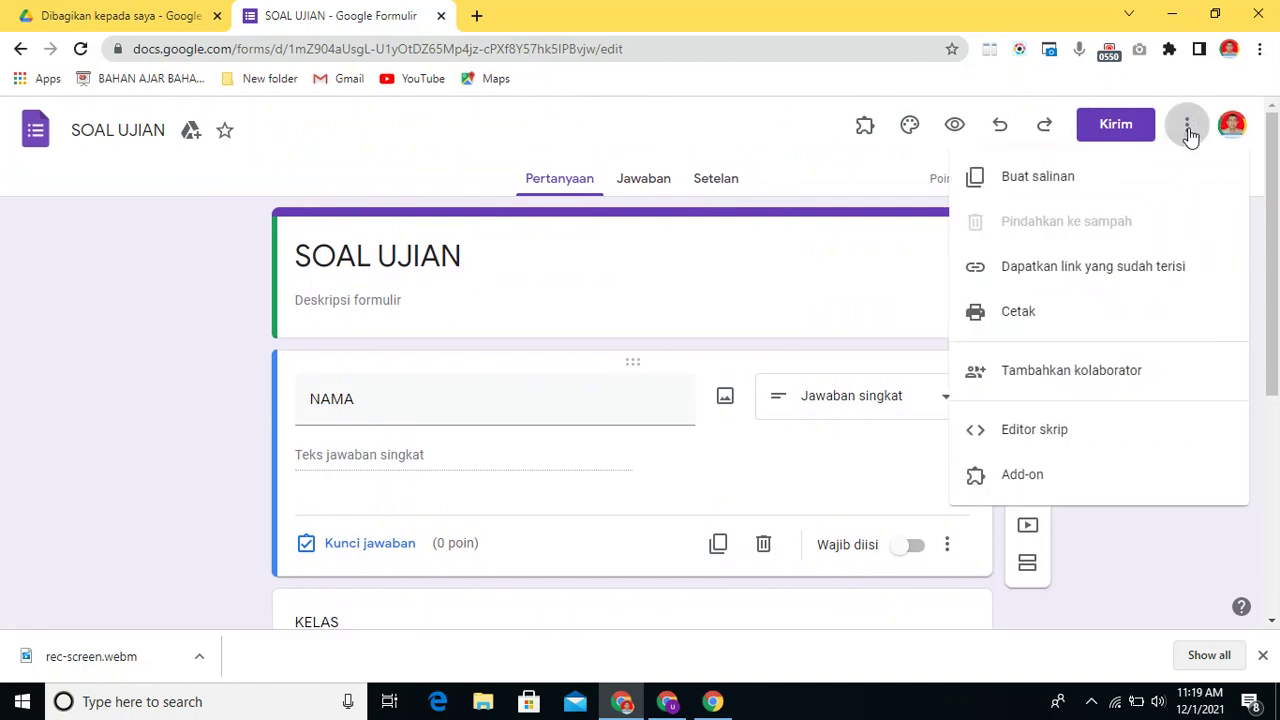
left_click(1134, 551)
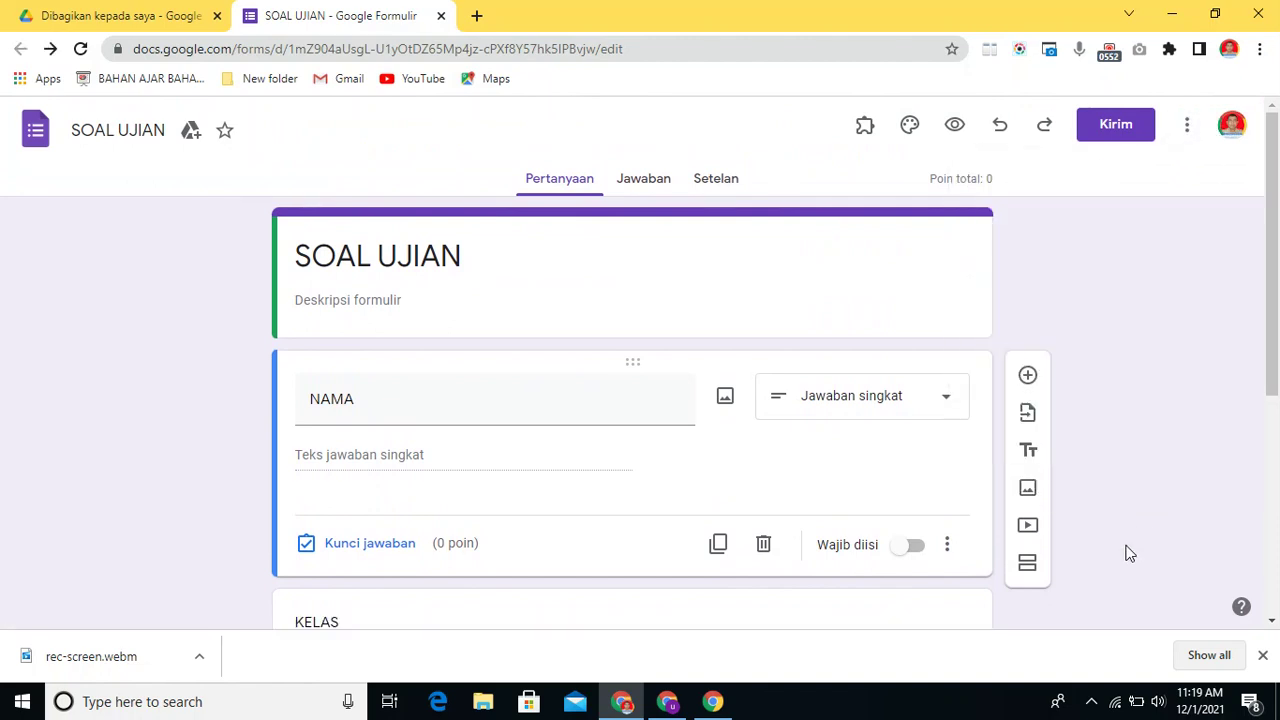
Step: Close the SOAL UJIAN form, check the shared drives, and return to the files shared with this account
left_click(177, 15)
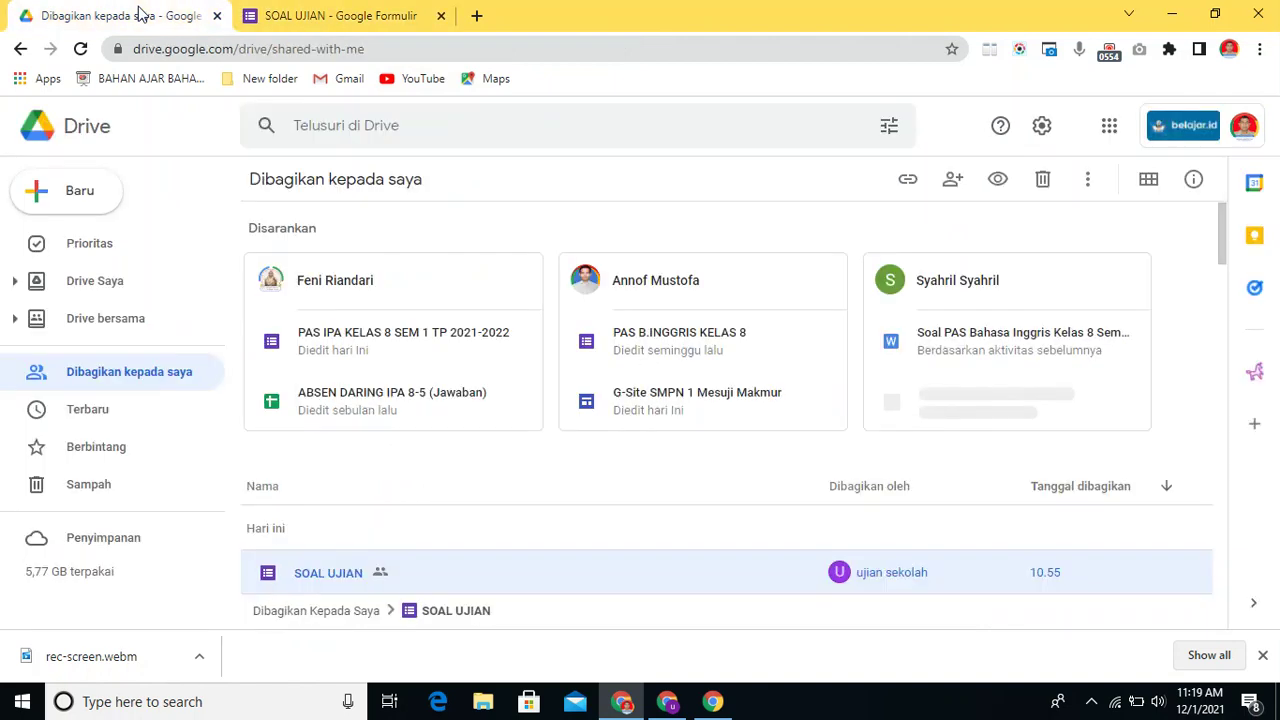
left_click(440, 17)
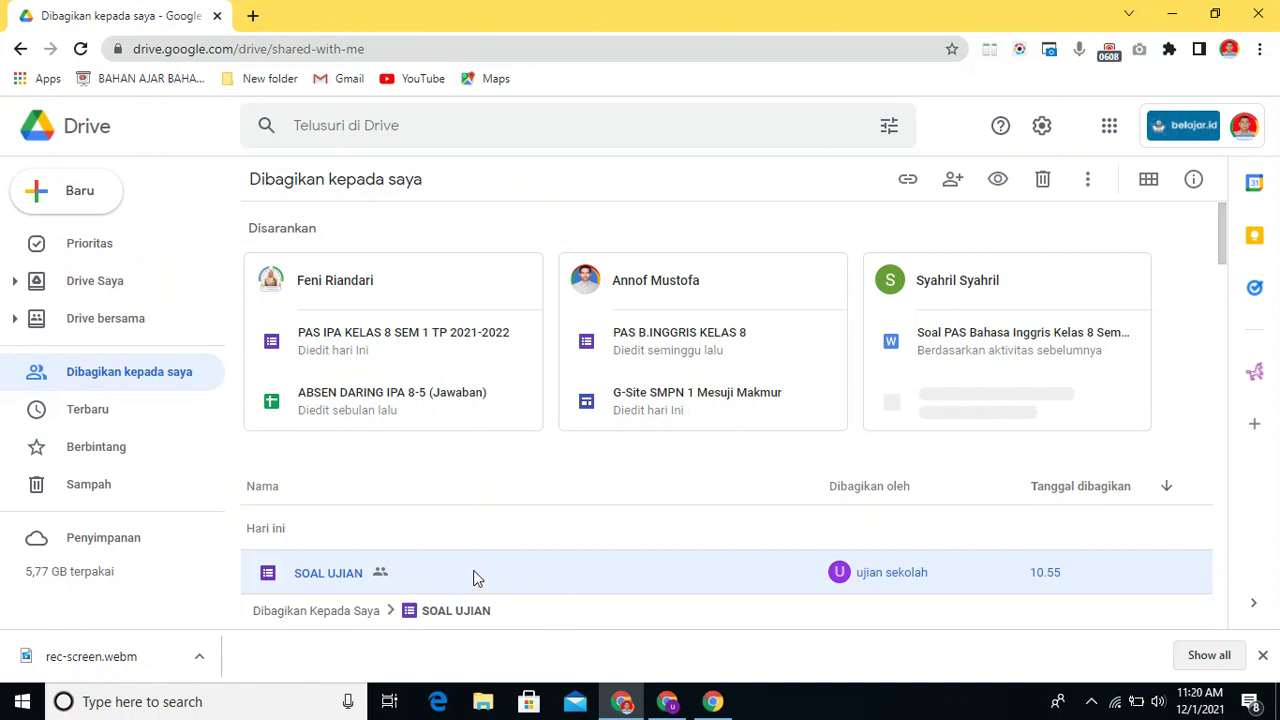
left_click(120, 323)
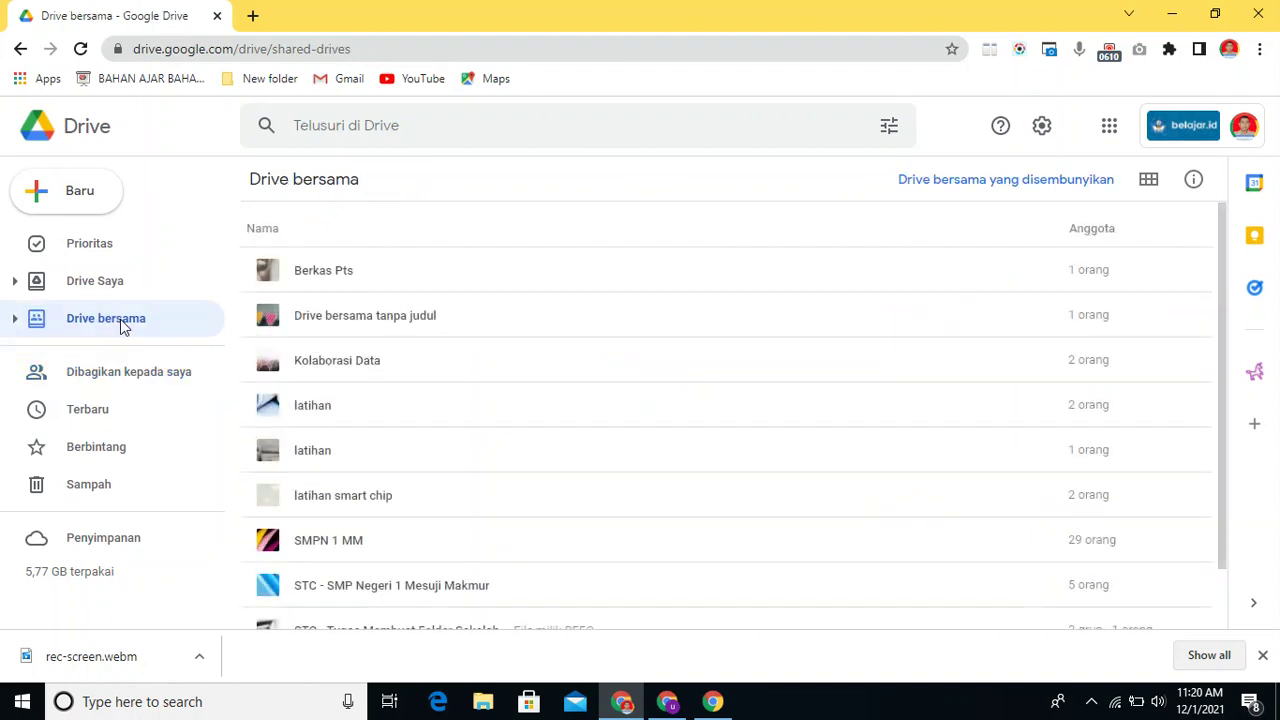
left_click(104, 372)
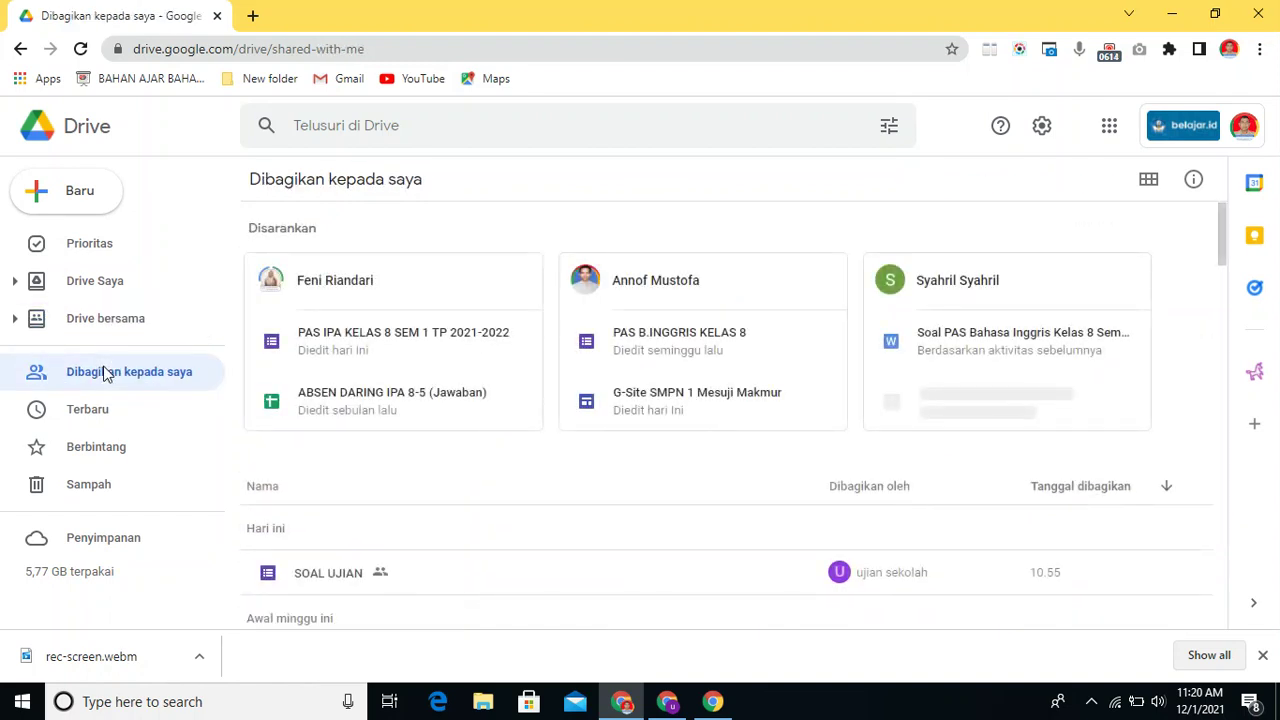
Step: Make a copy of the shared SOAL UJIAN form in this account's Drive
left_click(383, 578)
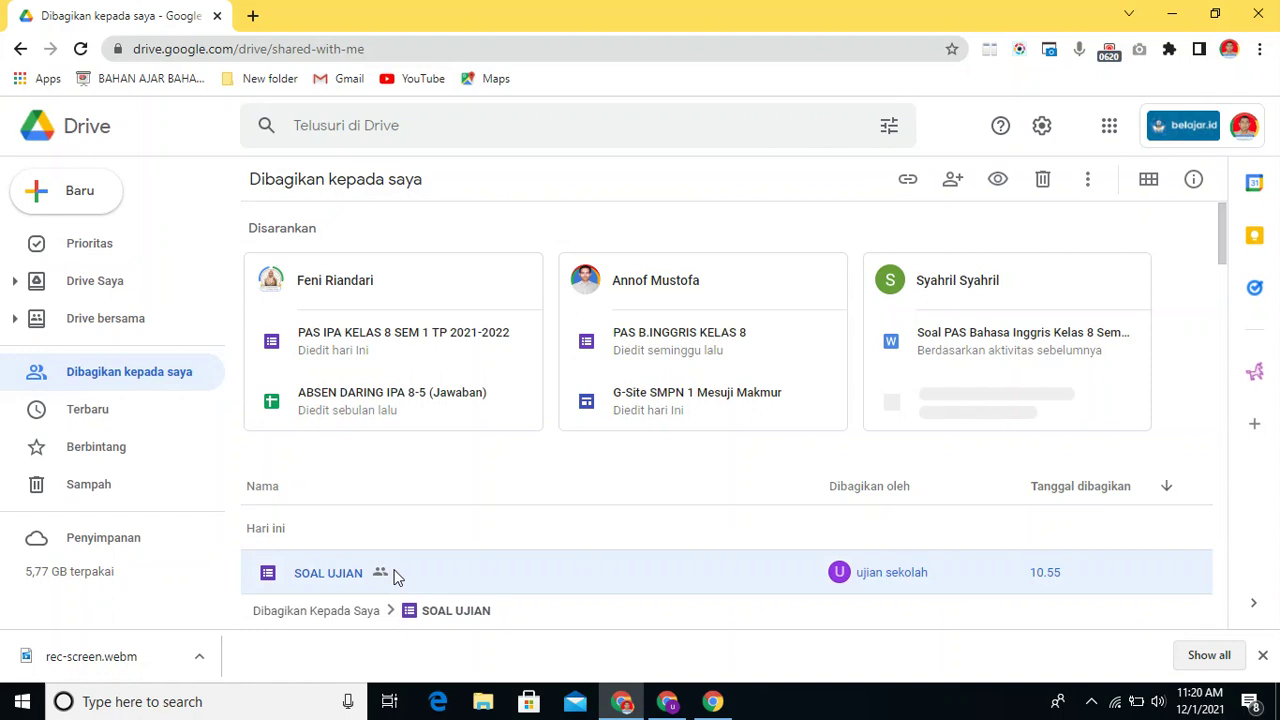
right_click(395, 577)
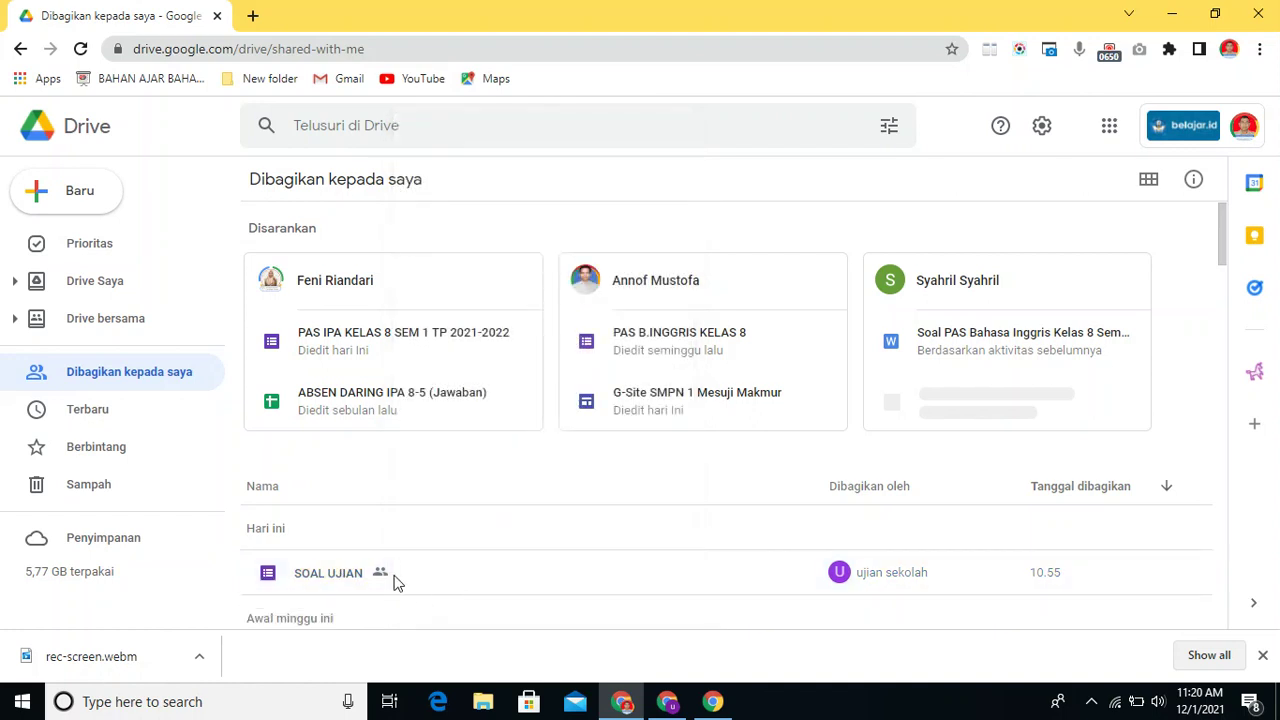
left_click(394, 578)
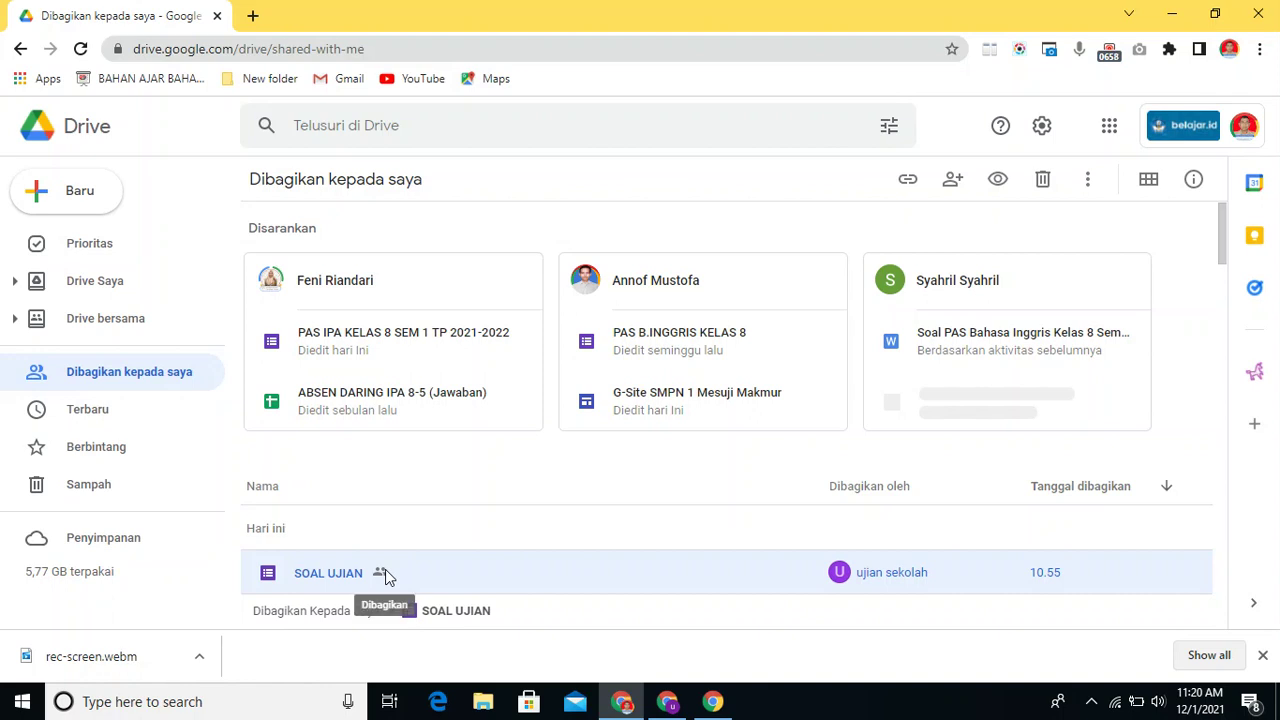
right_click(385, 569)
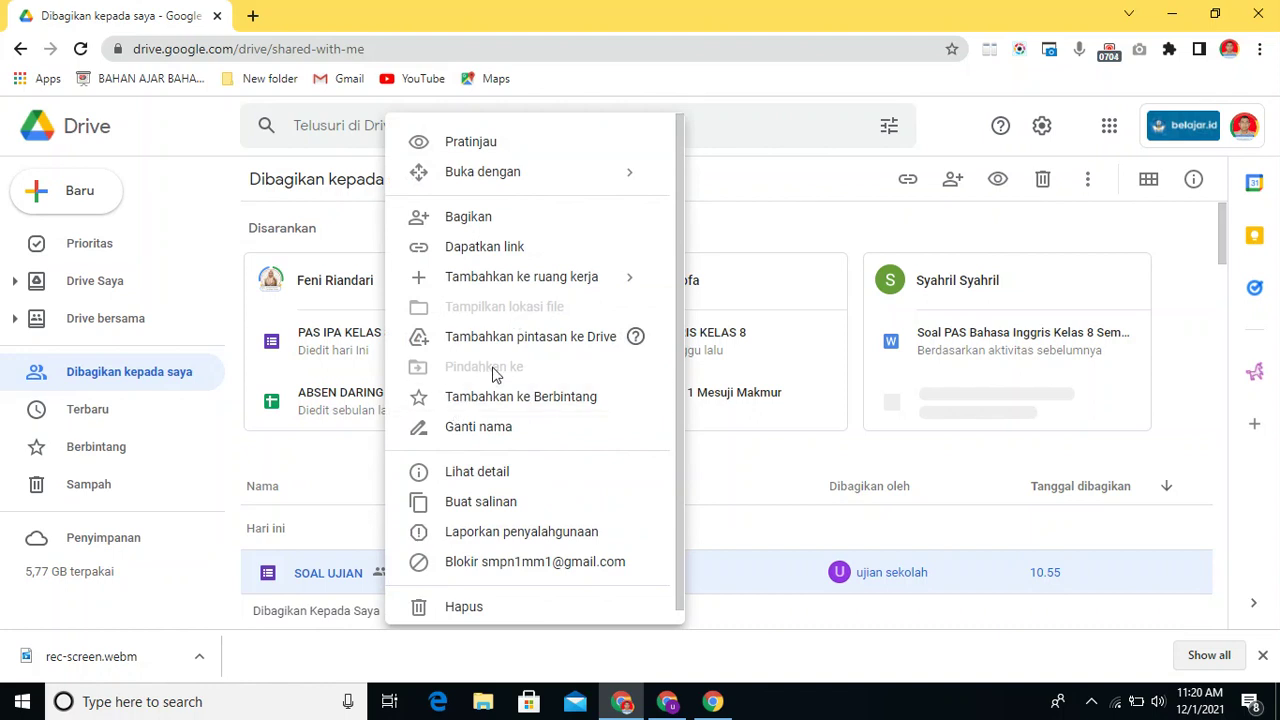
left_click(474, 503)
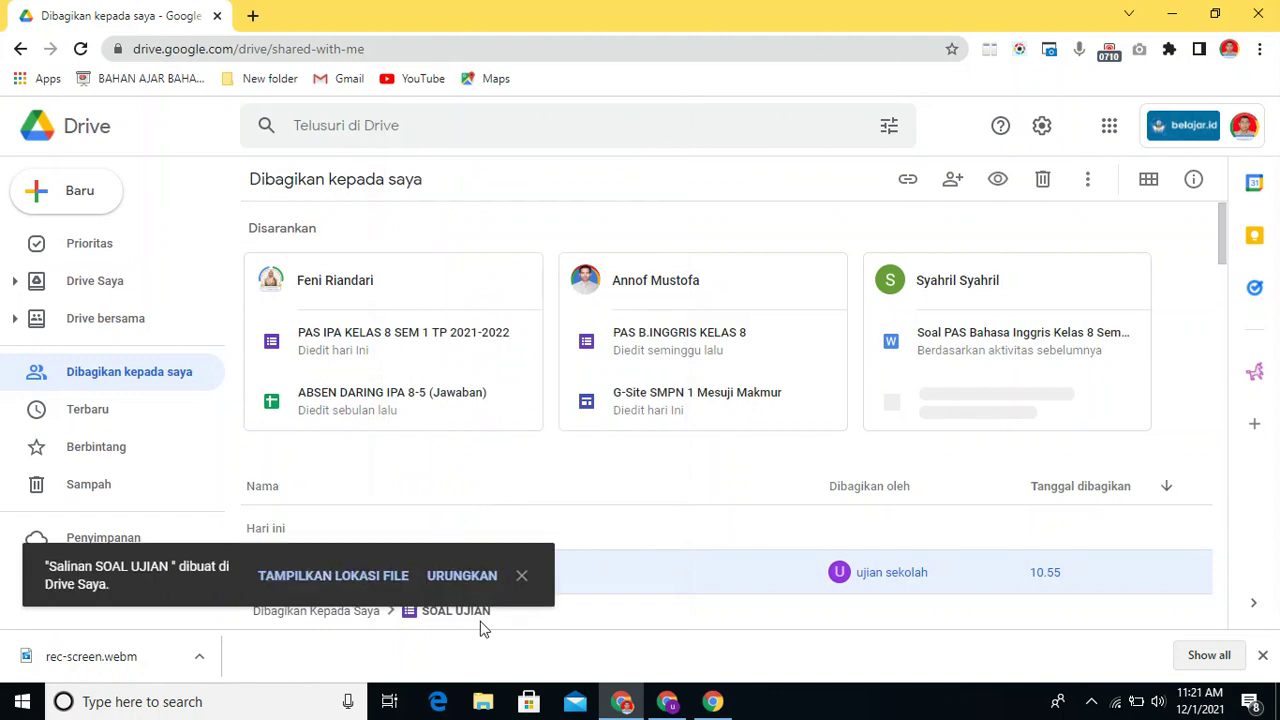
Step: Find the Salinan SOAL UJIAN copy among the recent files, select it and check its owner
left_click(354, 576)
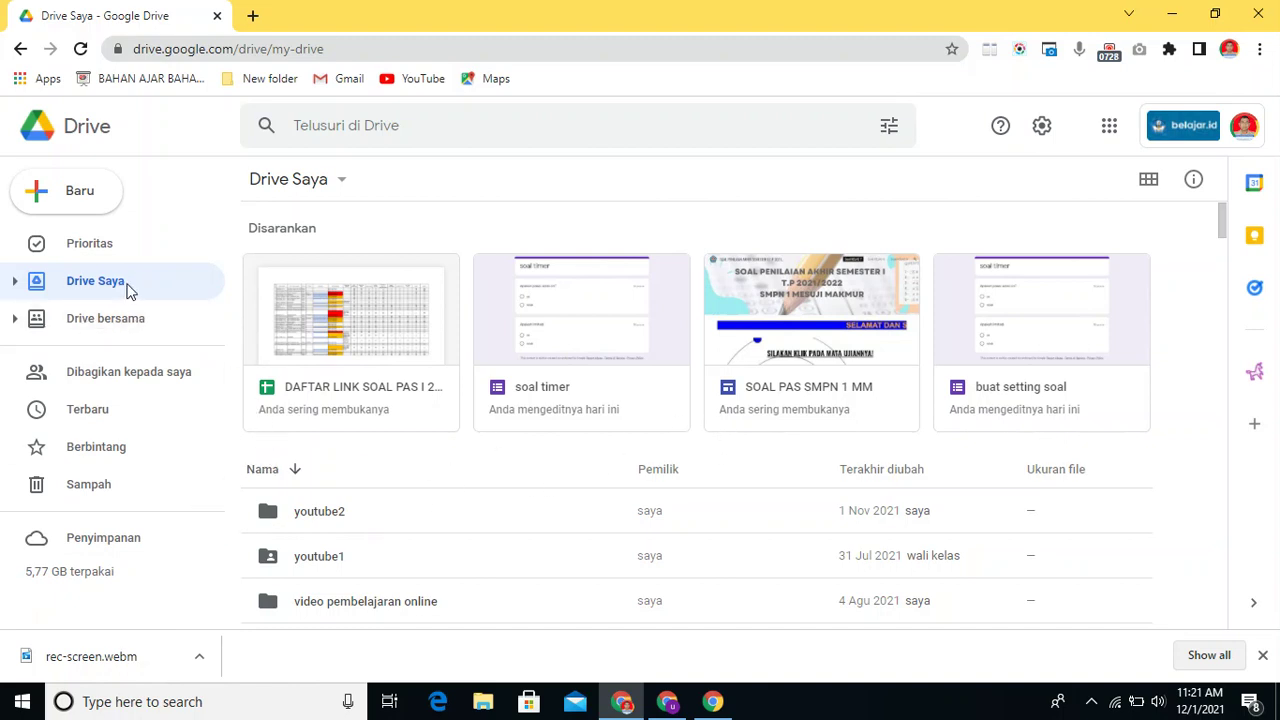
left_click(90, 410)
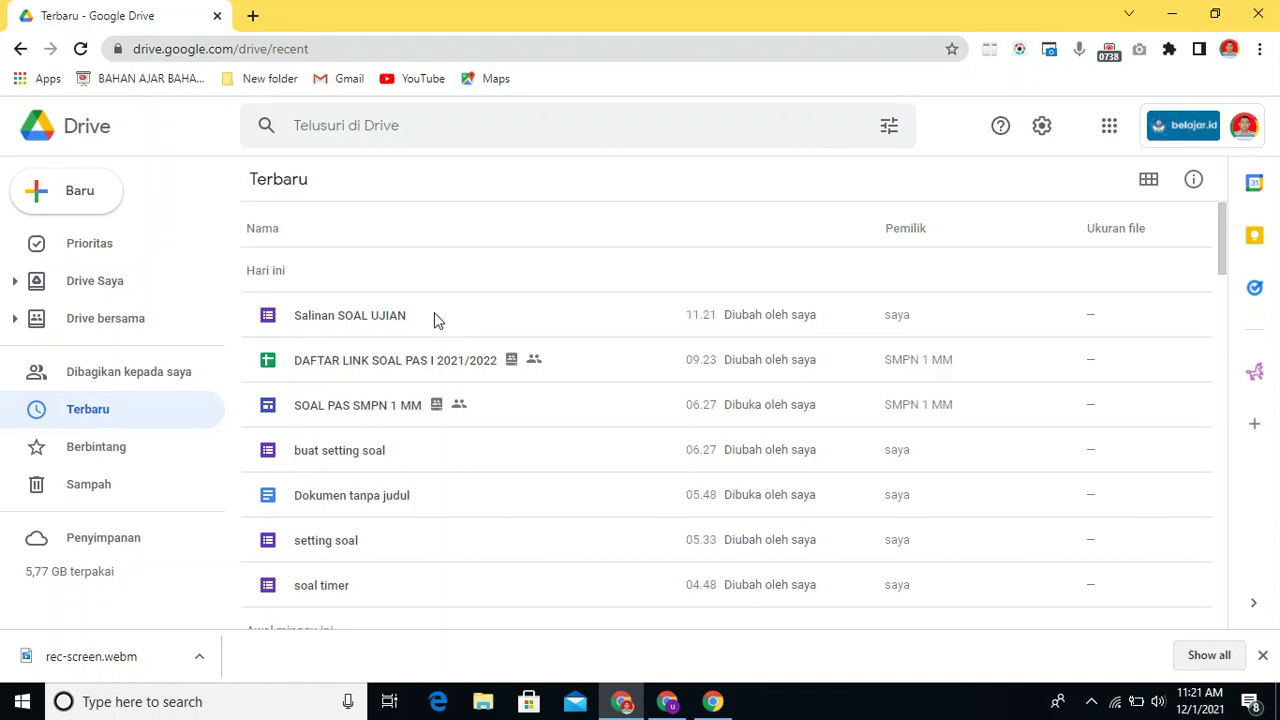
left_click(434, 316)
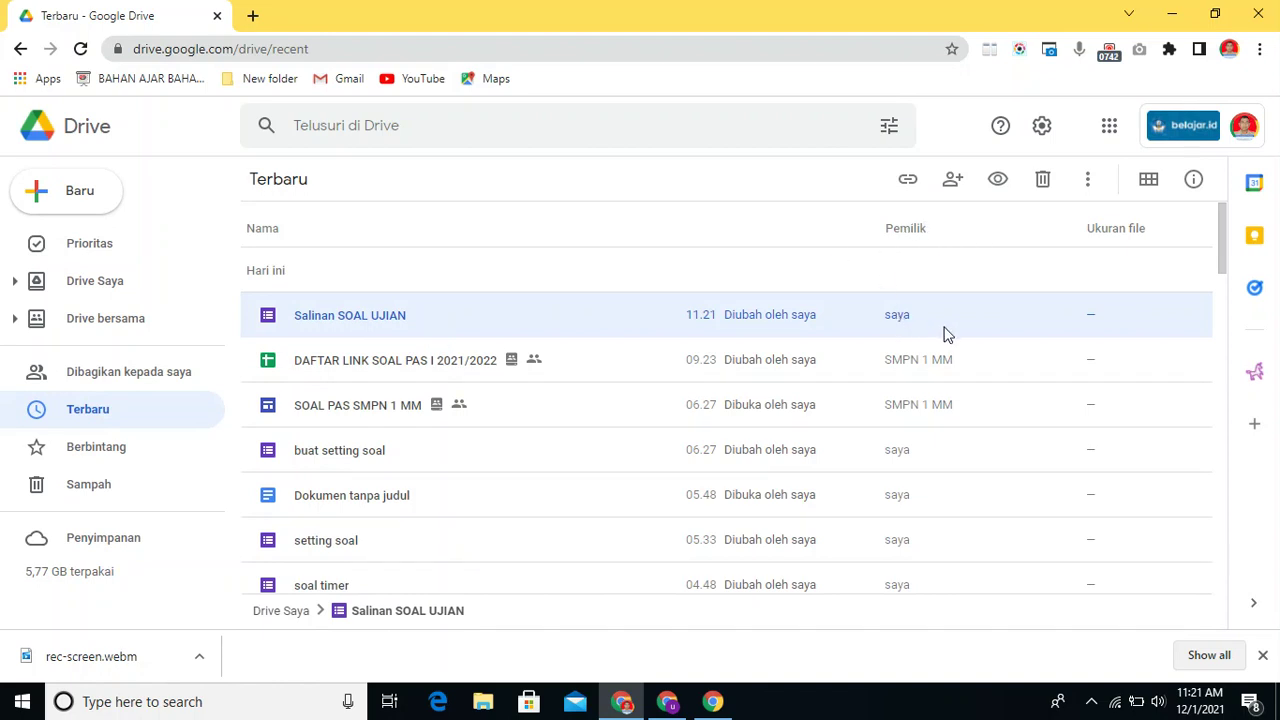
Step: Check who shared the original SOAL UJIAN, and look through My Drive, the recent files and the shared drives
left_click(124, 371)
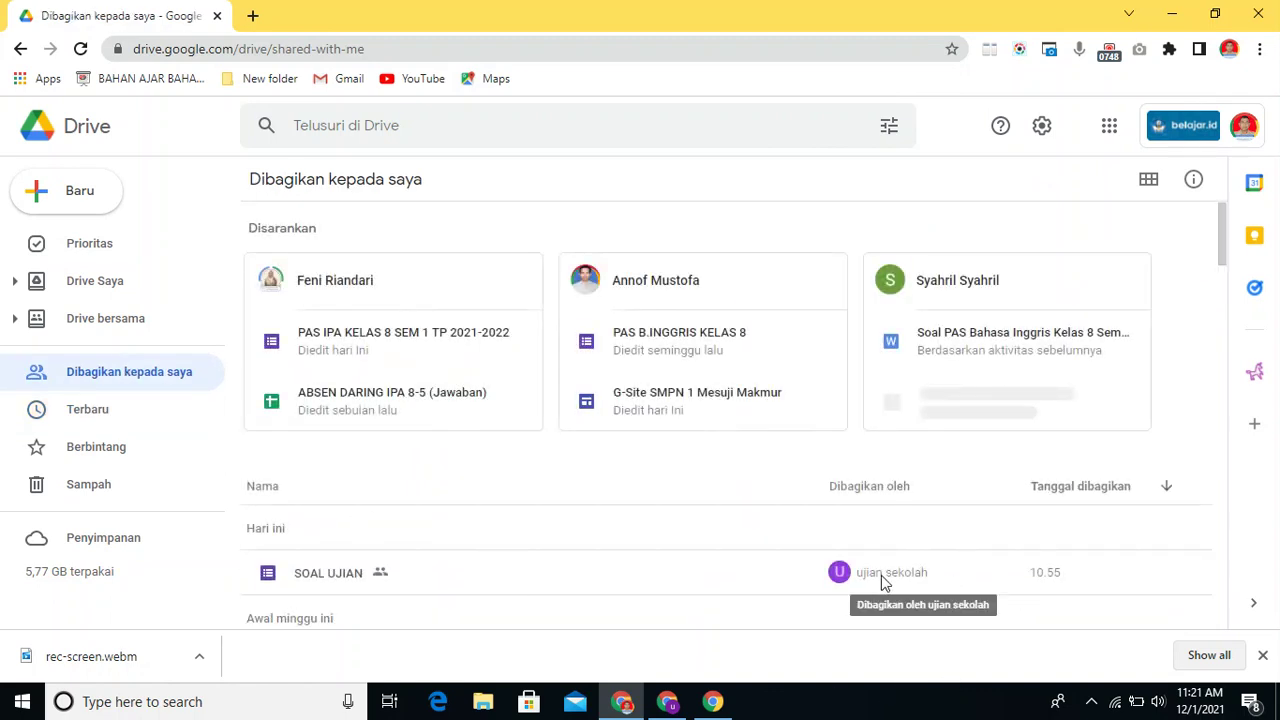
left_click(137, 289)
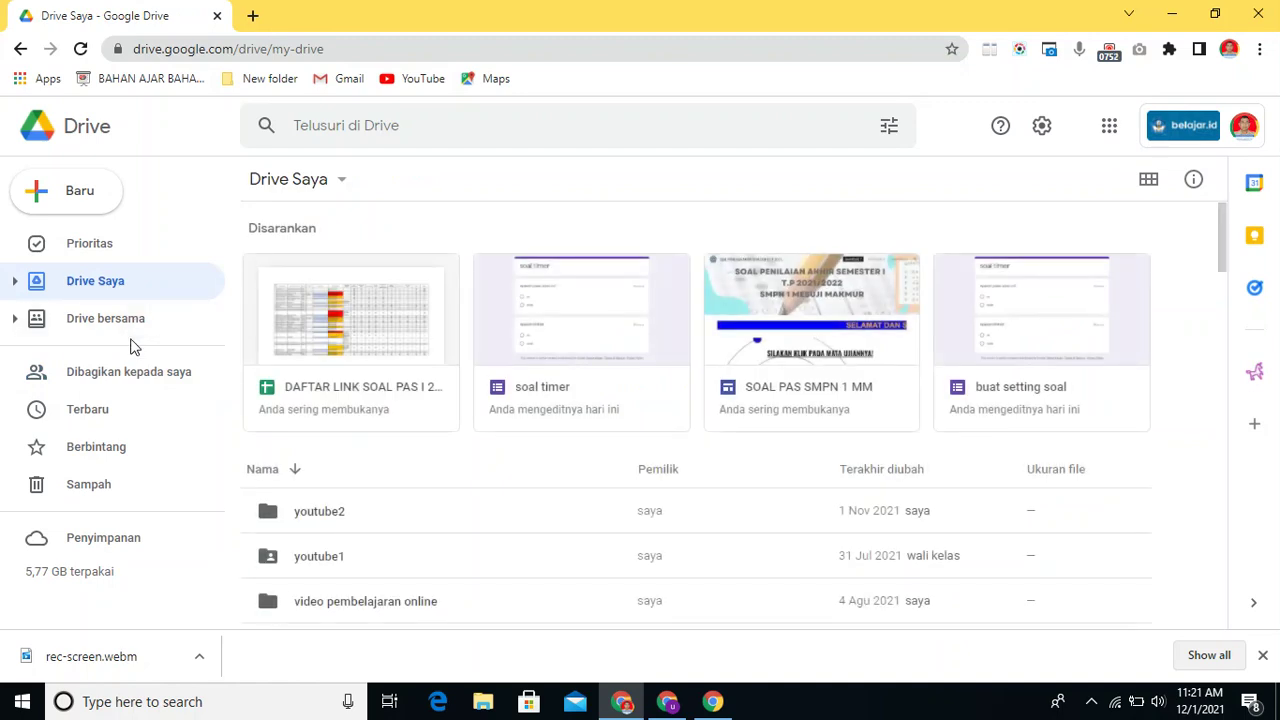
left_click(97, 405)
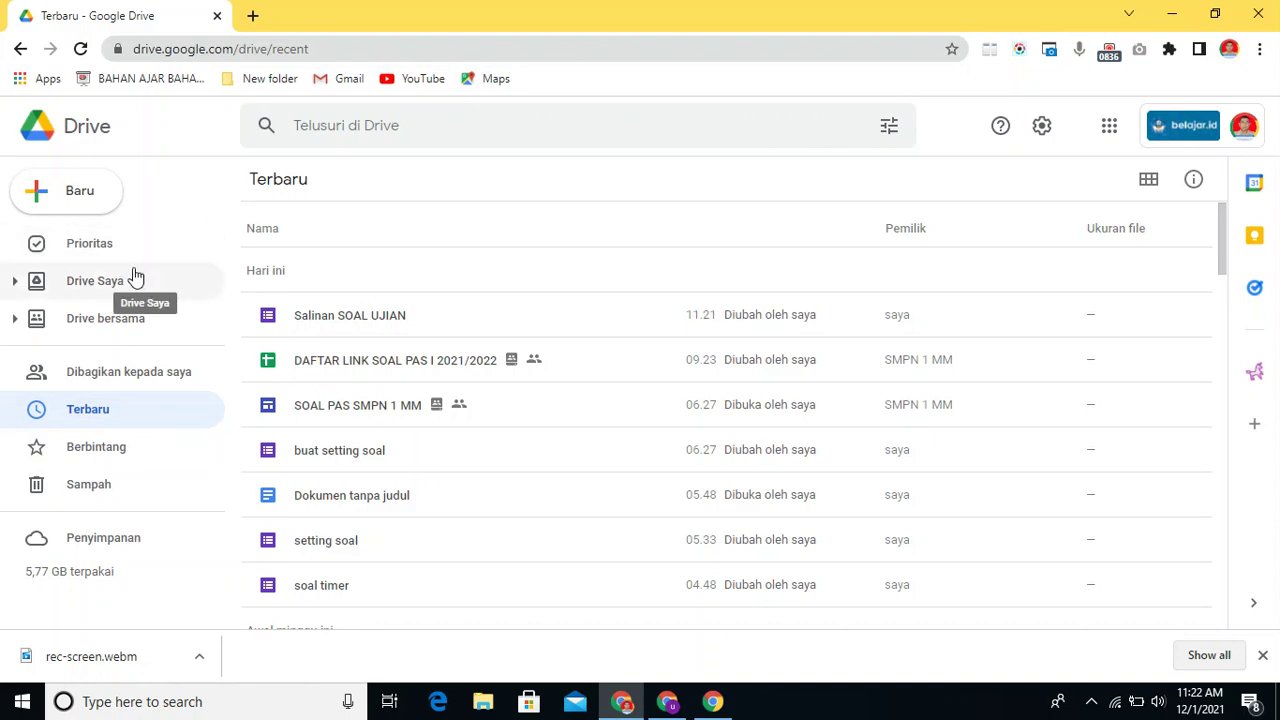
left_click(124, 330)
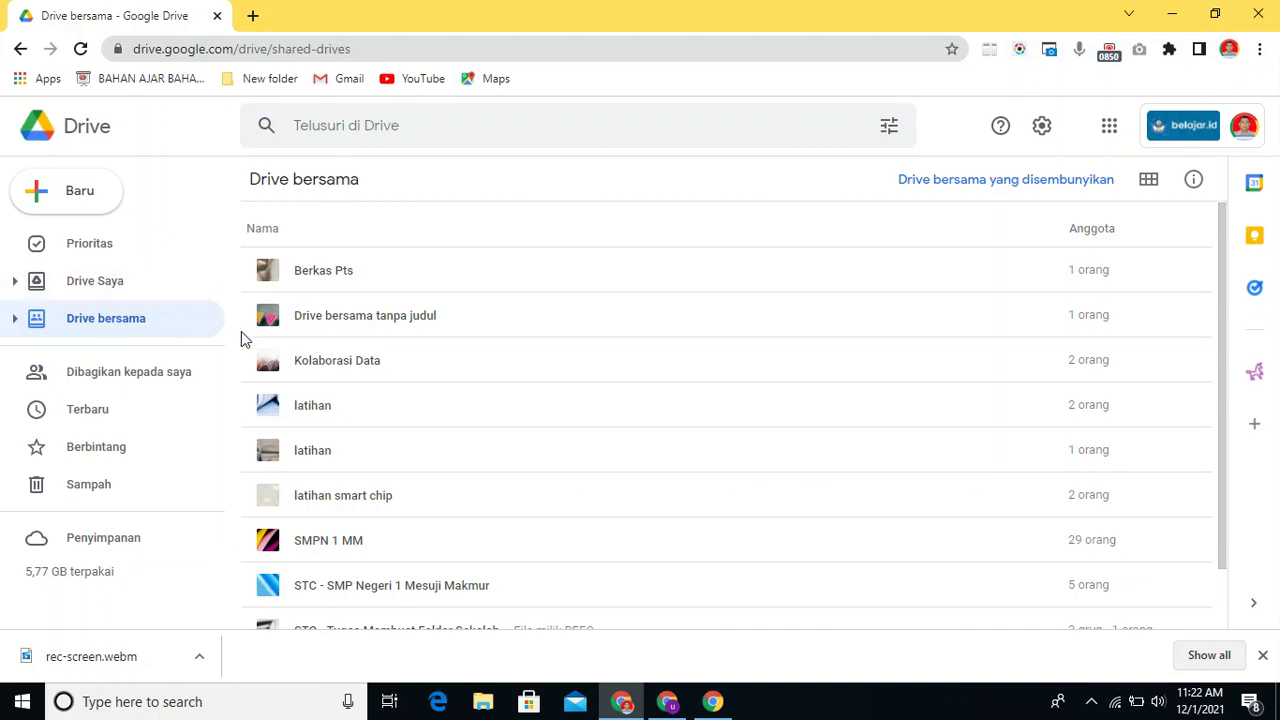
left_click(117, 282)
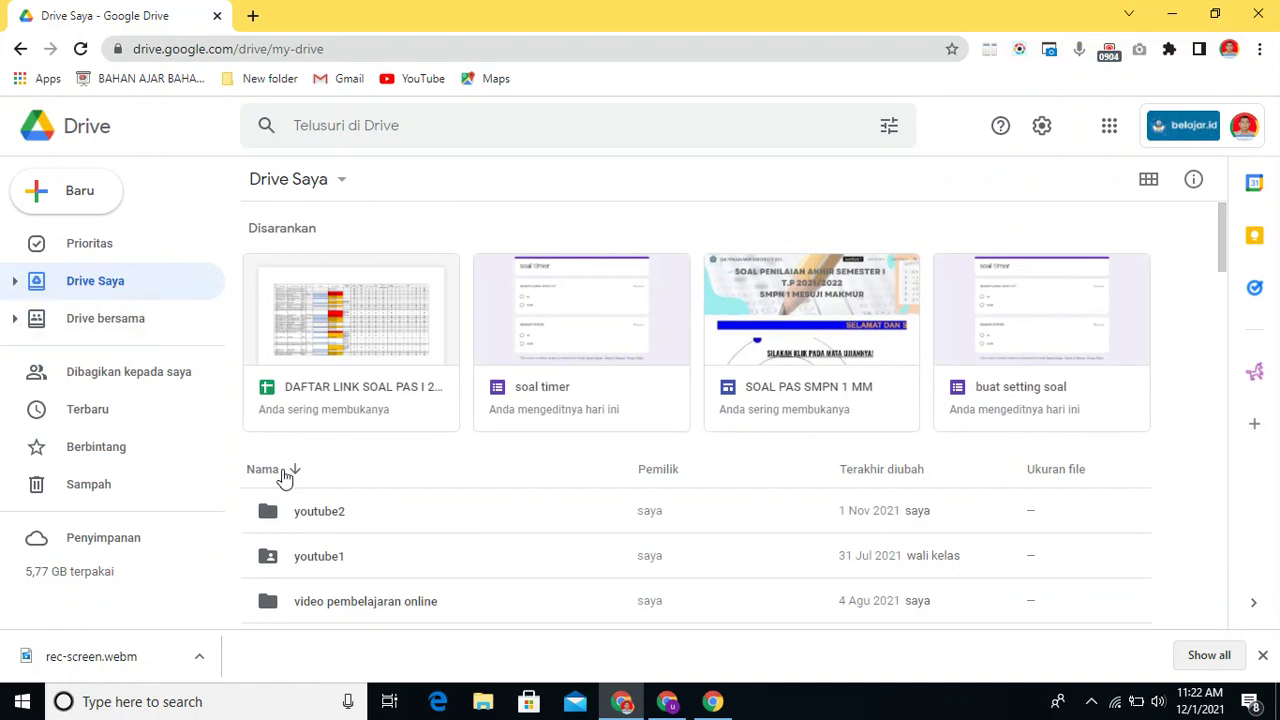
Step: Move Salinan SOAL UJIAN from the recent files to the BANK SOAL PAS 1 2021/2022 folder in the SMPN 1 MM shared drive
left_click(82, 418)
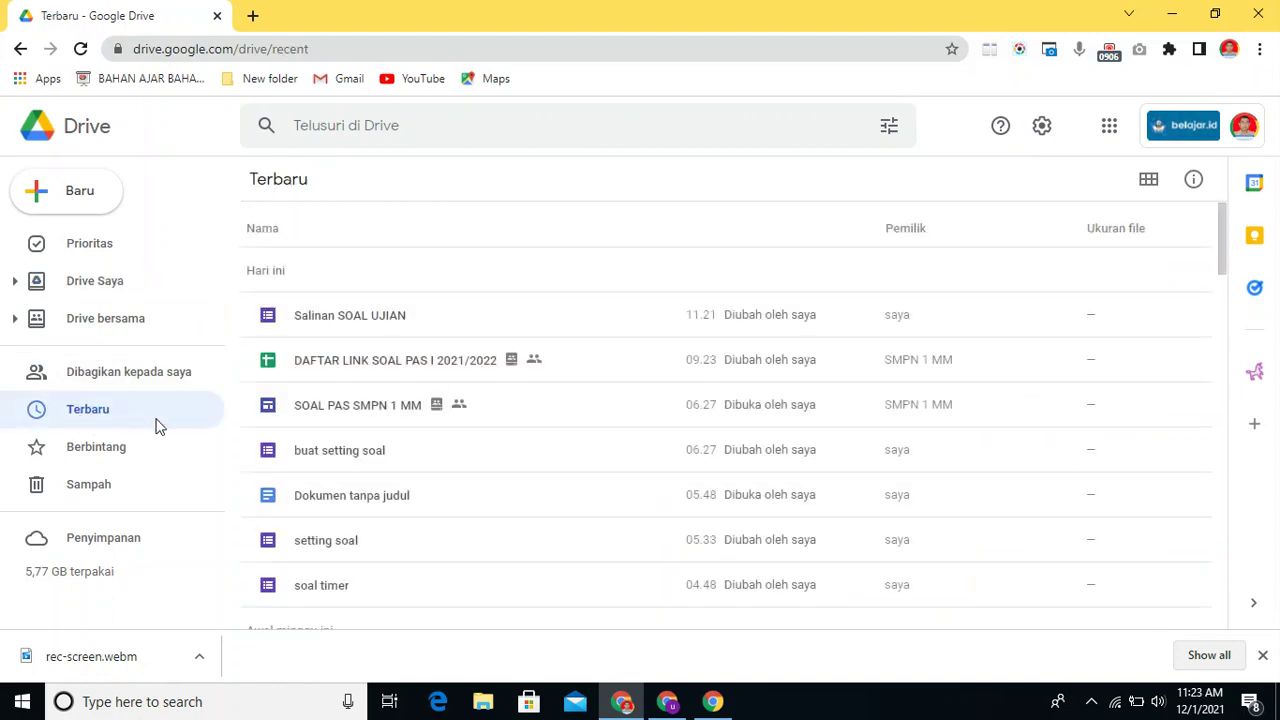
right_click(401, 316)
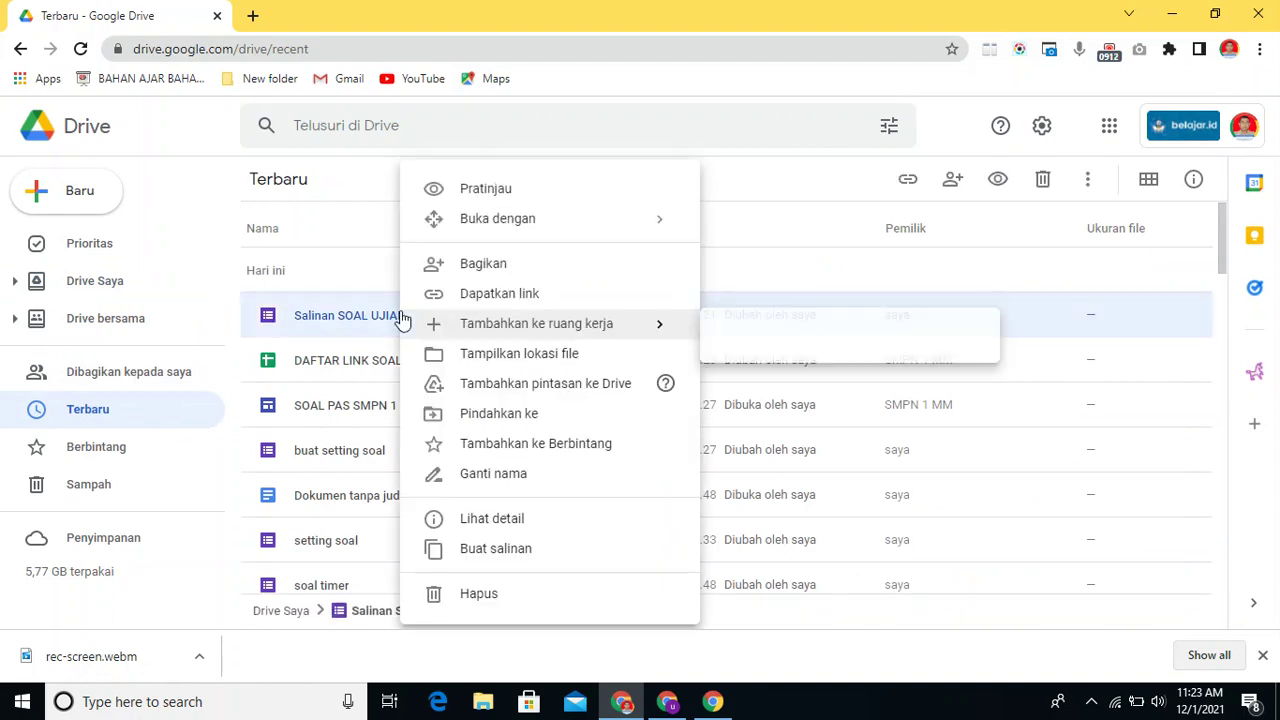
left_click(516, 418)
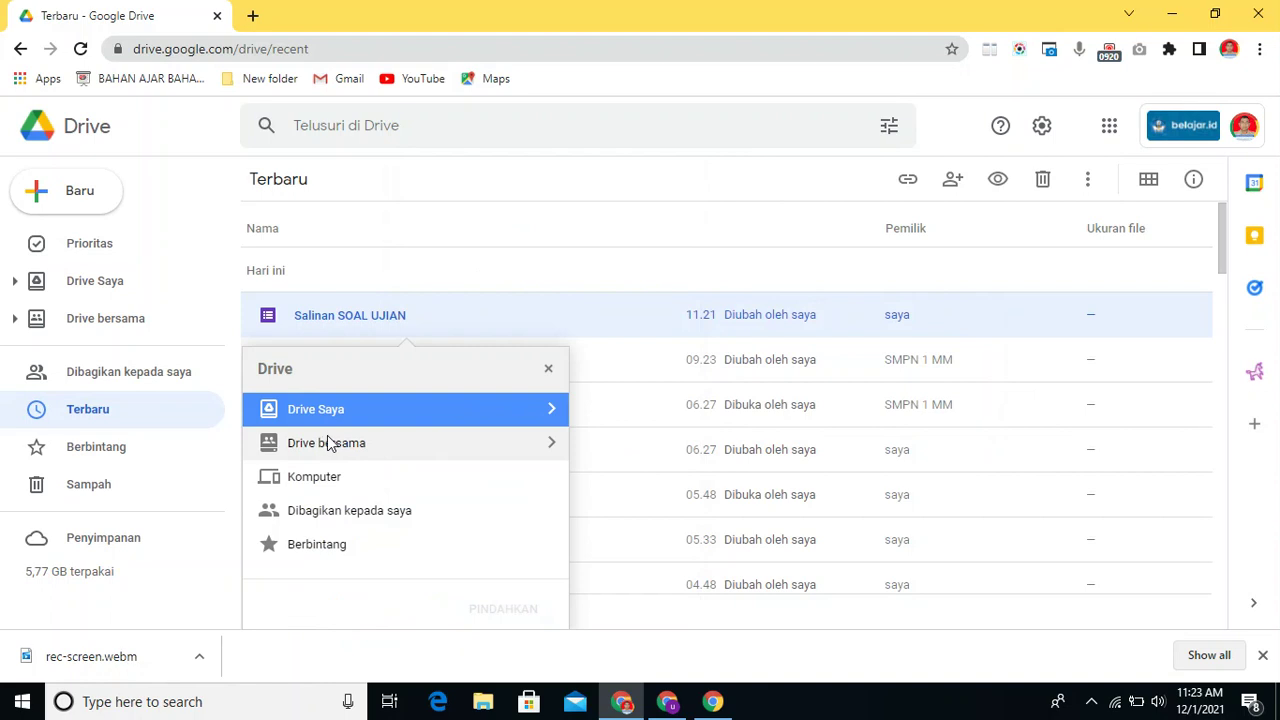
left_click(322, 444)
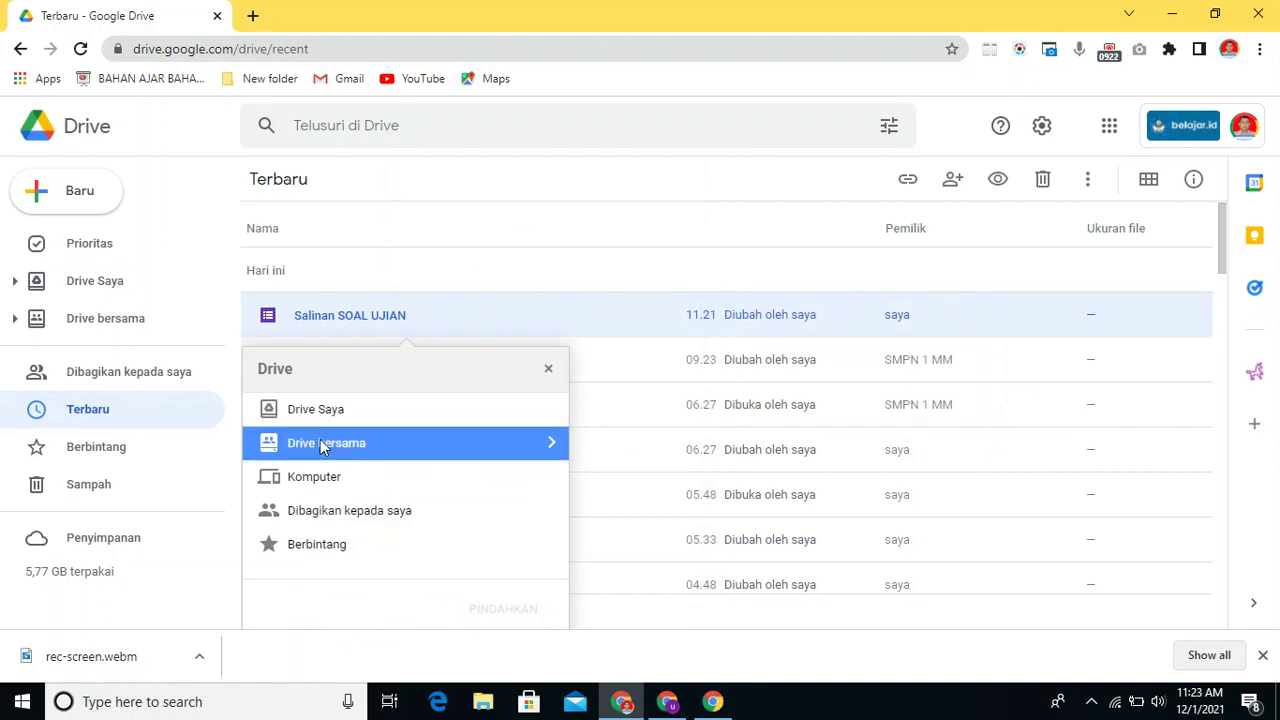
left_click(552, 444)
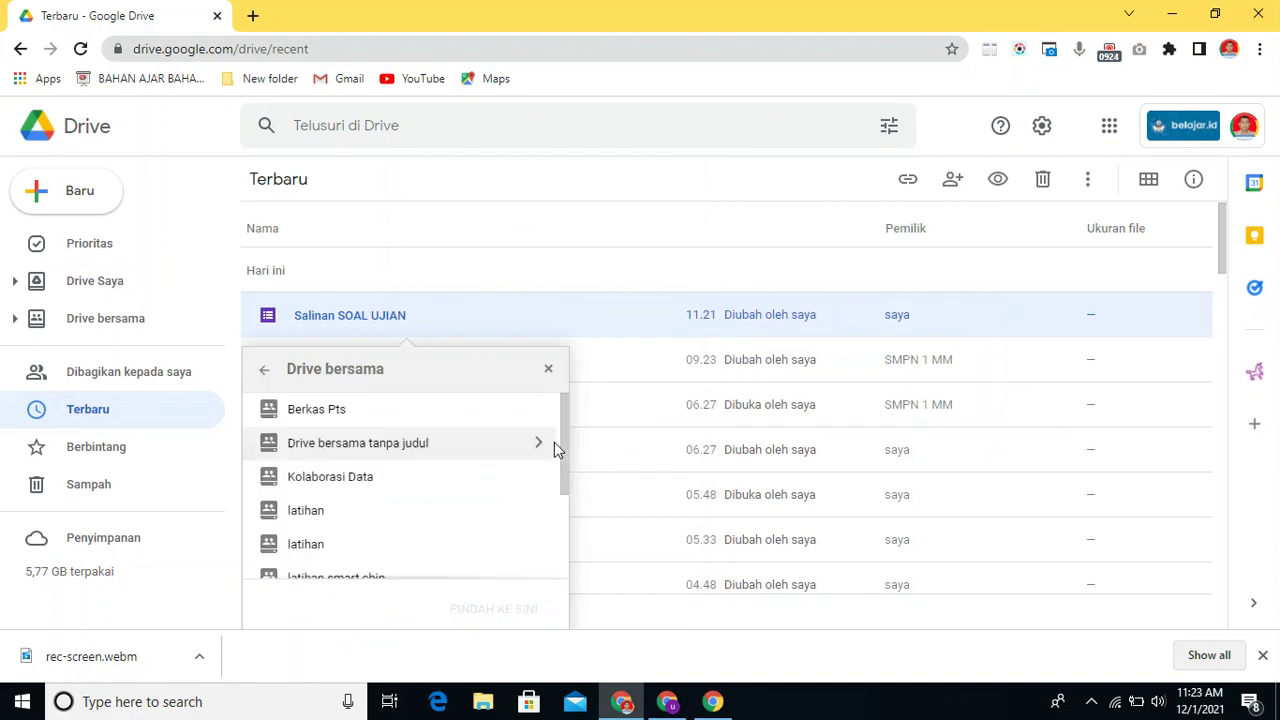
left_click_drag(567, 441, 564, 500)
double_click(362, 522)
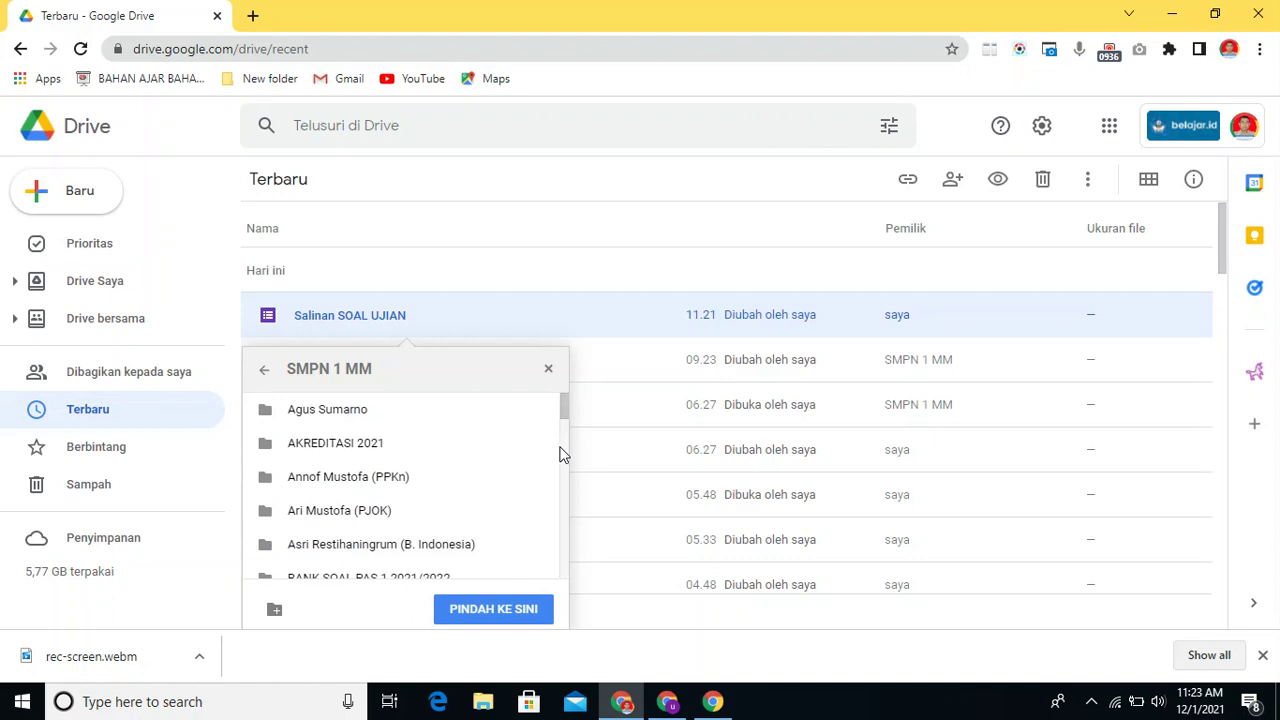
scroll(566, 418, "down", 2)
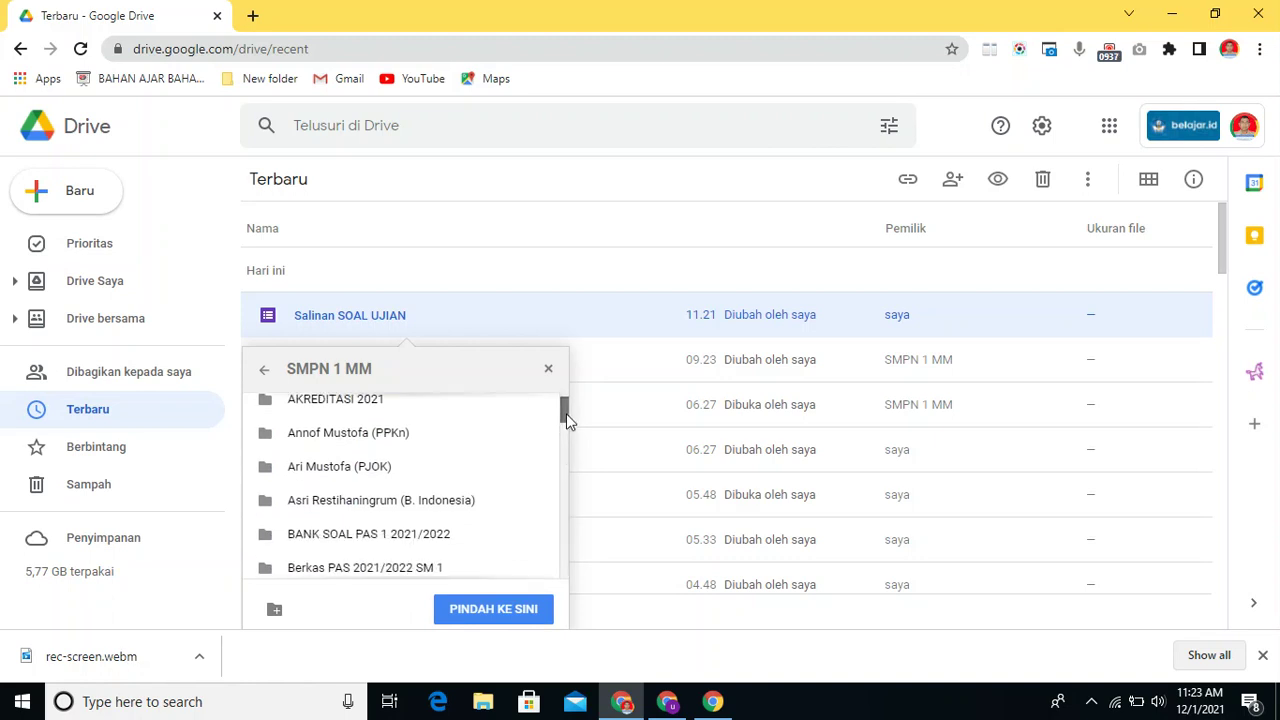
left_click(390, 519)
left_click(484, 612)
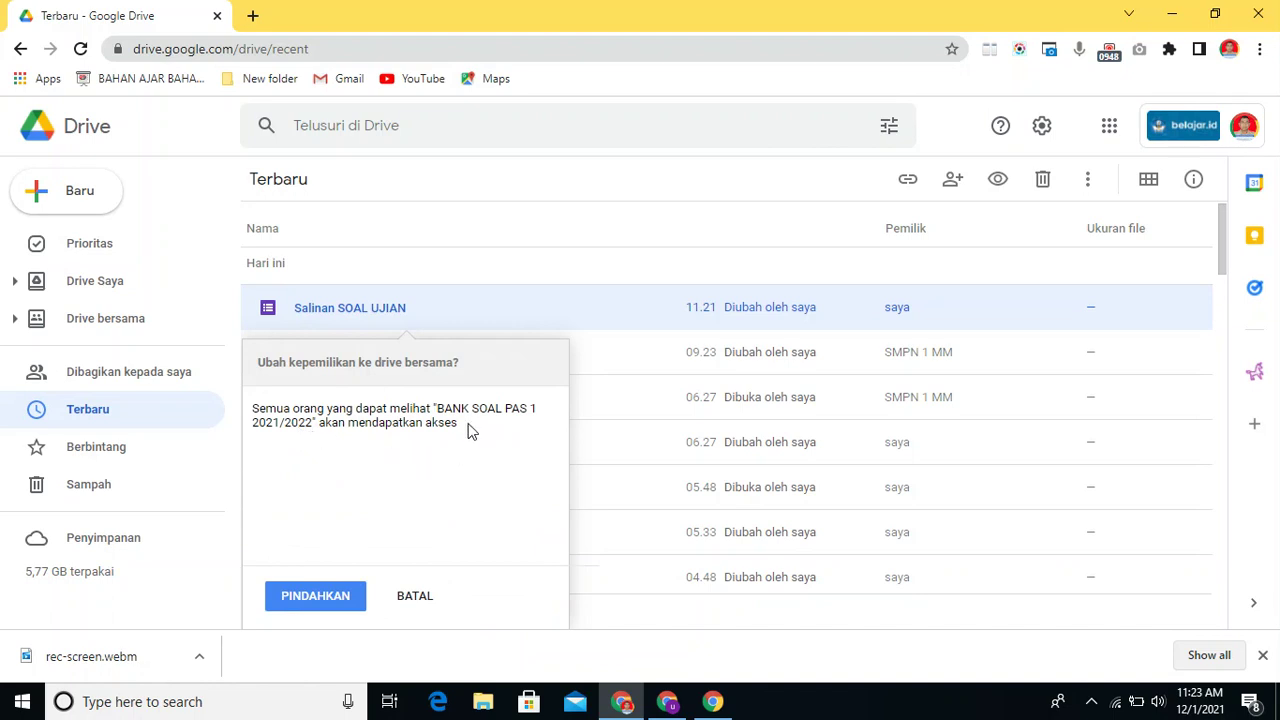
left_click(318, 597)
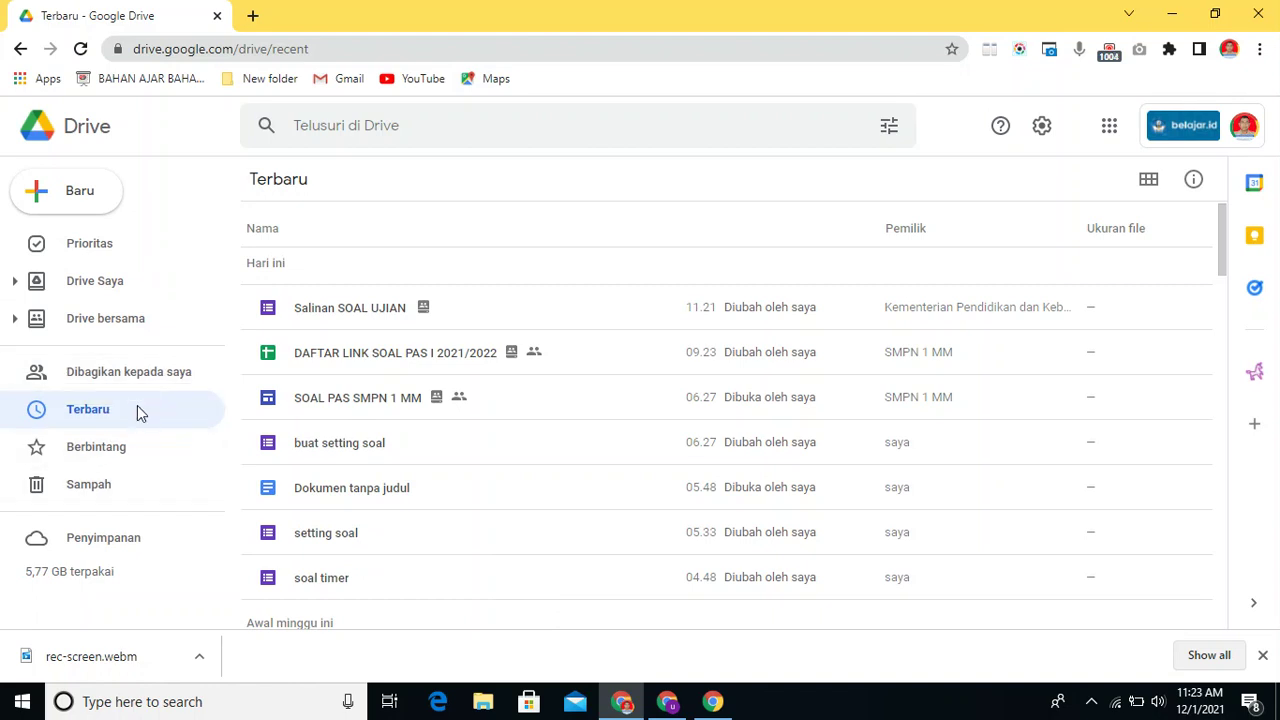
Step: Open Salinan SOAL UJIAN from the BANK SOAL PAS 1 2021/2022 folder in the SMPN 1 MM shared drive
left_click(129, 329)
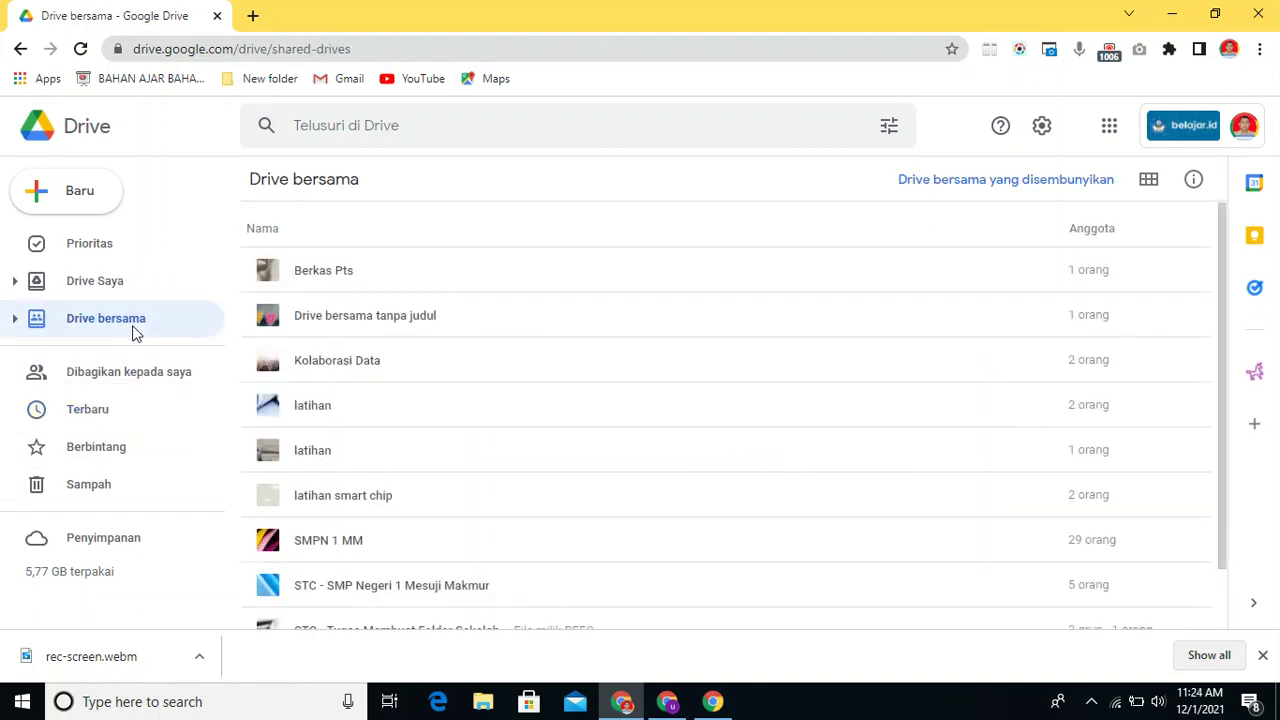
left_click(366, 545)
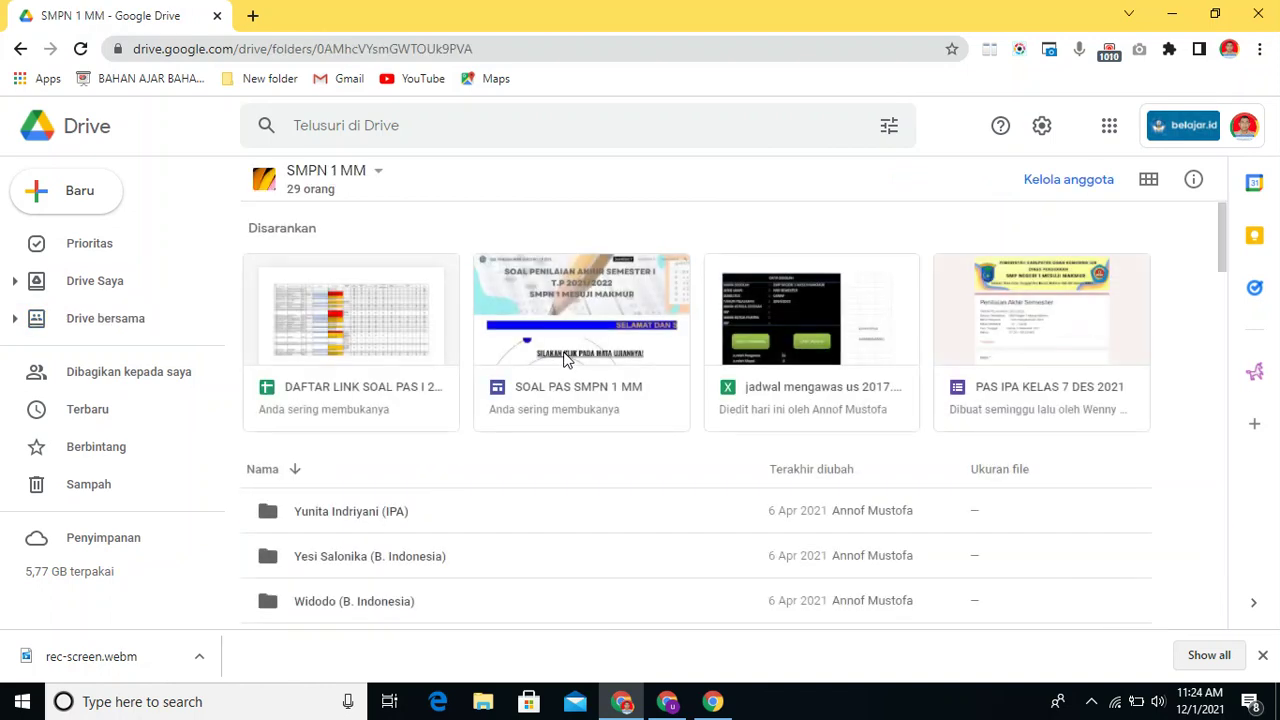
left_click_drag(1221, 238, 1278, 478)
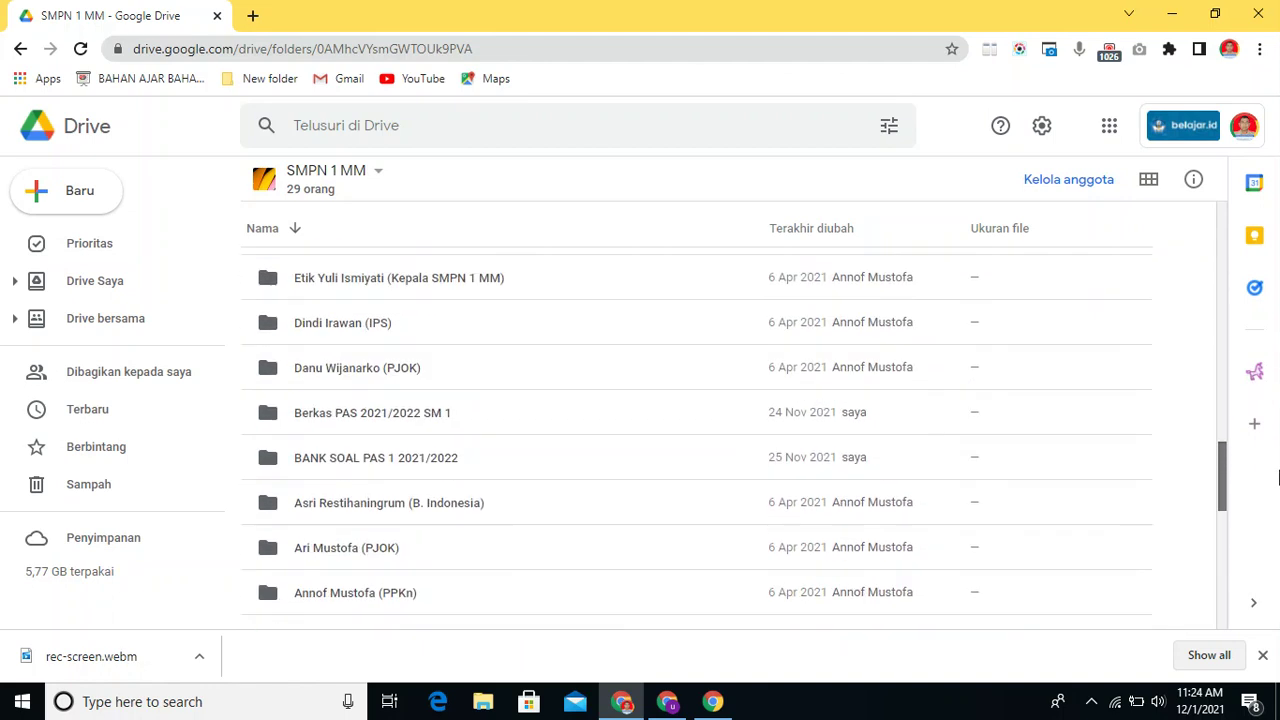
double_click(495, 457)
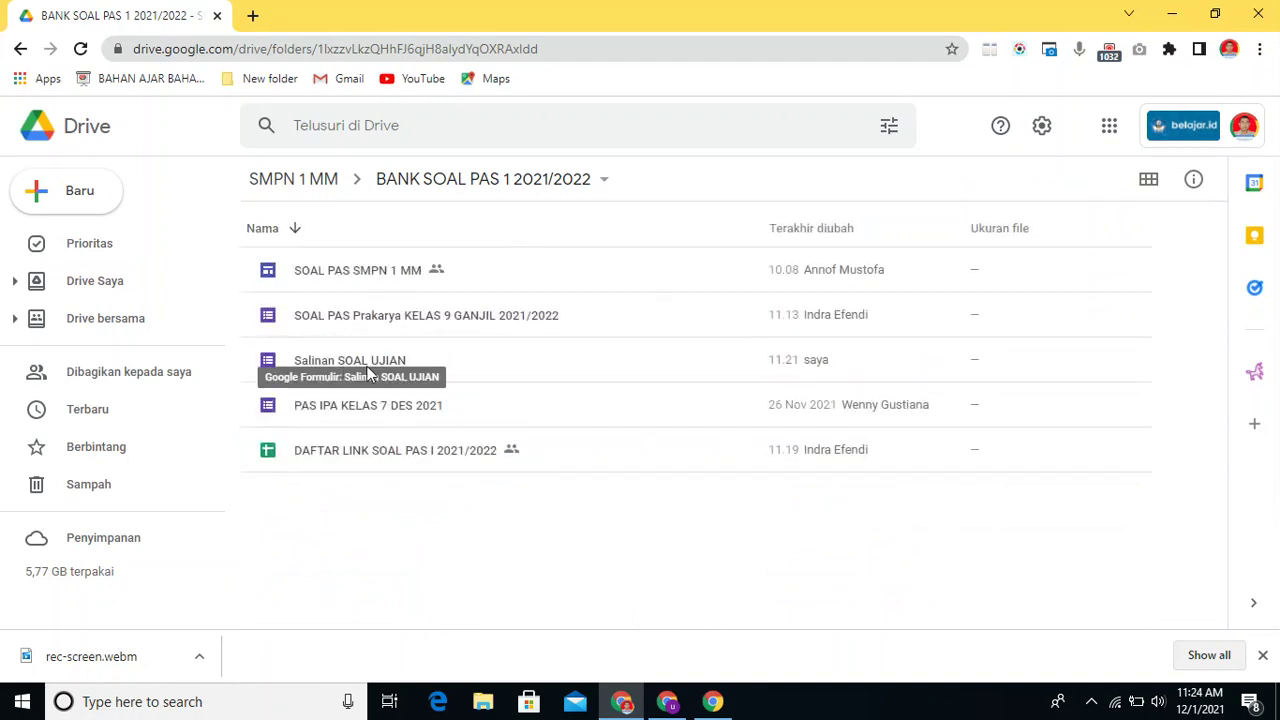
left_click(488, 373)
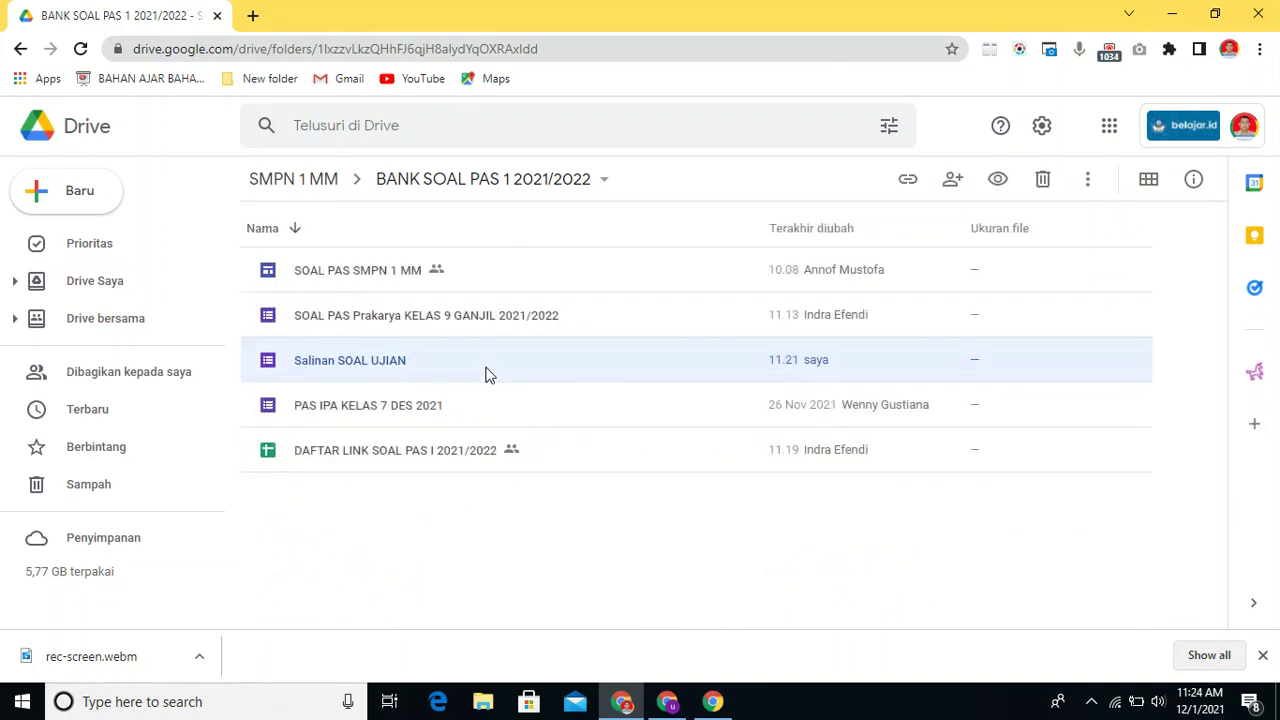
double_click(488, 373)
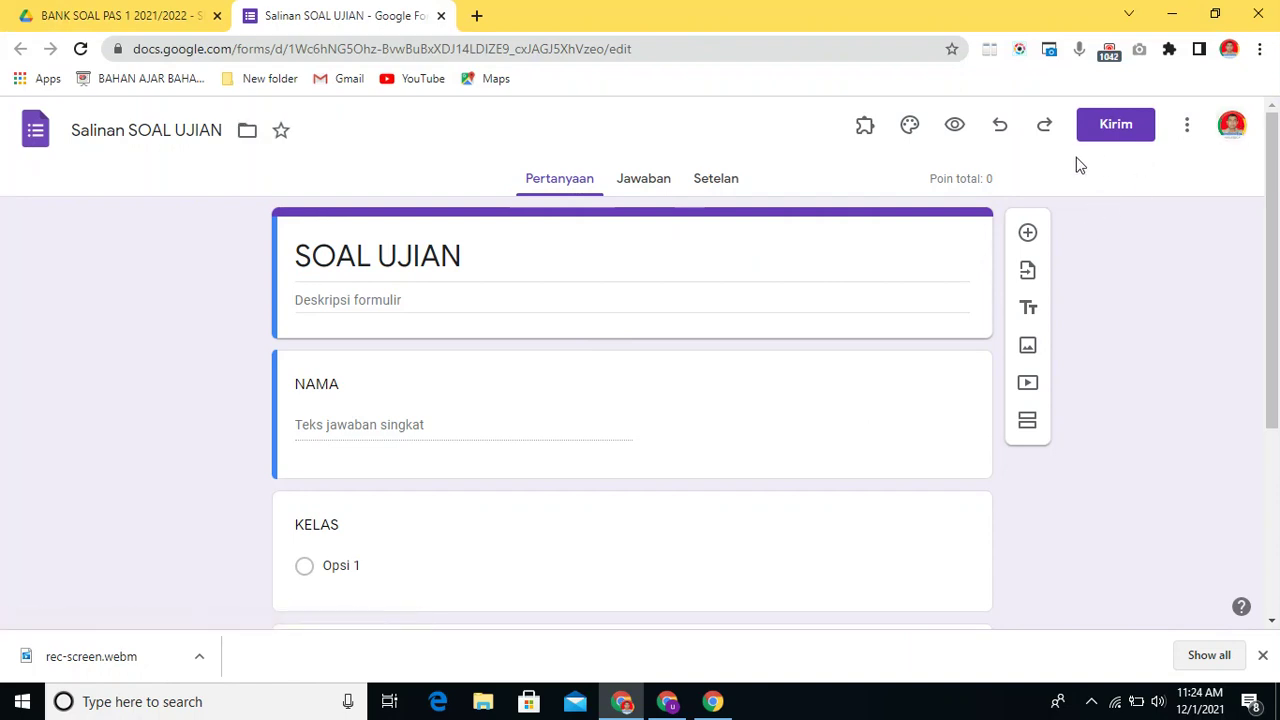
Step: Check the list of collaborators on the Salinan SOAL UJIAN form, close it and look over the form
left_click(1190, 128)
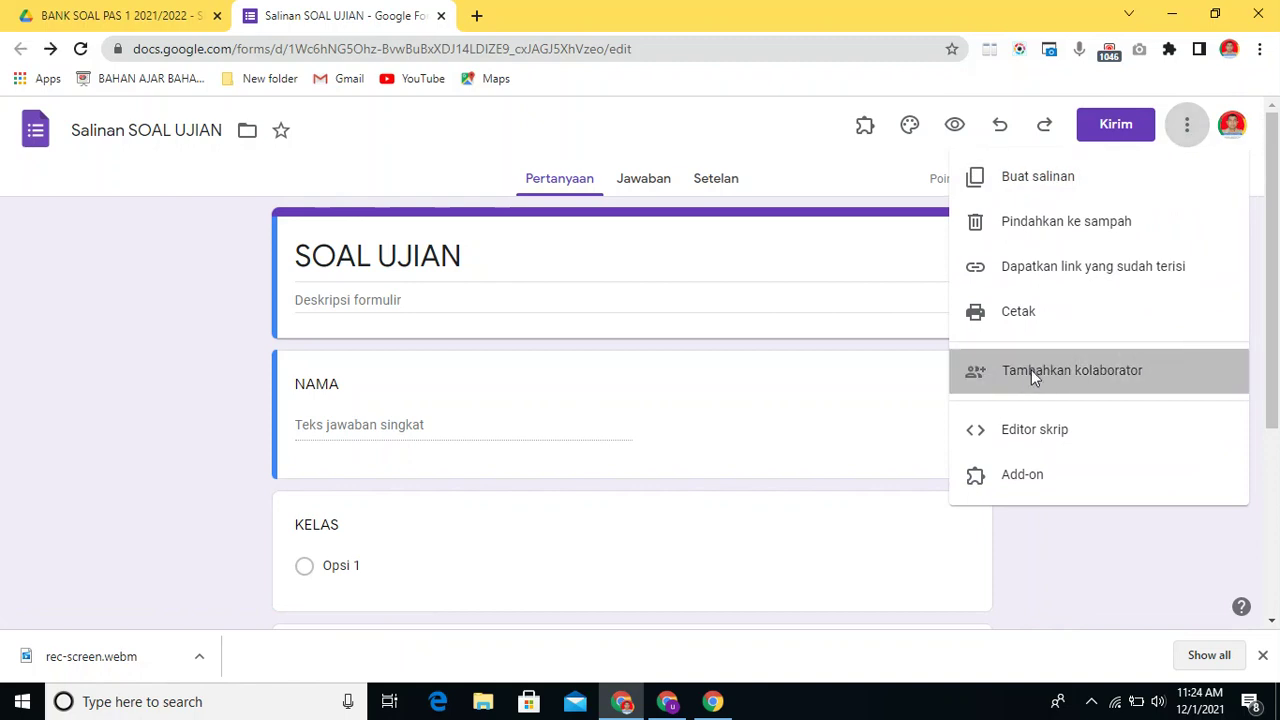
left_click(1033, 372)
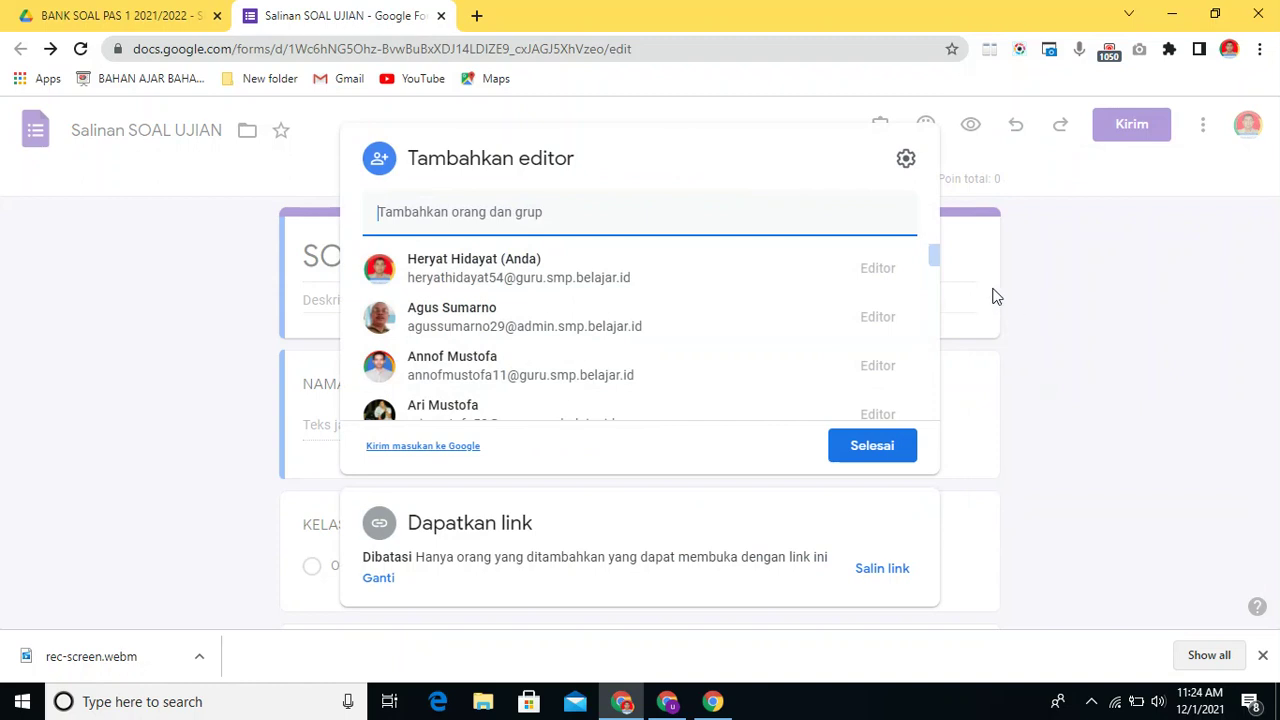
left_click_drag(932, 257, 971, 215)
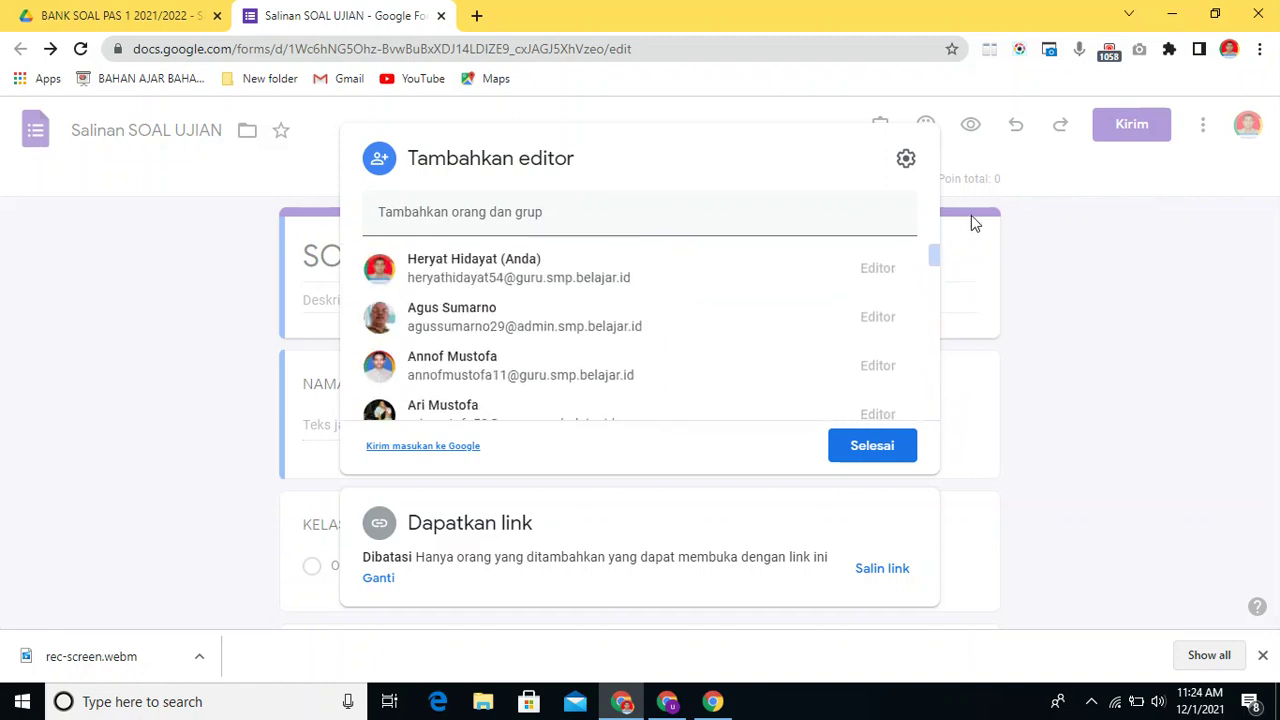
left_click(868, 448)
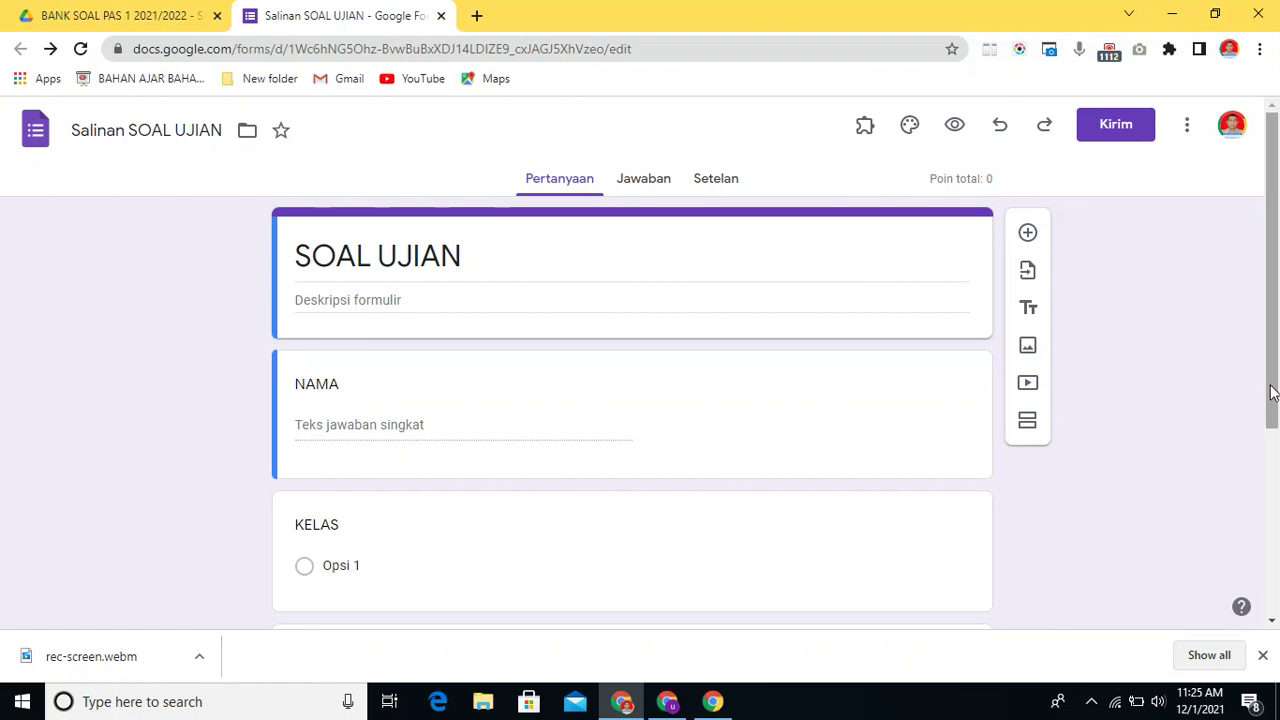
left_click_drag(1272, 393, 1277, 293)
mouse_move(1272, 235)
left_mouse_down()
mouse_move(1272, 283)
mouse_move(1270, 230)
left_mouse_up()
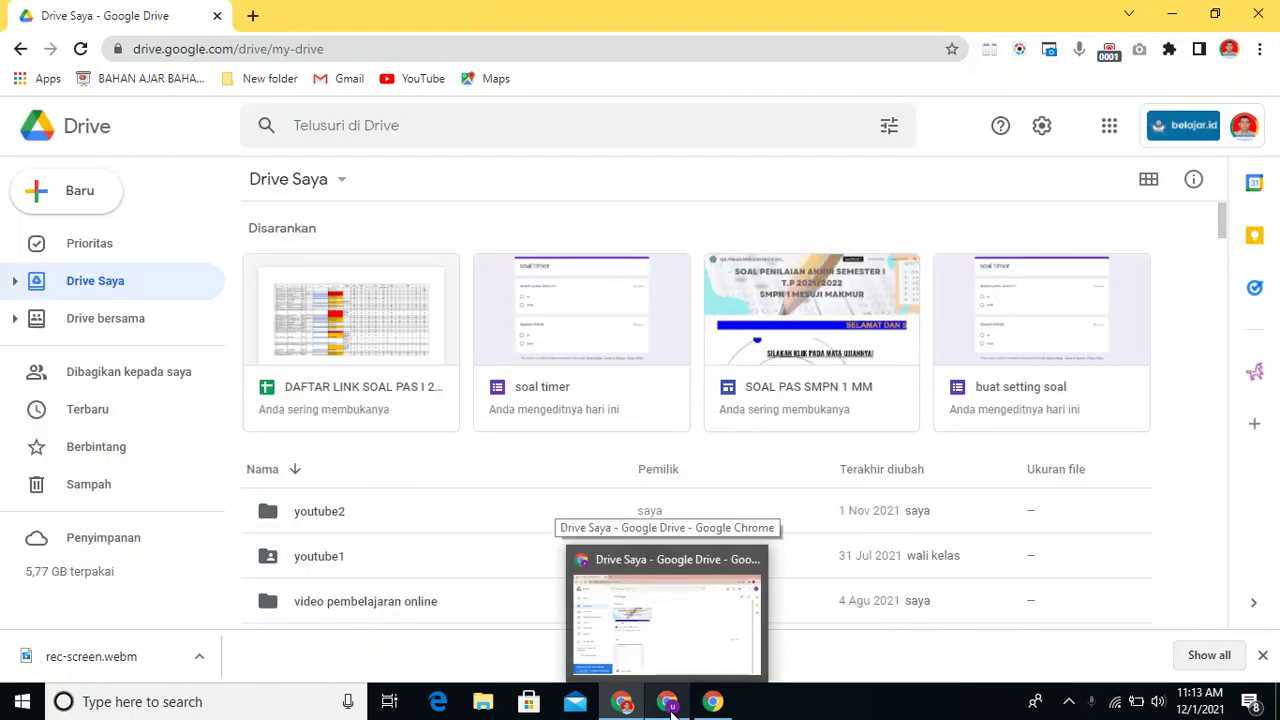
Step: Switch to the exam account's Chrome window, dismiss the Drive for desktop offer and check which account is signed in
left_click(668, 704)
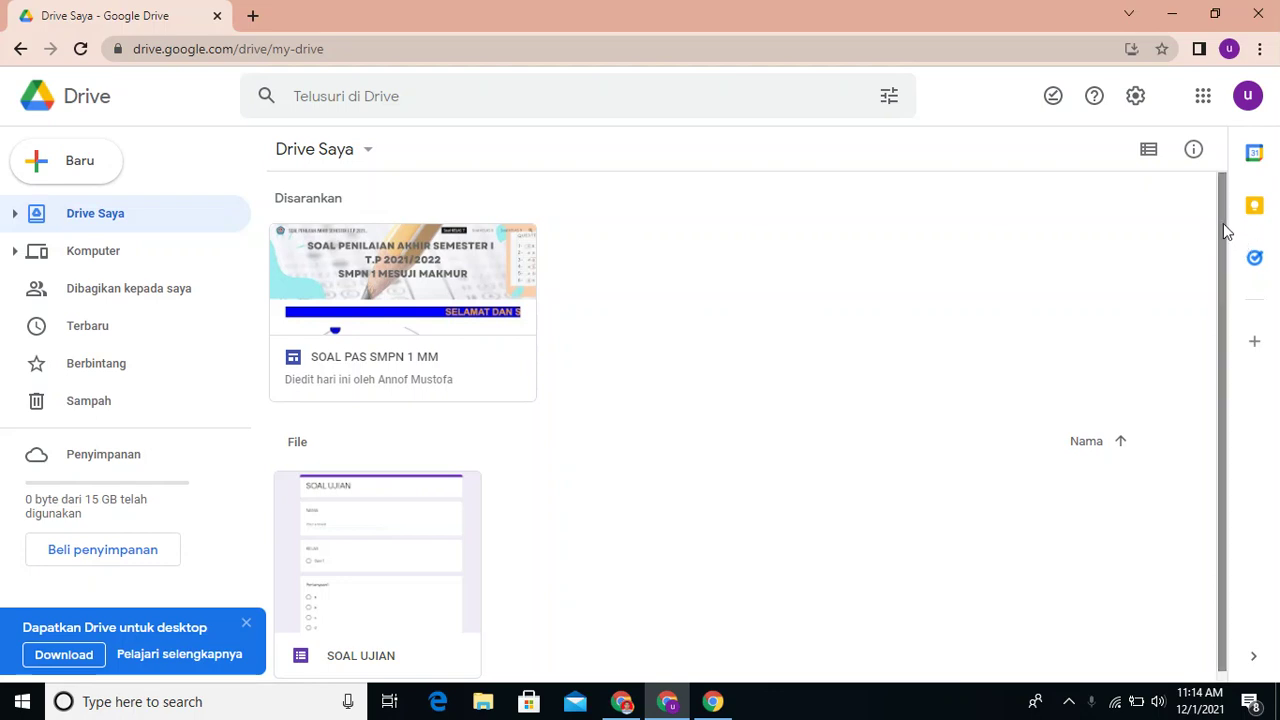
left_click_drag(1221, 231, 1219, 190)
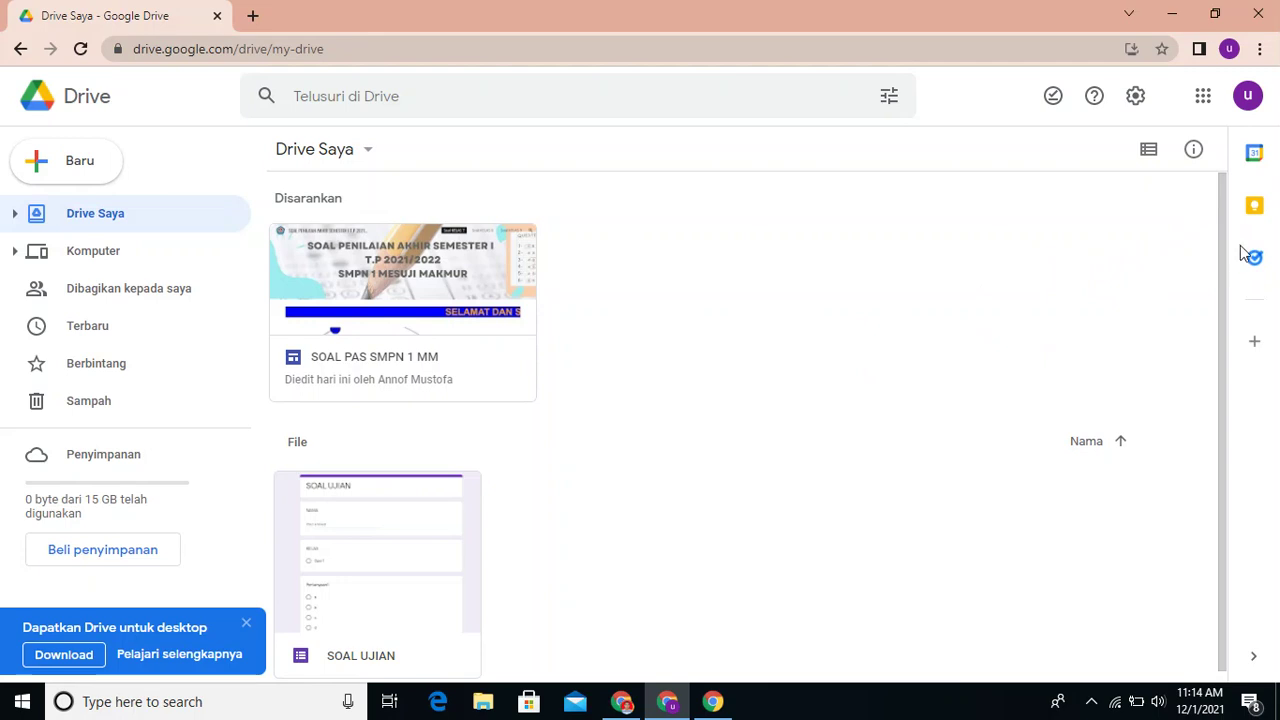
scroll(1224, 243, "down", 1)
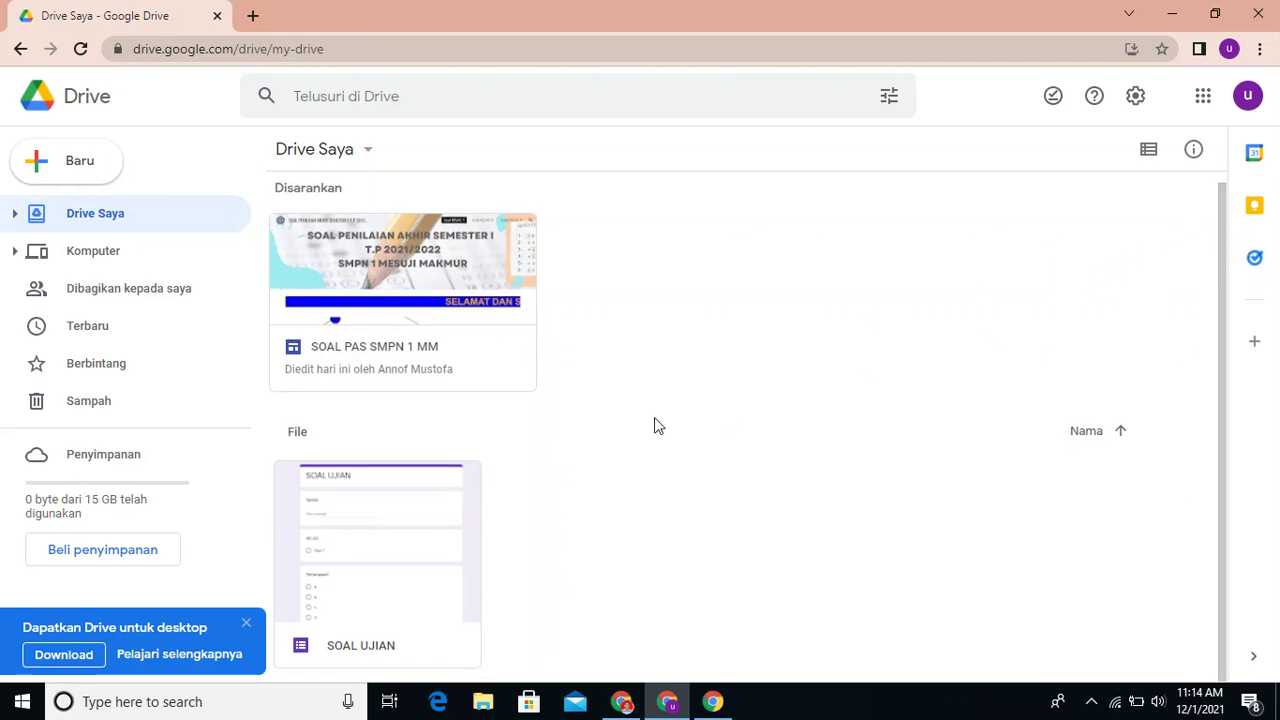
left_click(245, 622)
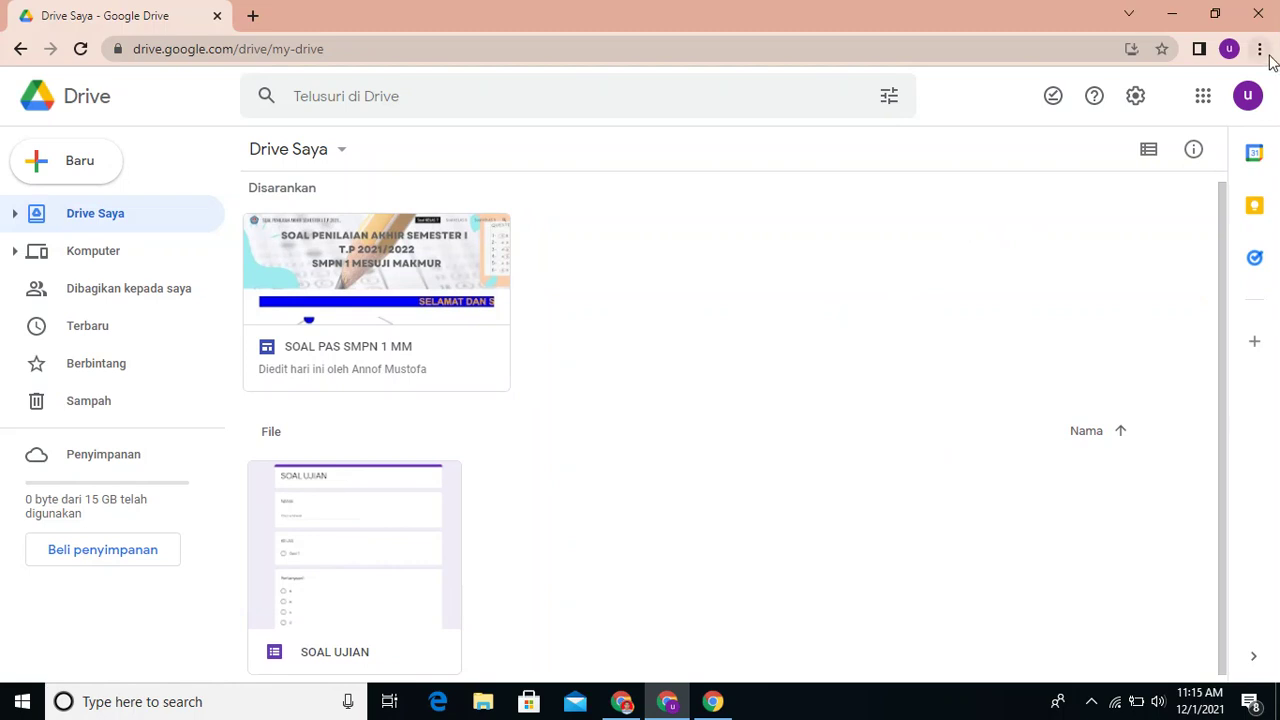
left_click(1227, 52)
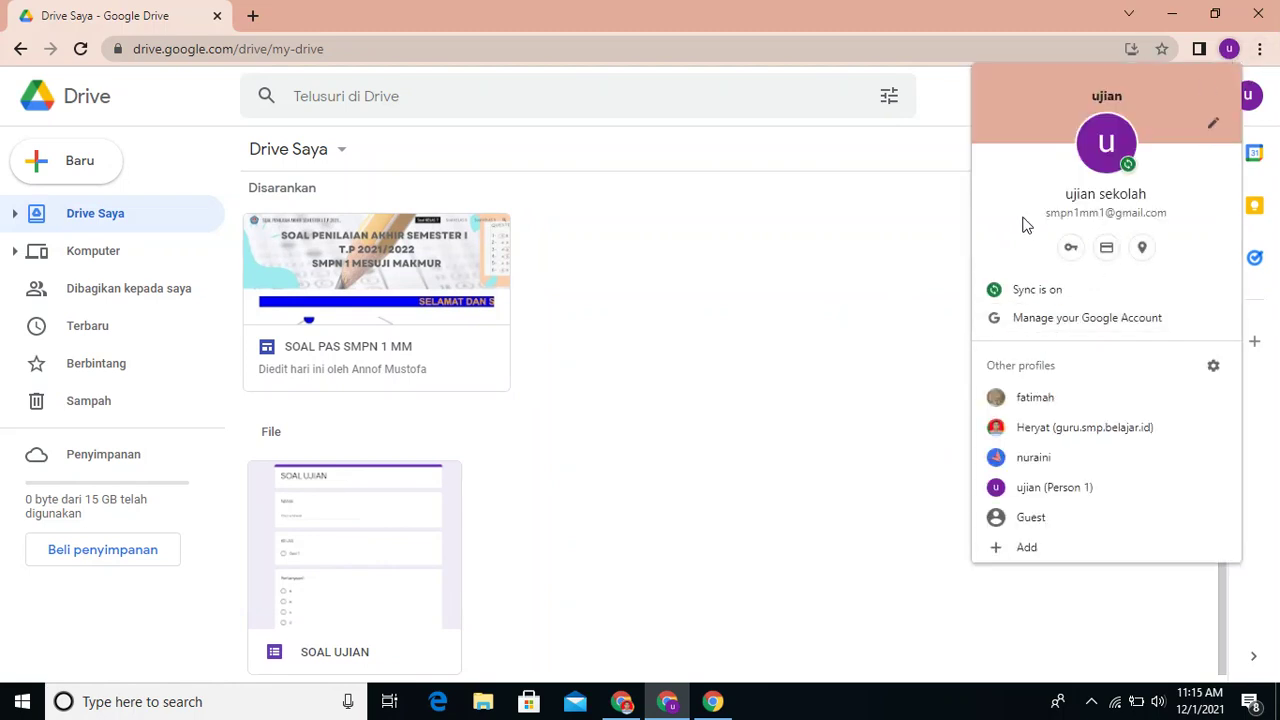
left_click(712, 290)
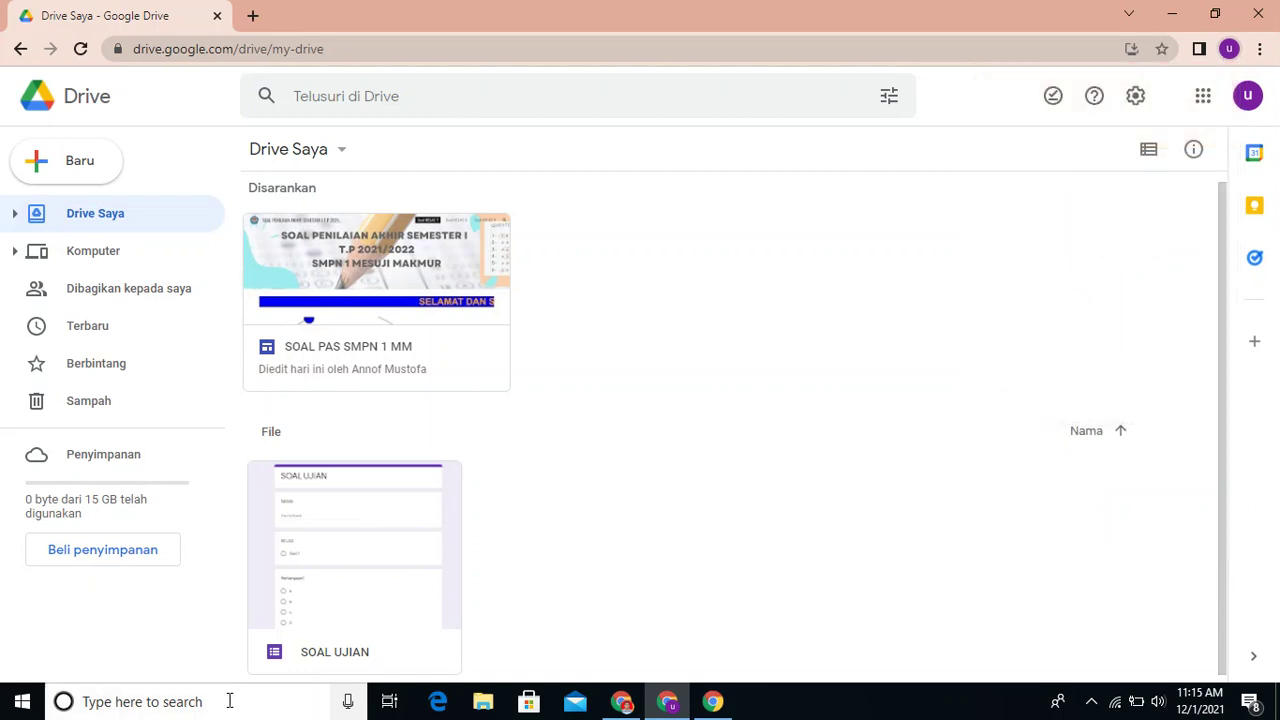
Step: Open the SOAL UJIAN form from My Drive, postpone the quiz tour and look through its questions
double_click(371, 545)
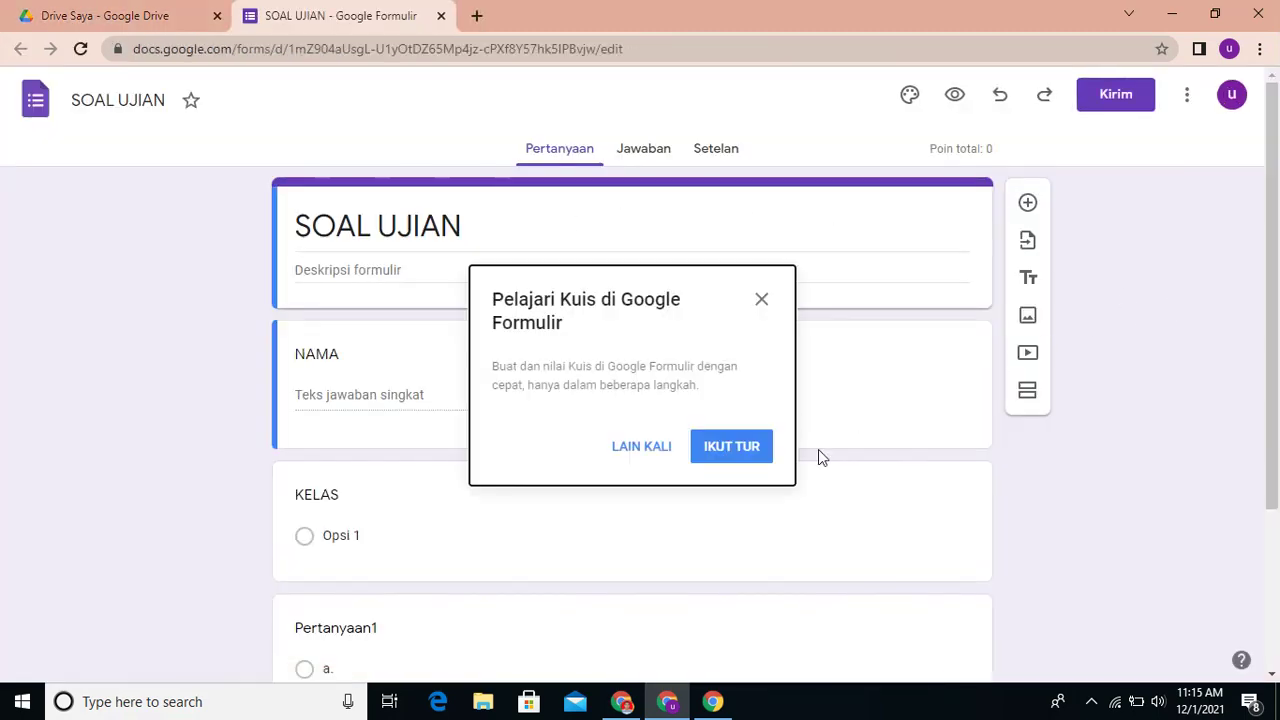
left_click(645, 450)
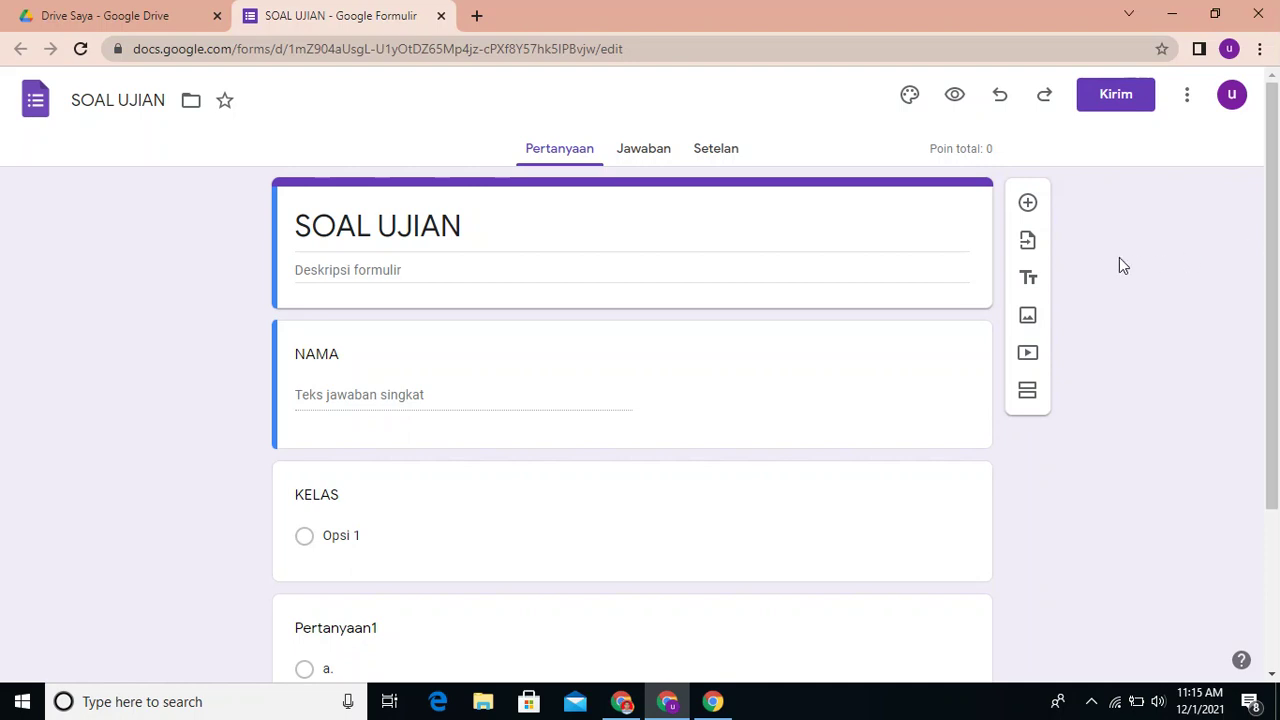
left_click_drag(1273, 240, 1257, 408)
Step: Add the teacher's belajar.id account as an editor collaborator on the SOAL UJIAN form and send the invitation with notification
left_click(1187, 97)
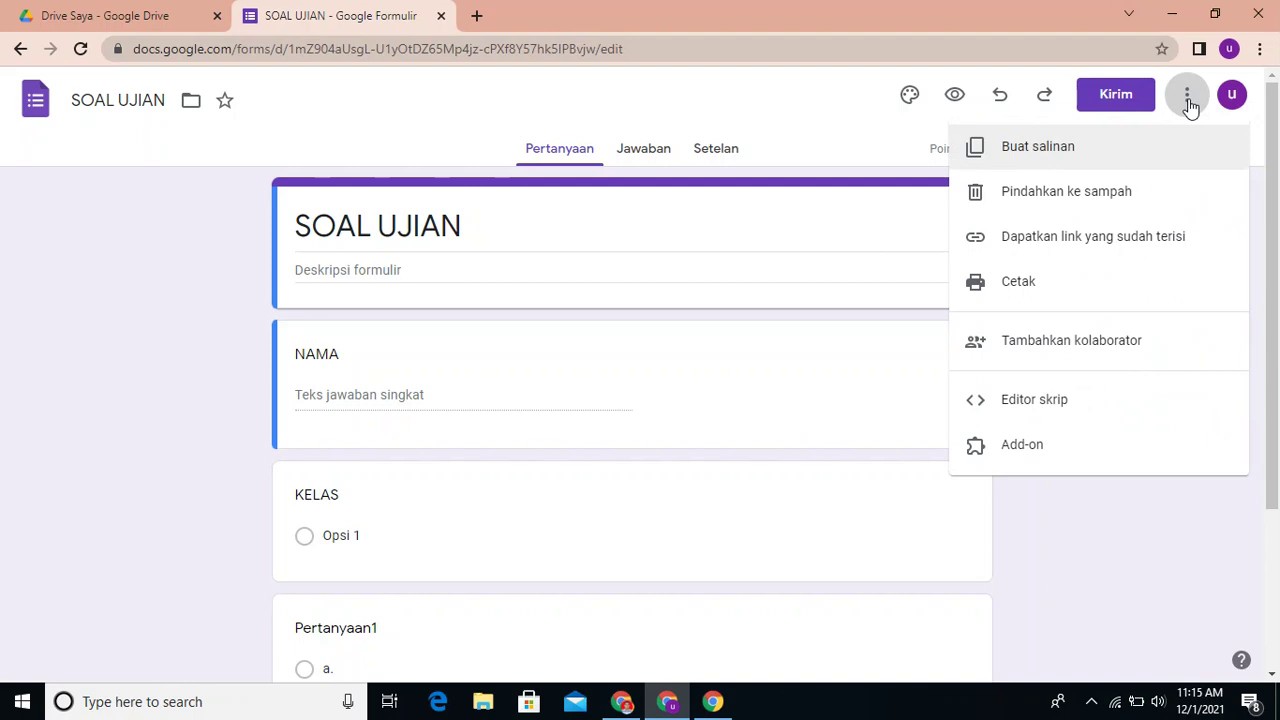
left_click(1100, 342)
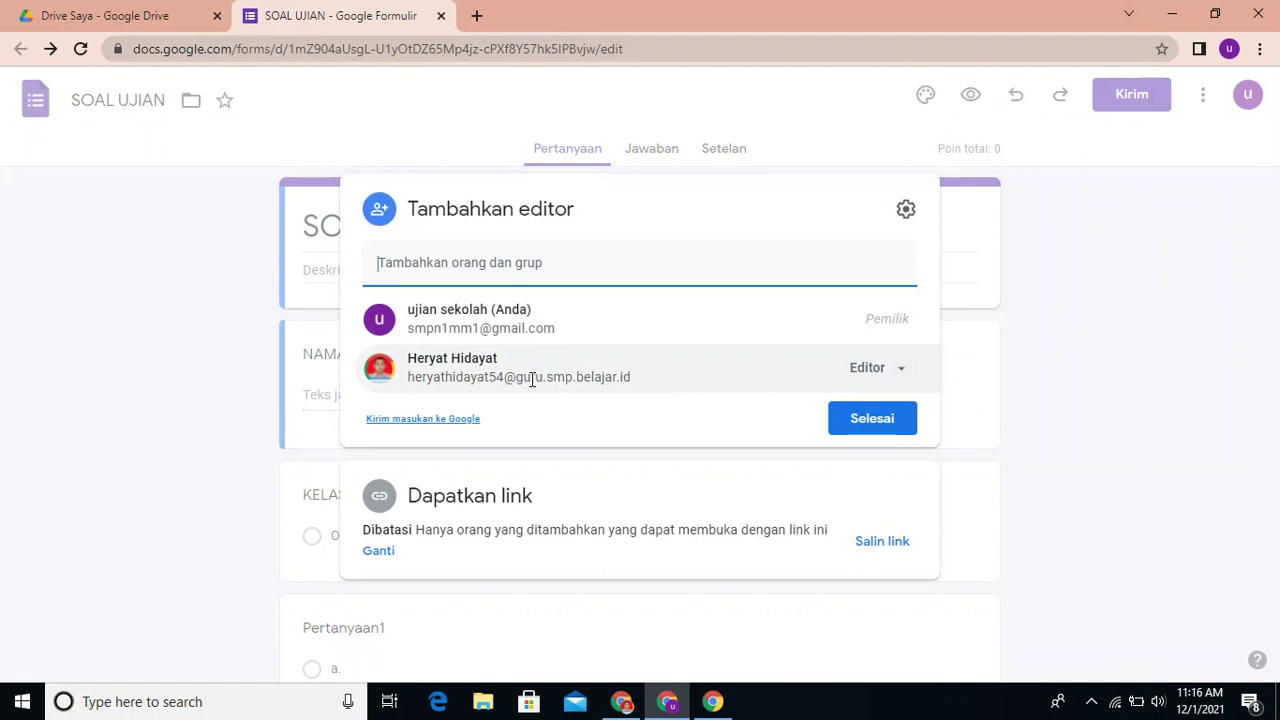
left_click(517, 265)
mouse_move(562, 312)
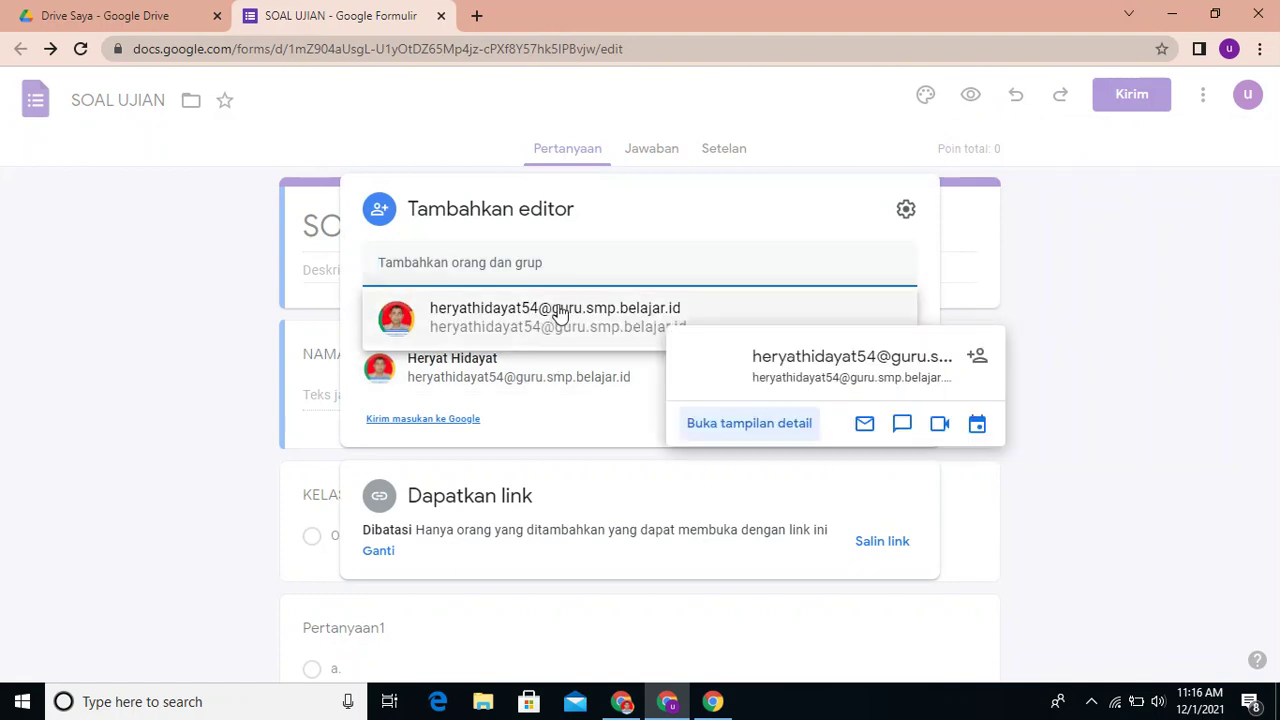
left_click(582, 318)
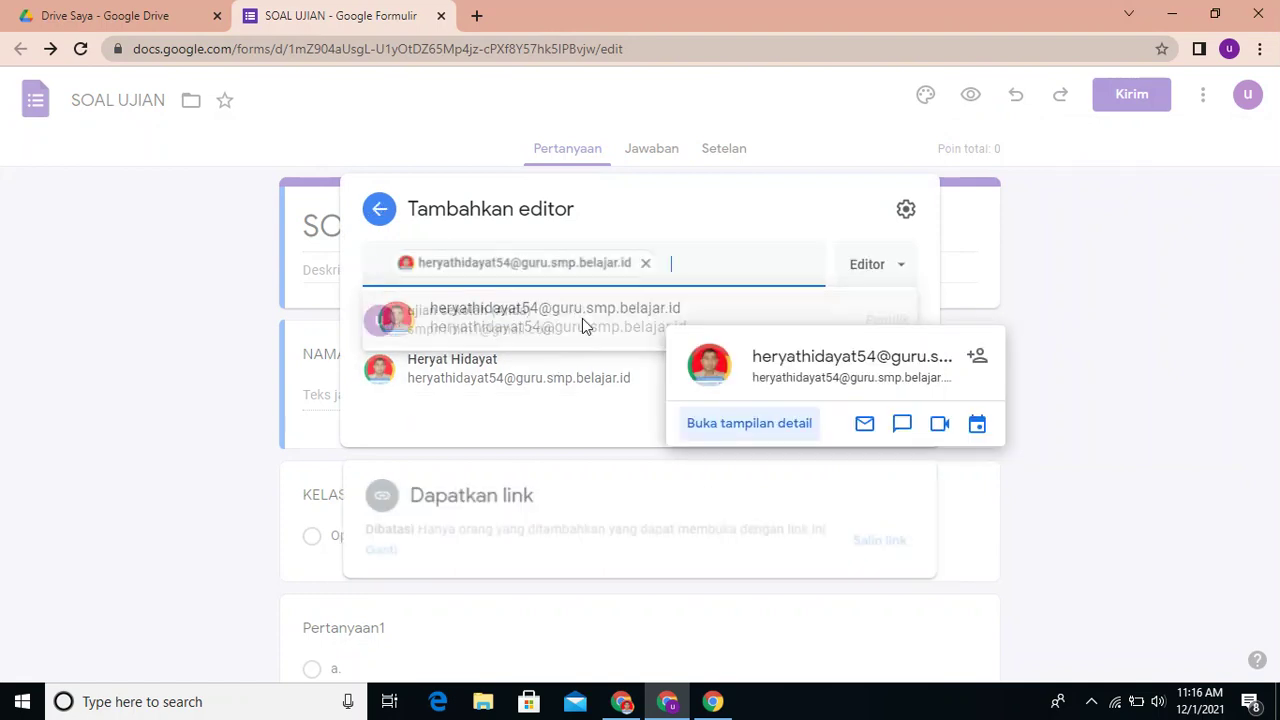
left_click(895, 250)
left_click(897, 250)
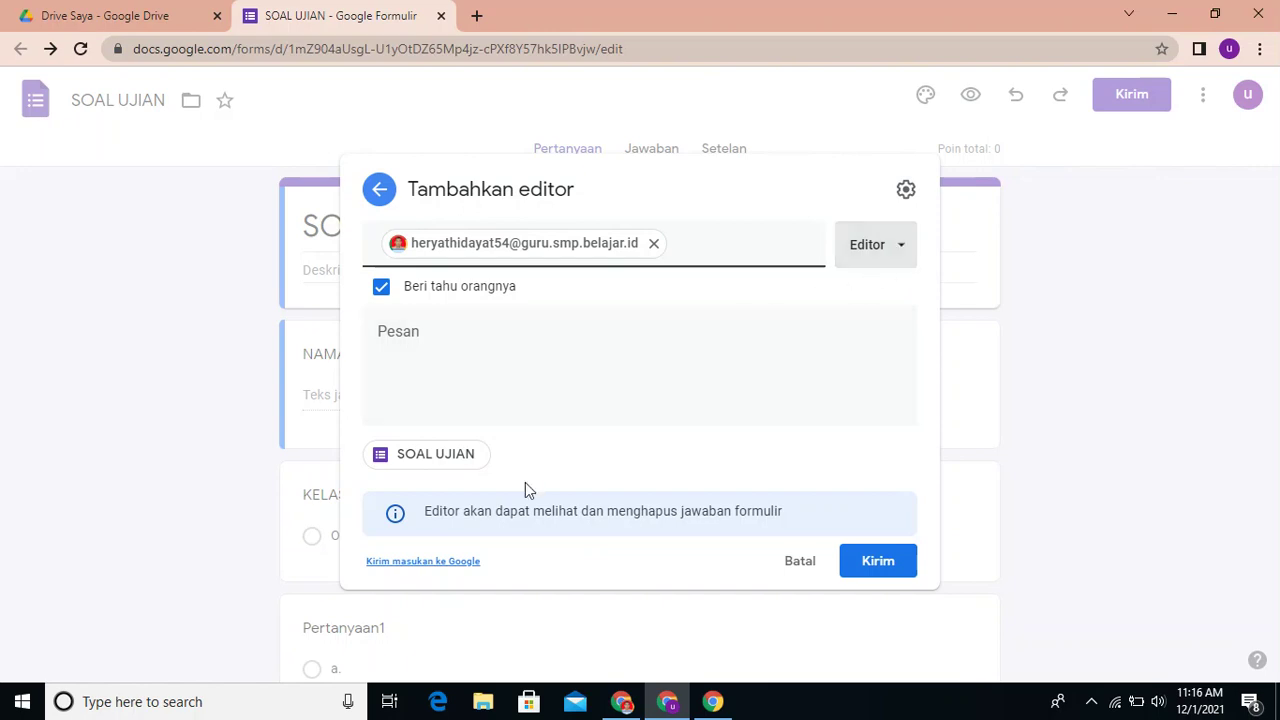
left_click(865, 569)
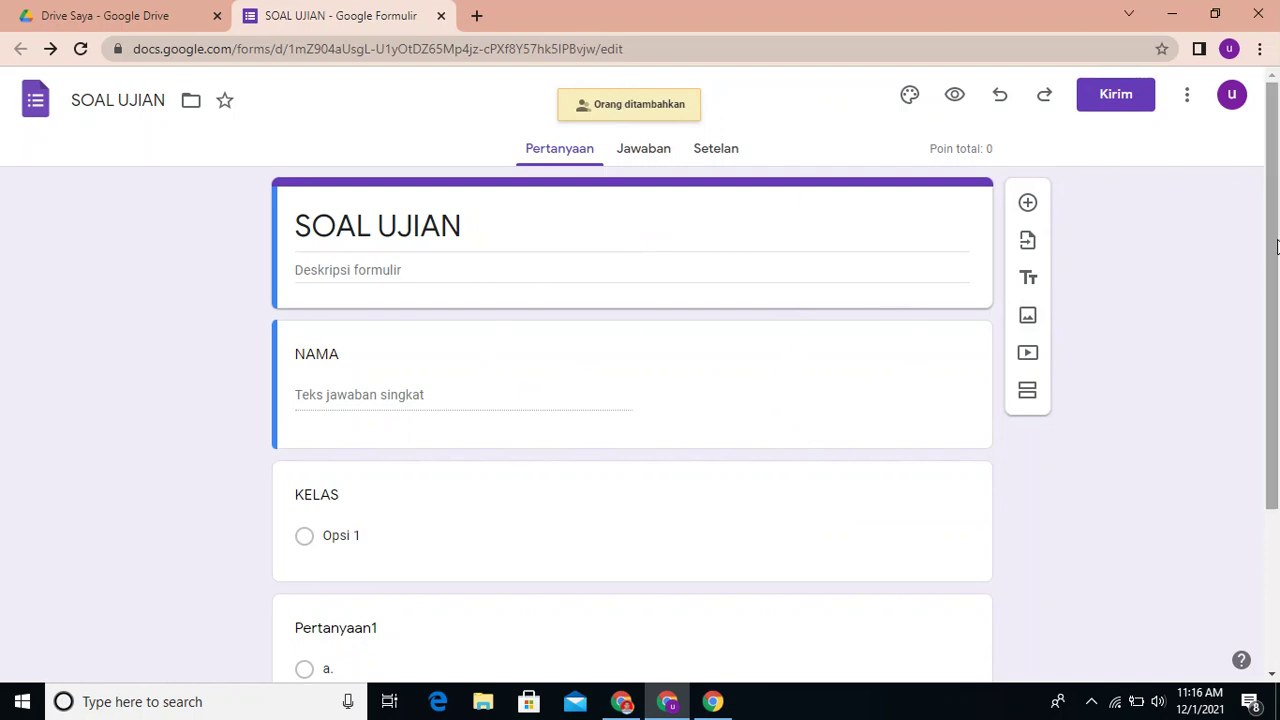
scroll(1267, 251, "down", 3)
scroll(1267, 251, "up", 3)
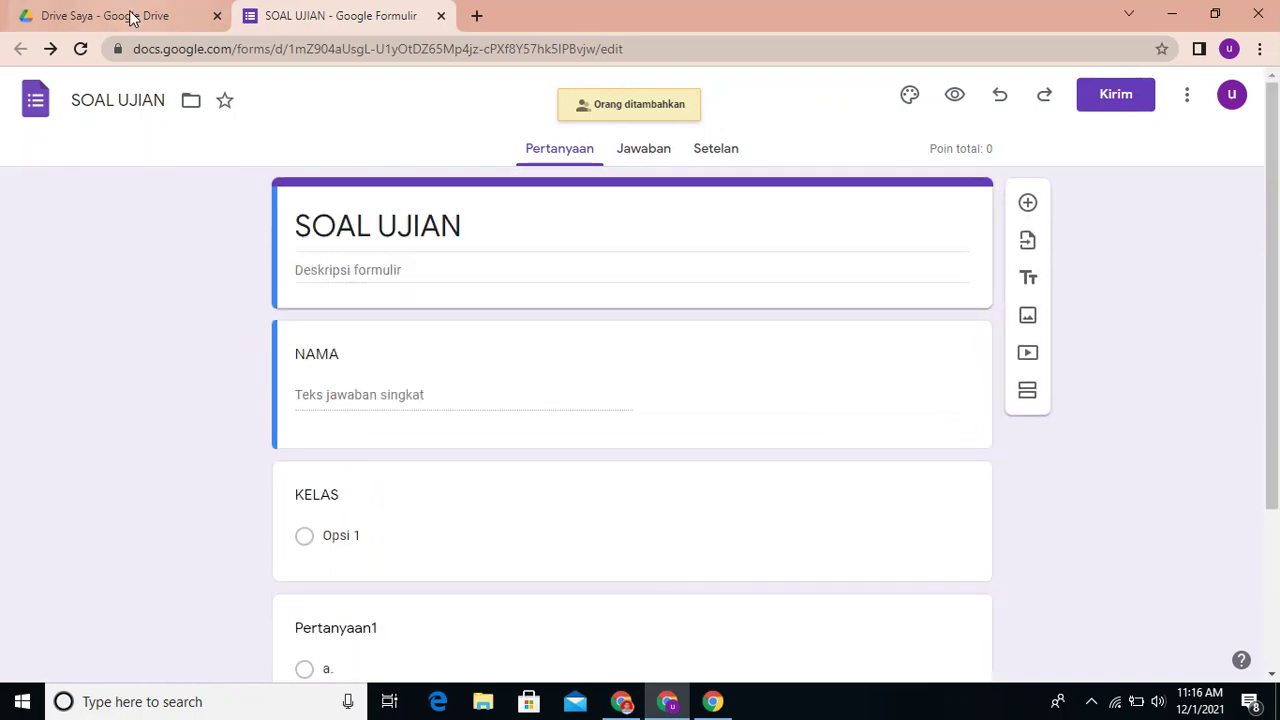
Step: Try to transfer ownership of SOAL UJIAN to the belajar.id editor through the file's sharing settings in My Drive
left_click(122, 18)
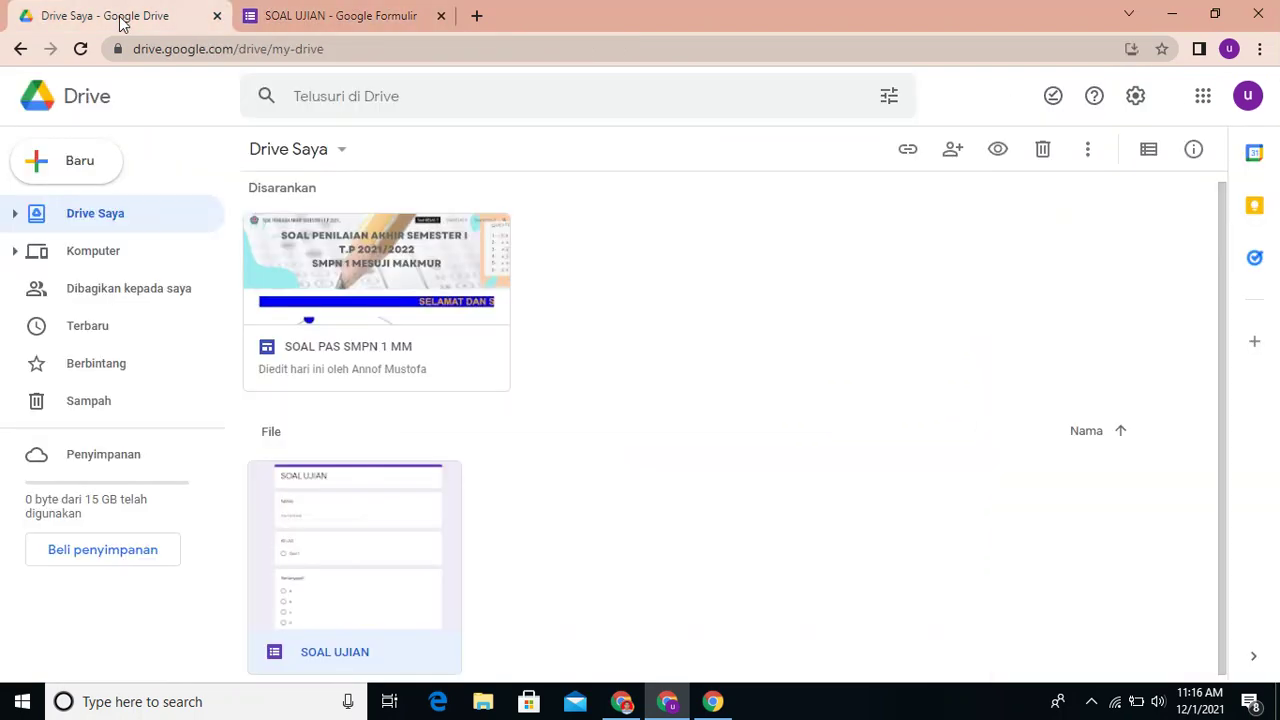
right_click(363, 542)
left_click(446, 209)
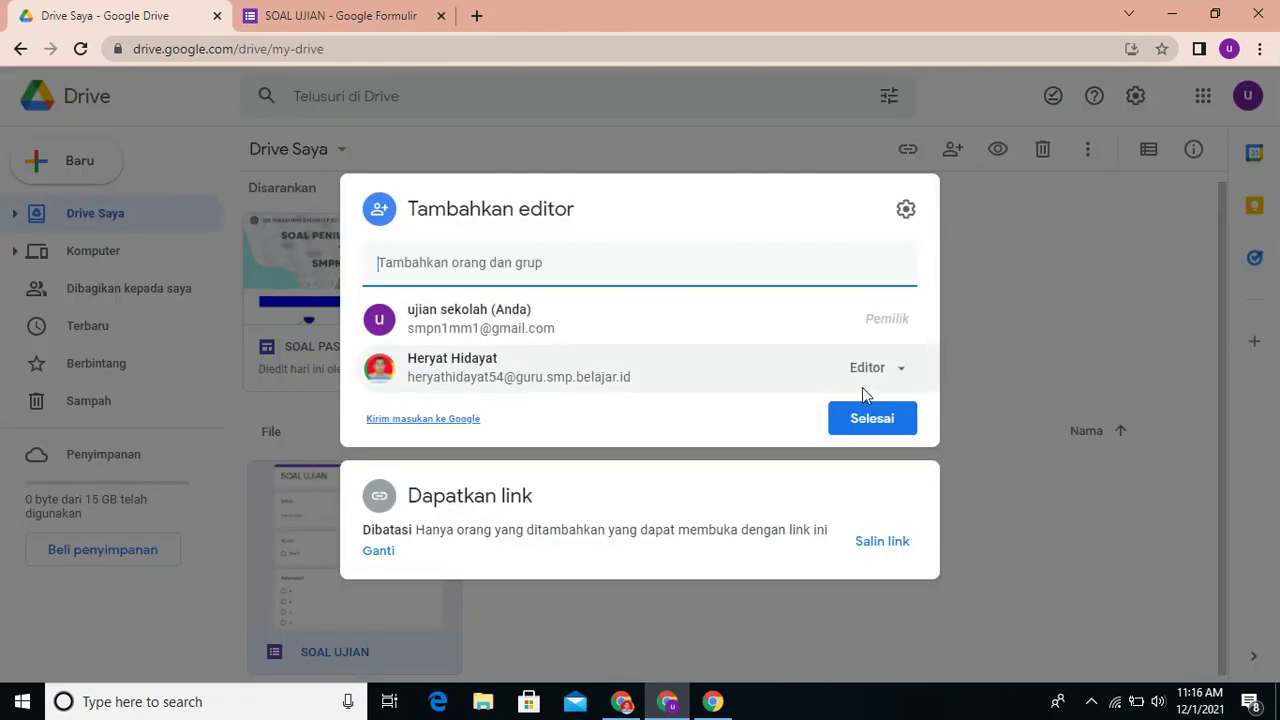
left_click(624, 252)
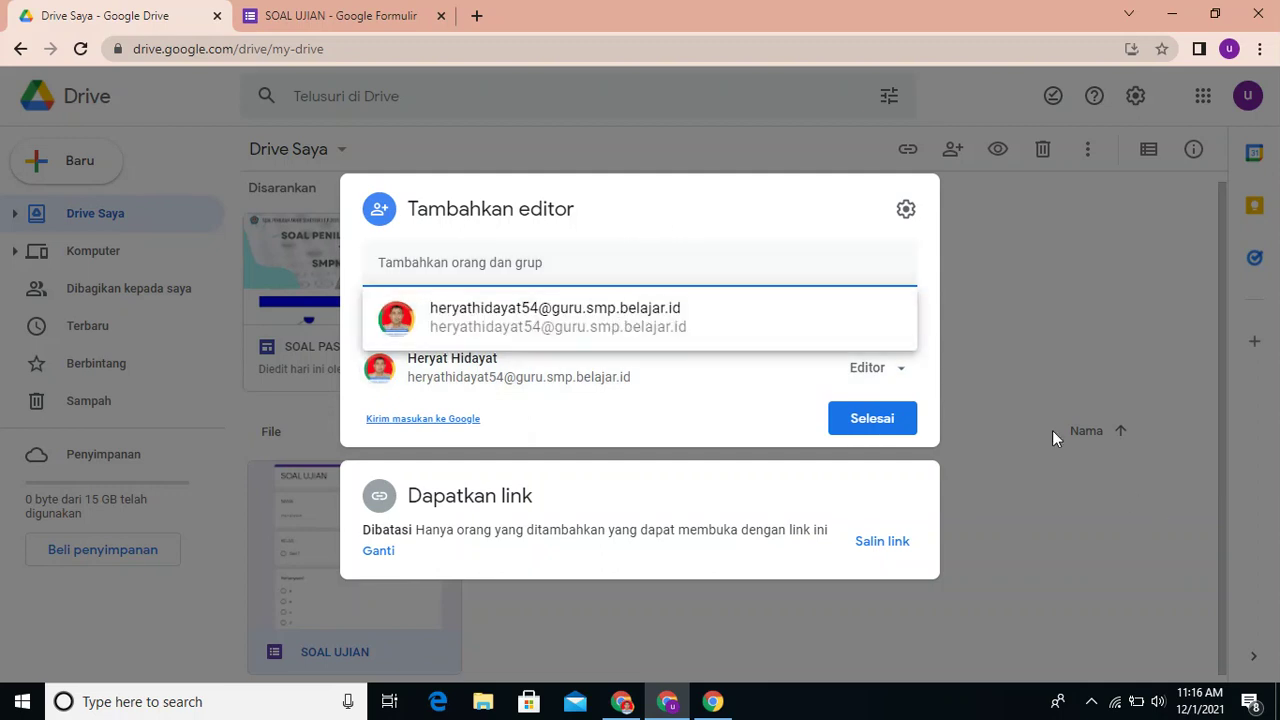
left_click(905, 376)
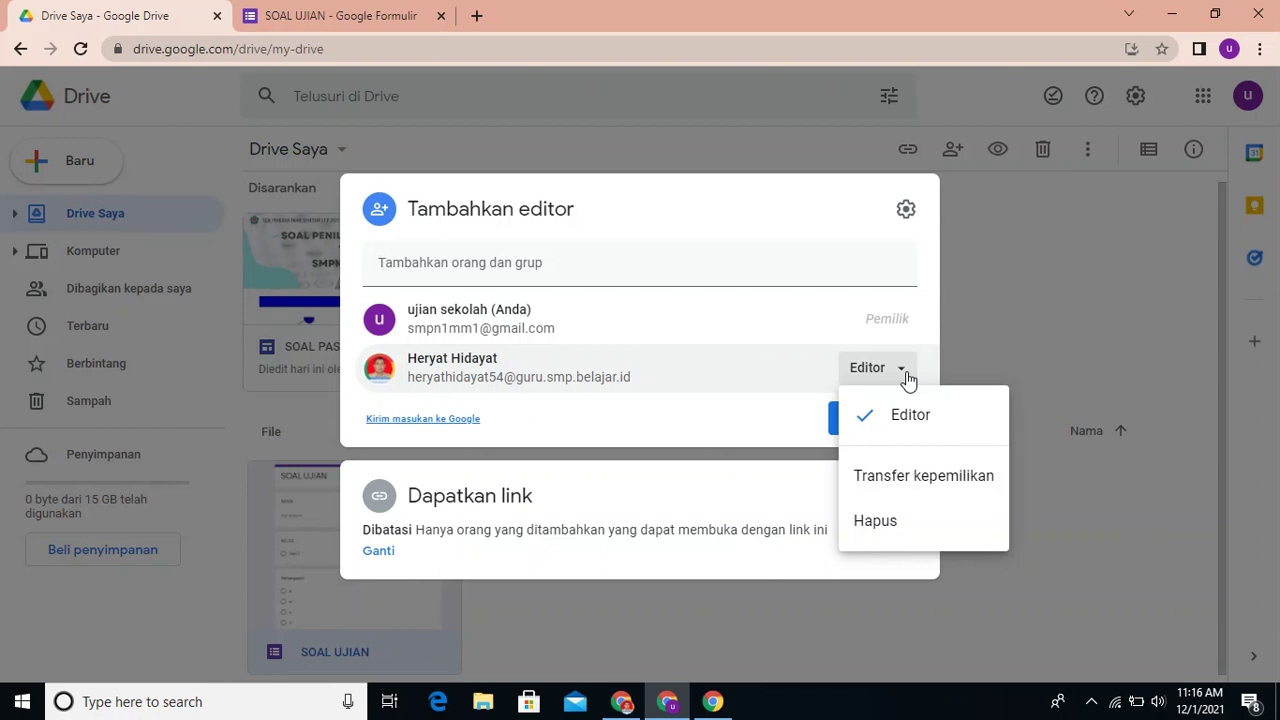
left_click(899, 478)
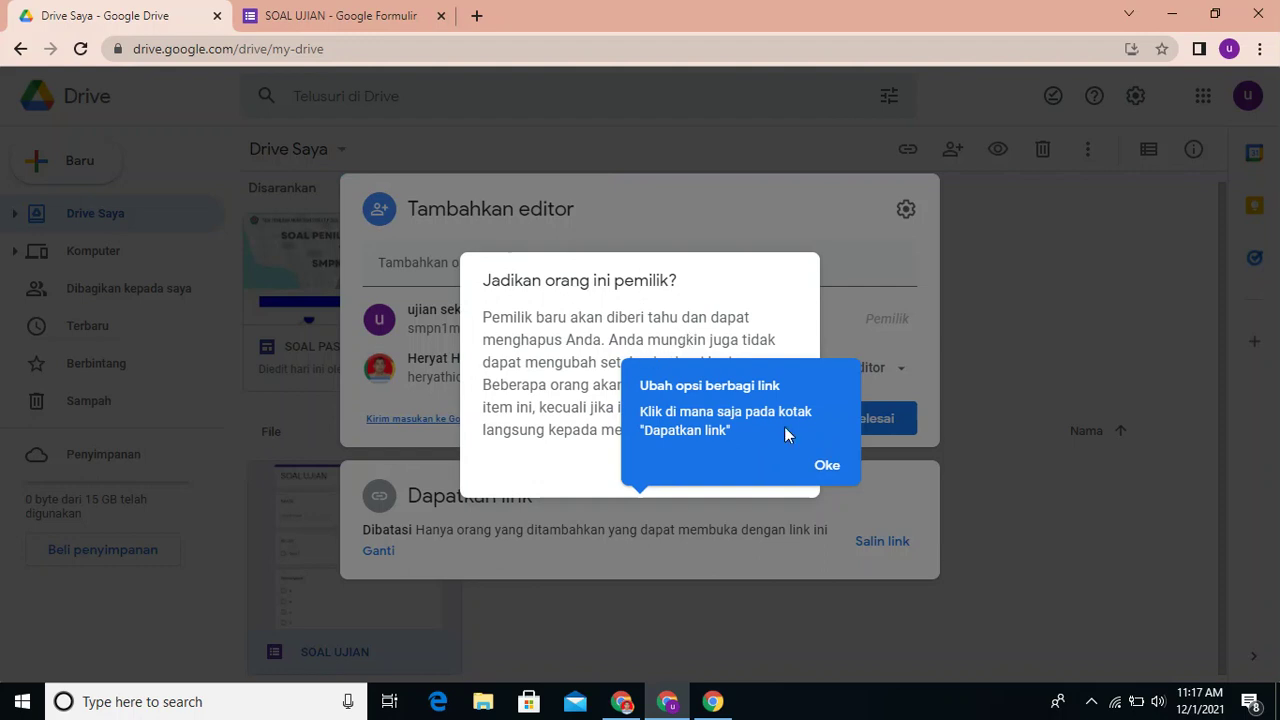
left_click(822, 466)
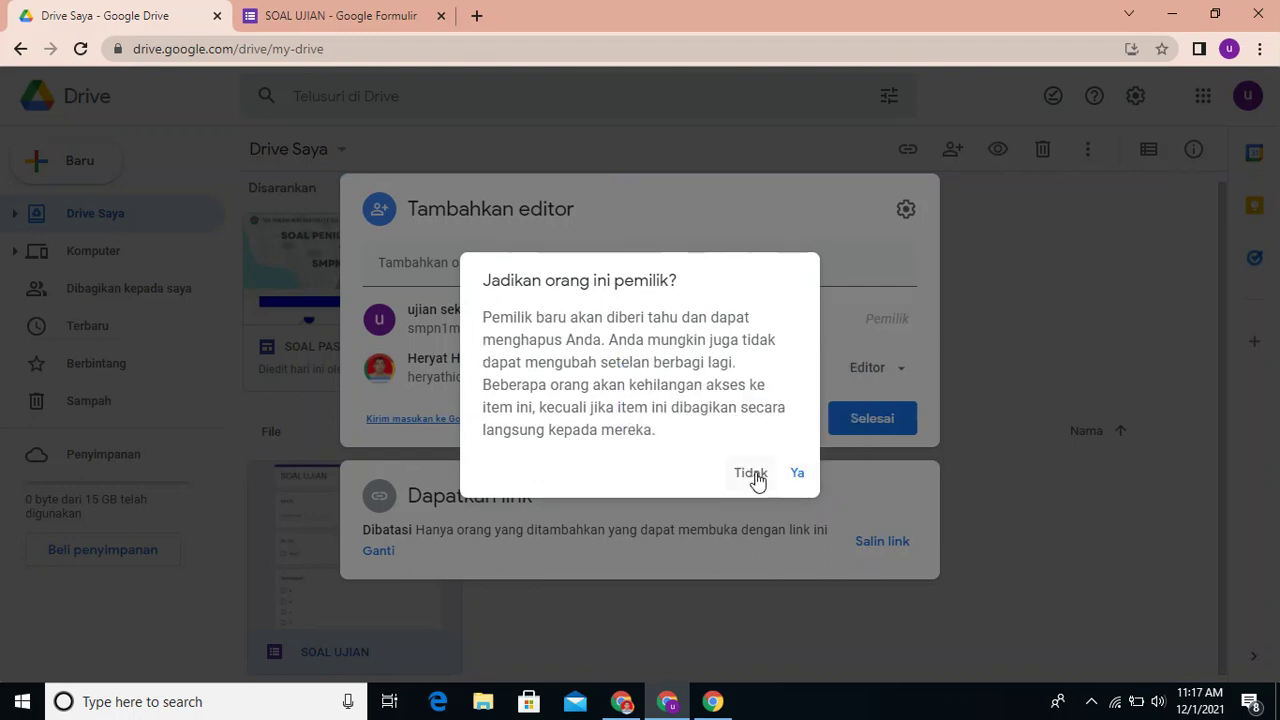
left_click(797, 473)
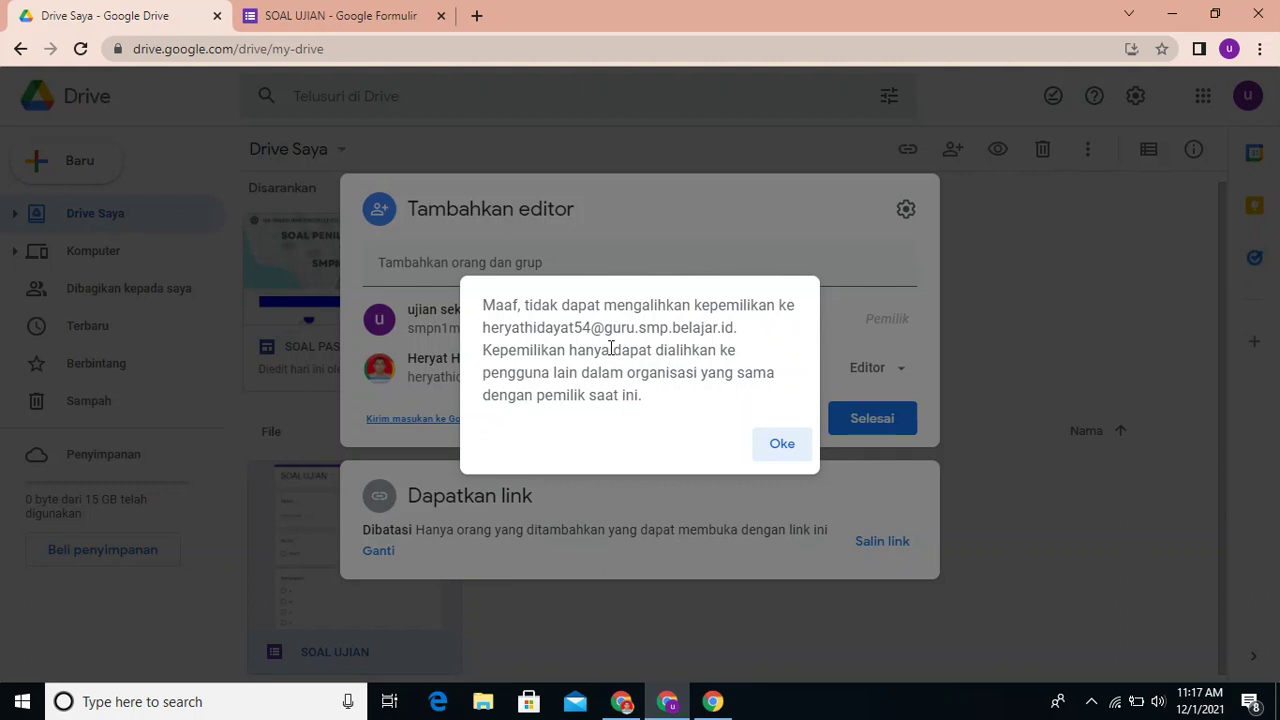
left_click(768, 450)
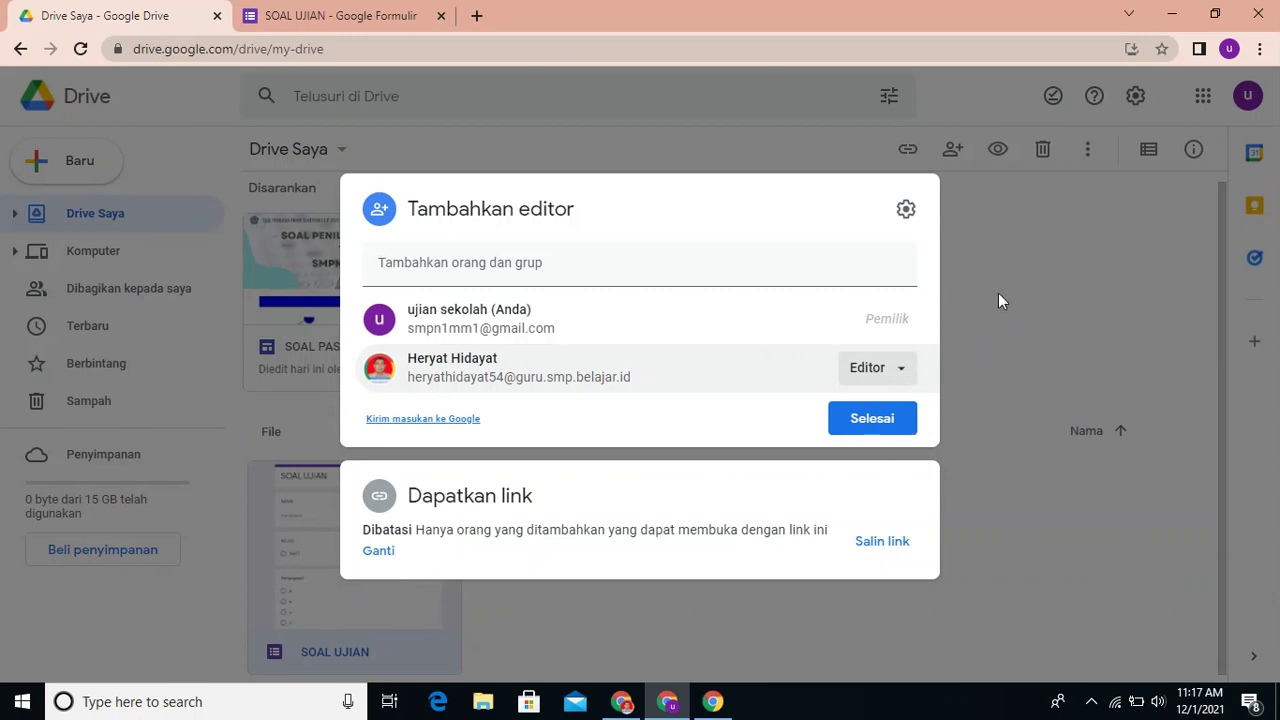
left_click(859, 425)
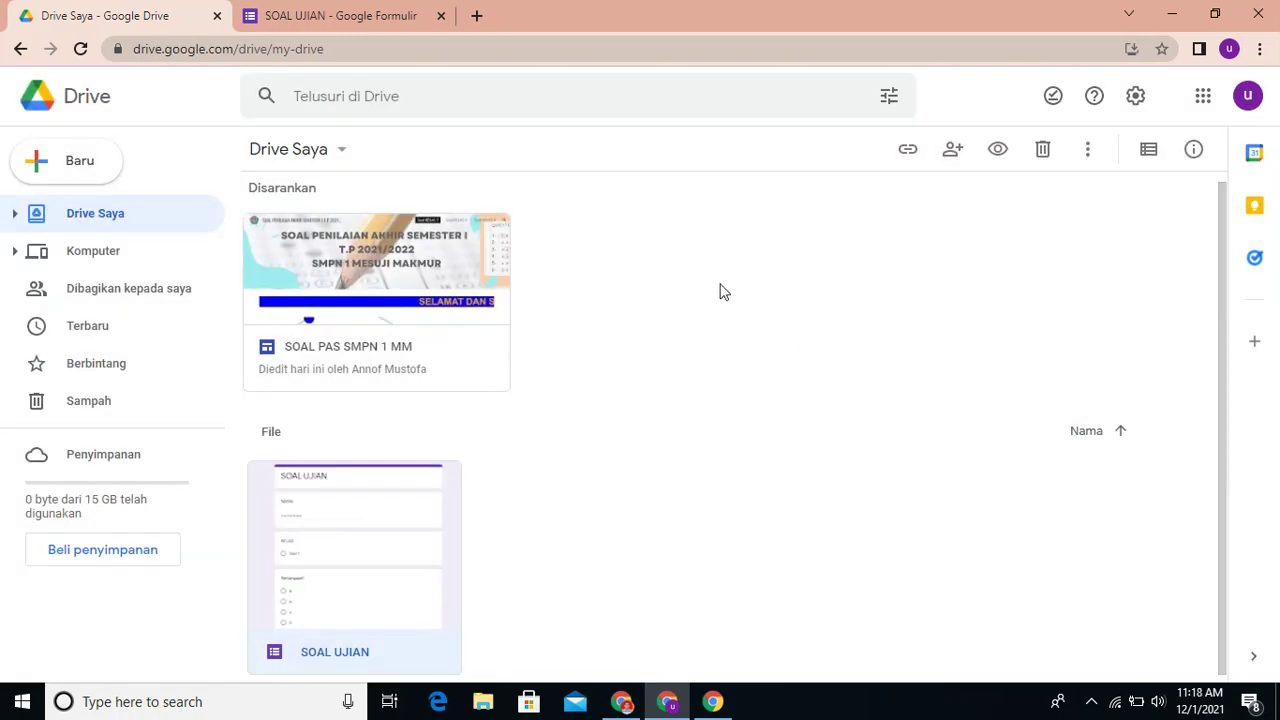
Step: Switch to the belajar.id account's Drive window and find the SOAL UJIAN form among the files shared with it
left_click(617, 705)
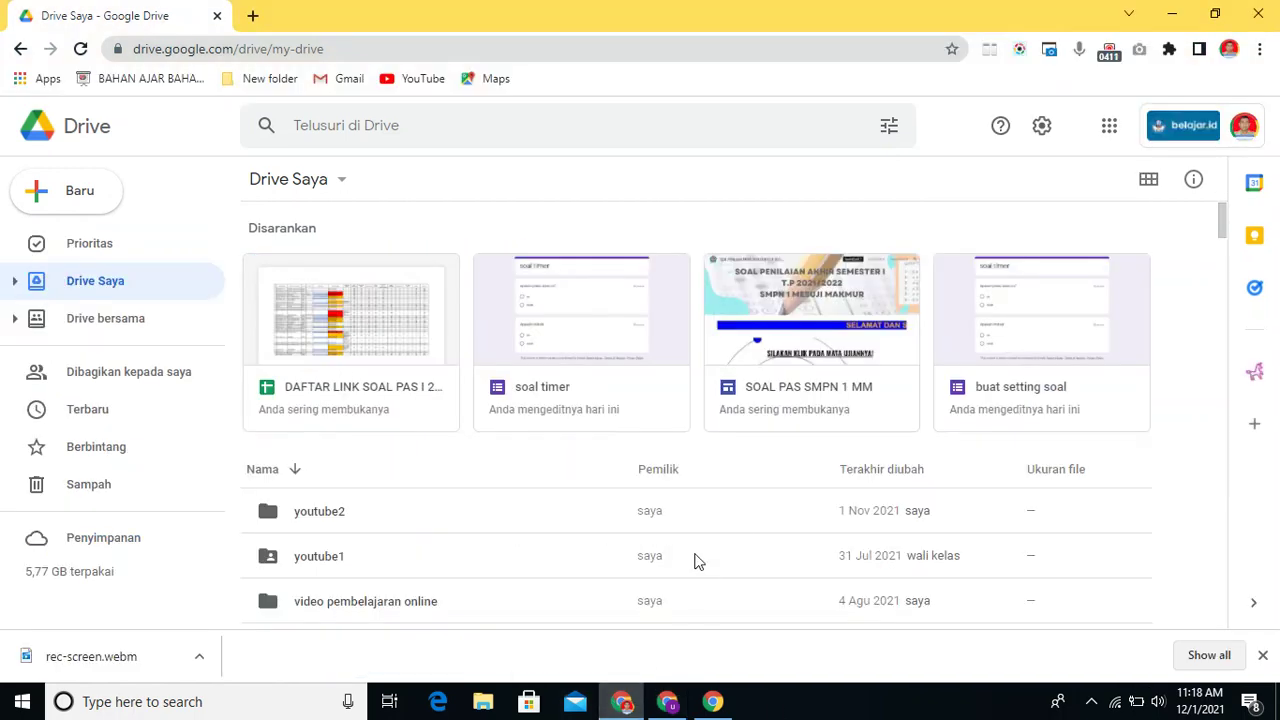
left_click(135, 373)
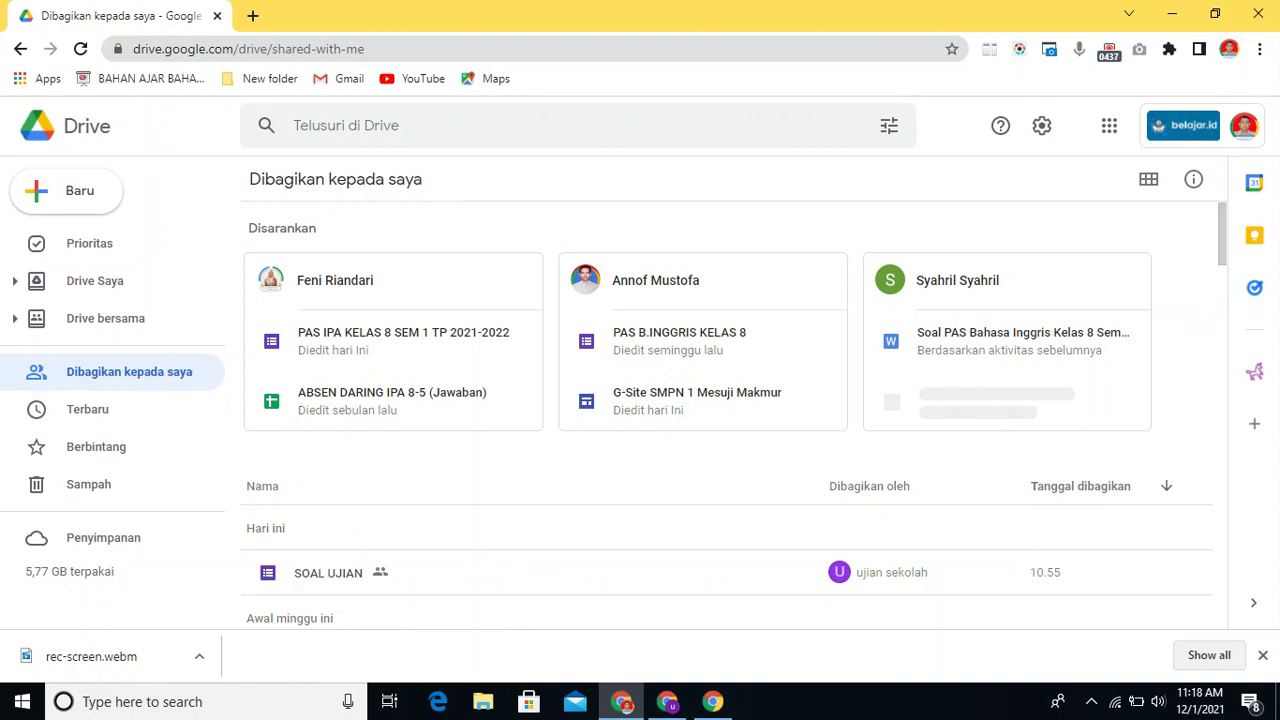
left_click(667, 701)
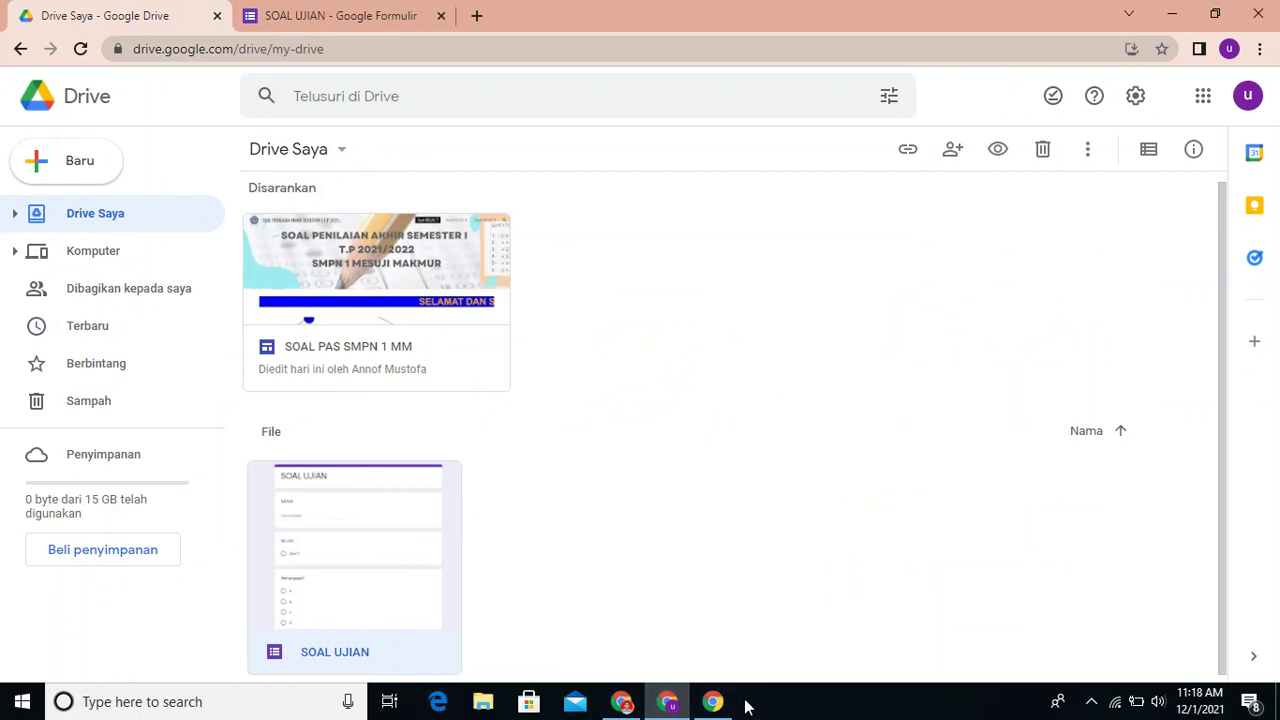
left_click(621, 701)
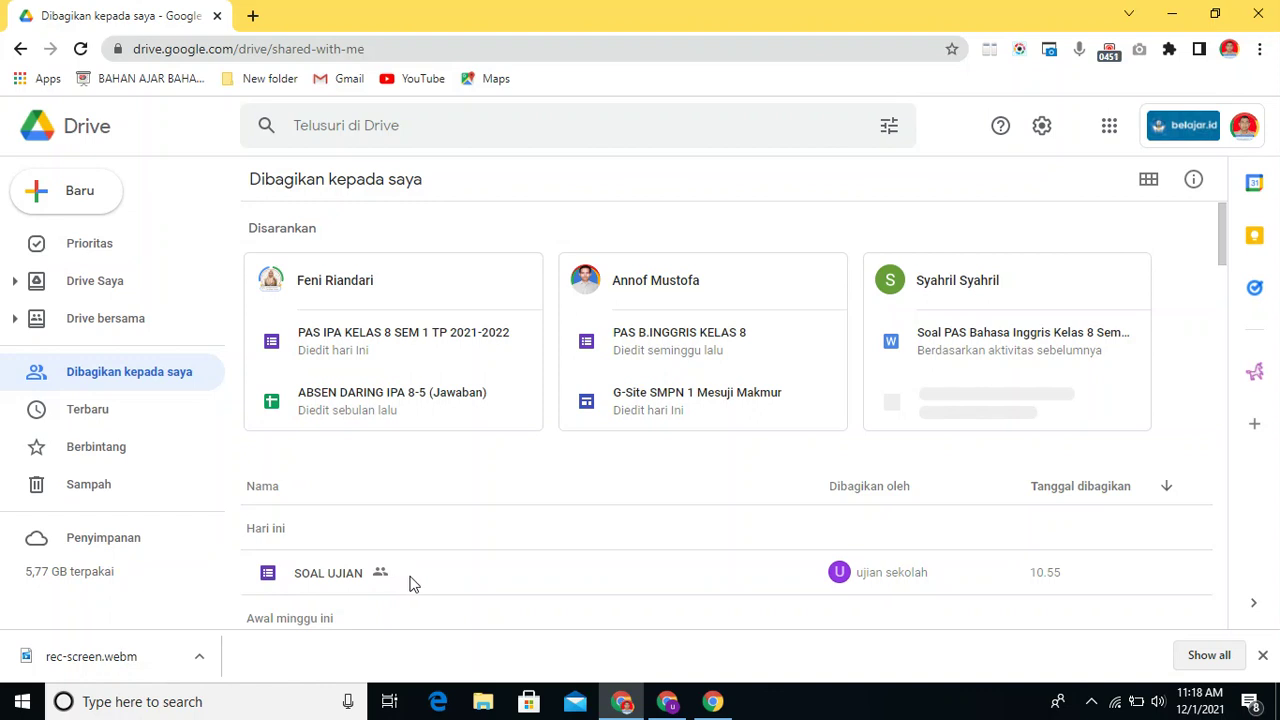
left_click(902, 577)
right_click(899, 577)
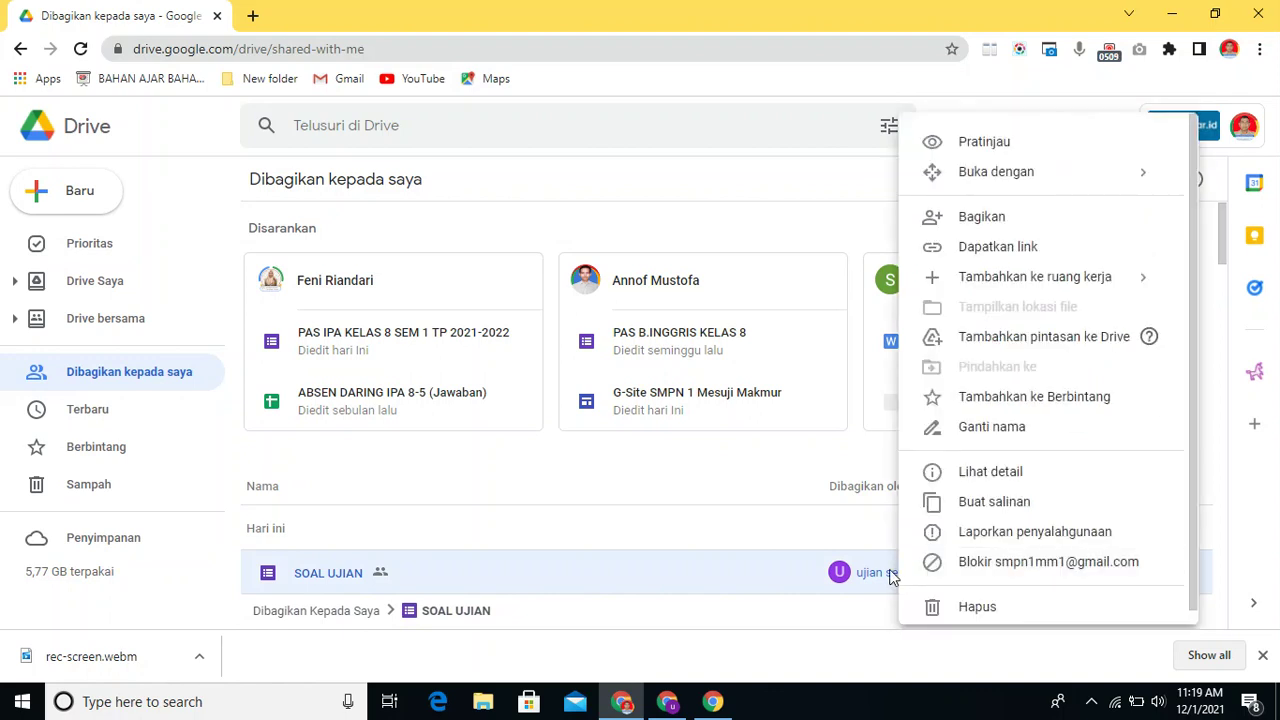
left_click(875, 578)
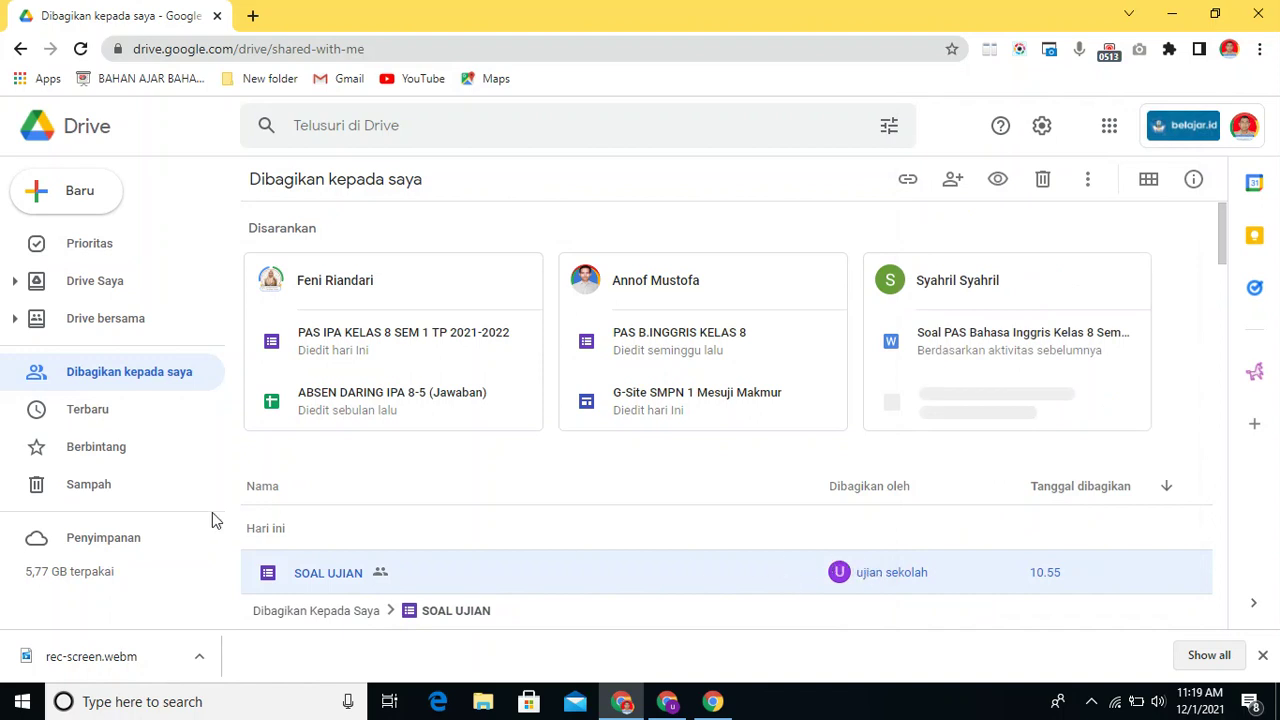
Step: Open the shared SOAL UJIAN form, look through its questions and additional form options, and close it again
double_click(366, 575)
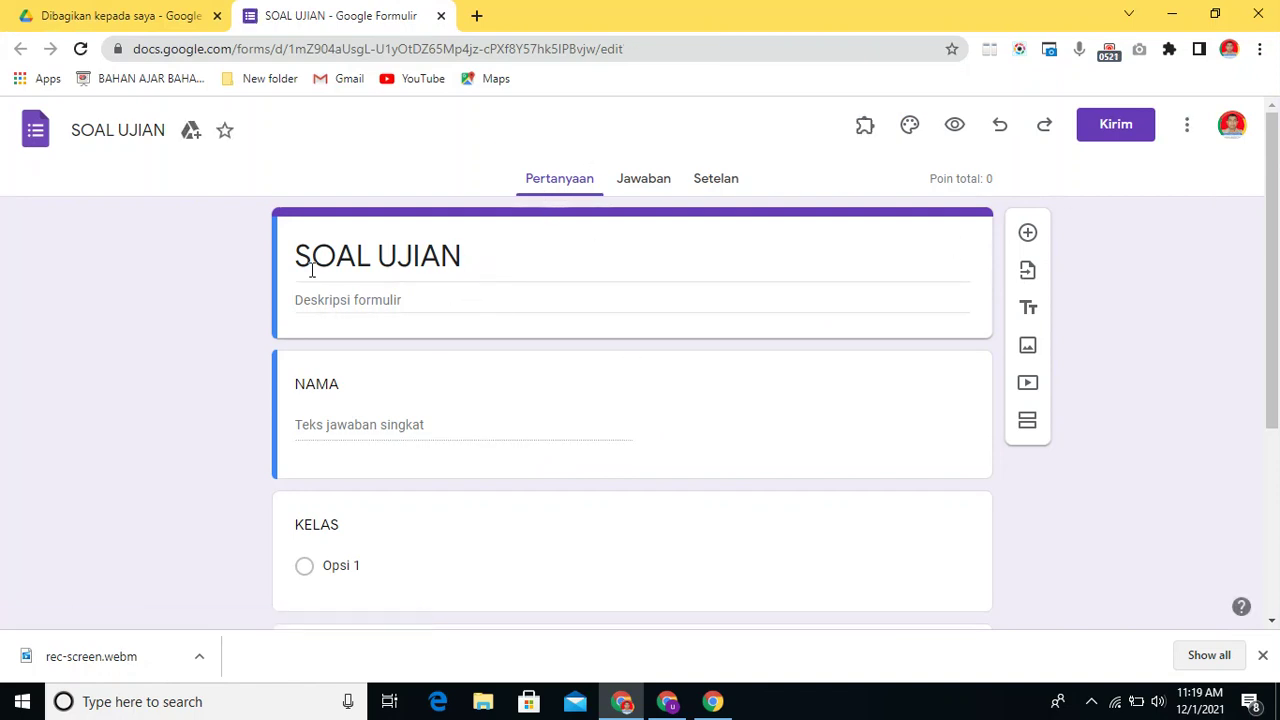
left_click(401, 386)
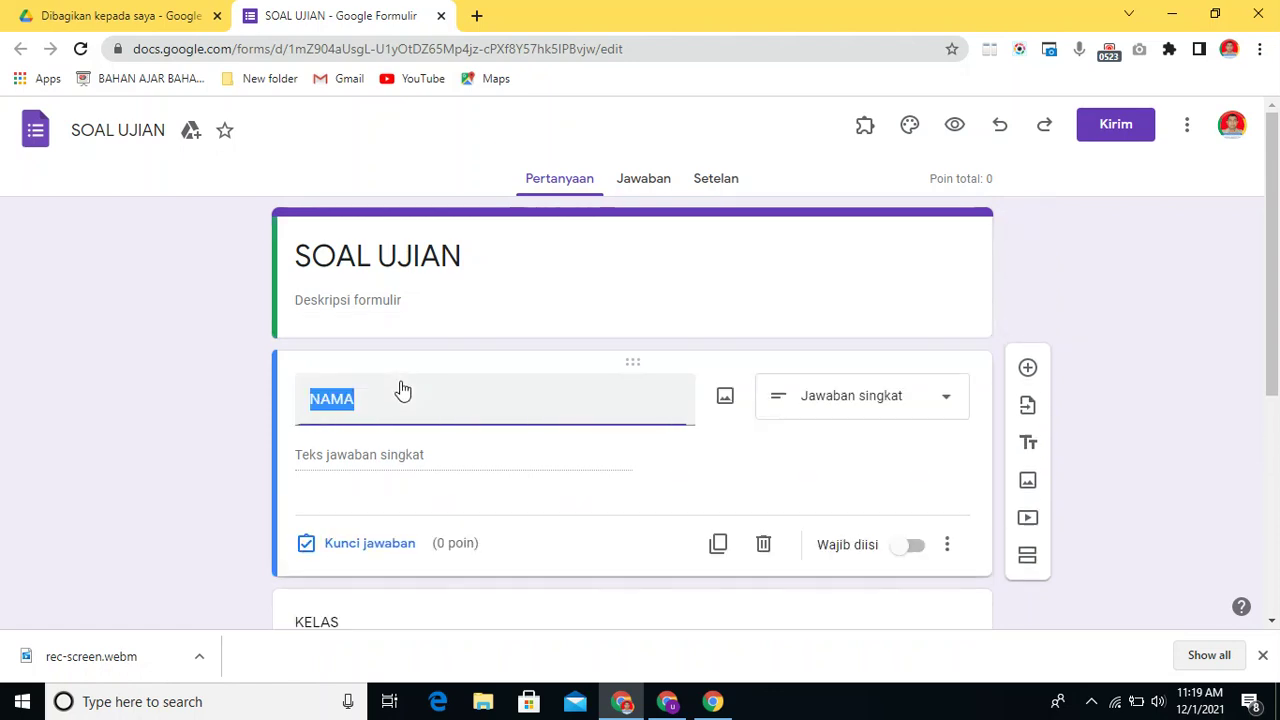
scroll(1258, 474, "down", 2)
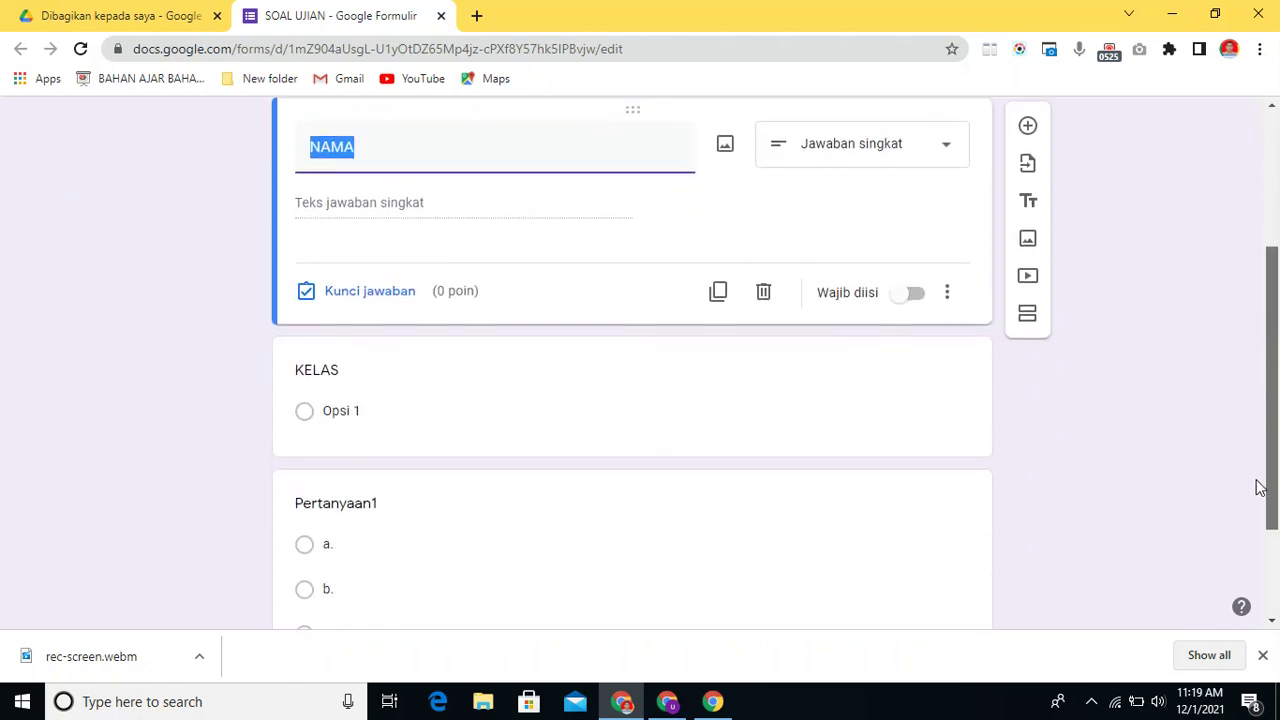
scroll(1258, 478, "down", 1)
scroll(1190, 380, "up", 3)
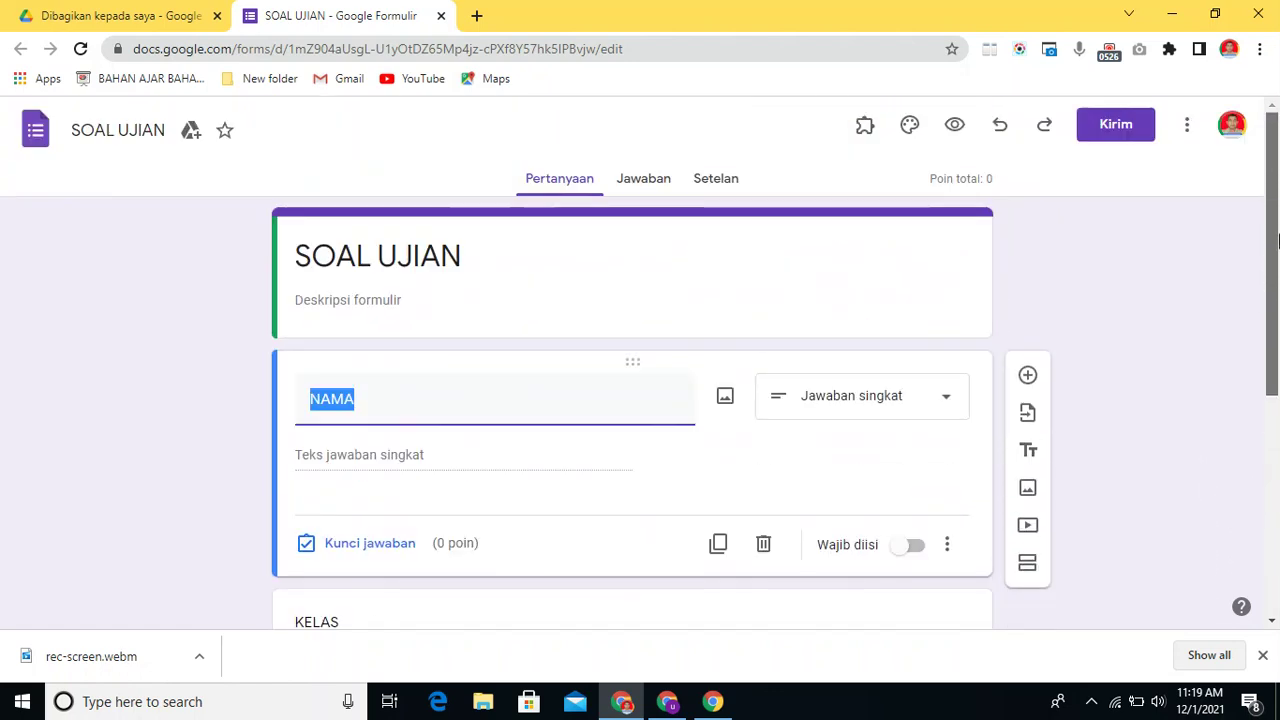
left_click(1121, 270)
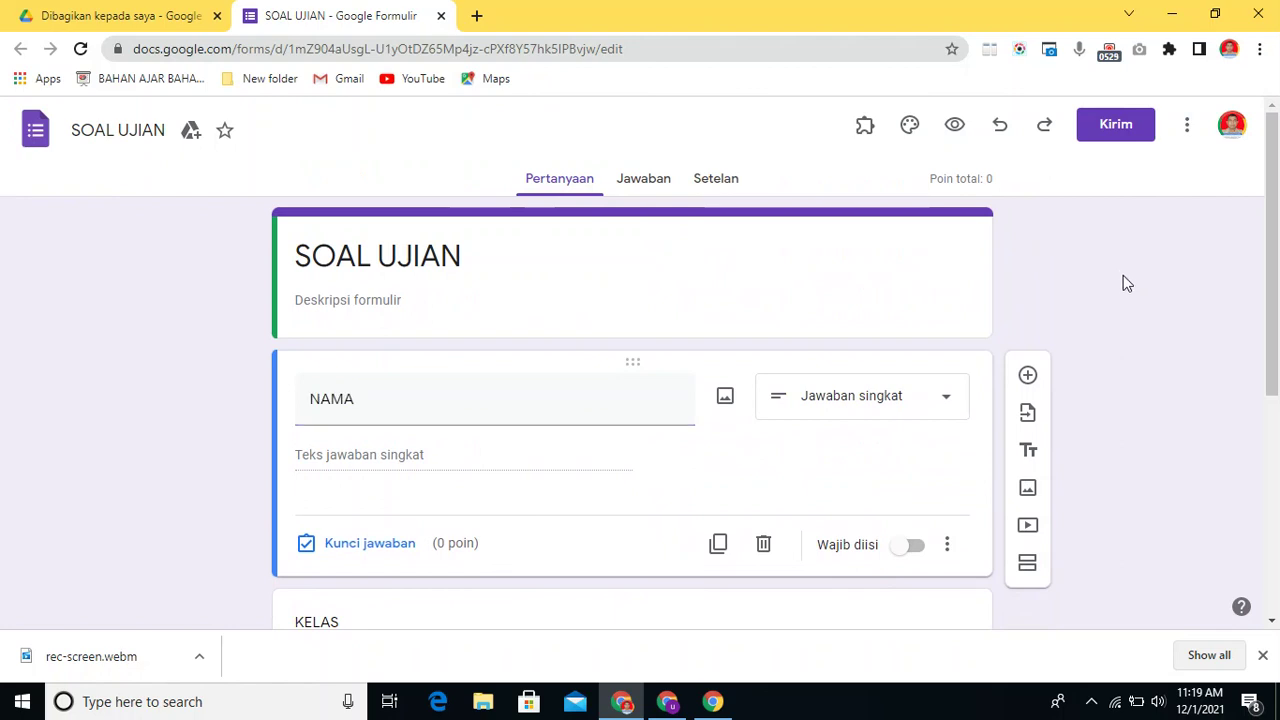
left_click_drag(1276, 250, 1276, 190)
left_click_drag(1266, 263, 1270, 212)
left_click(1188, 133)
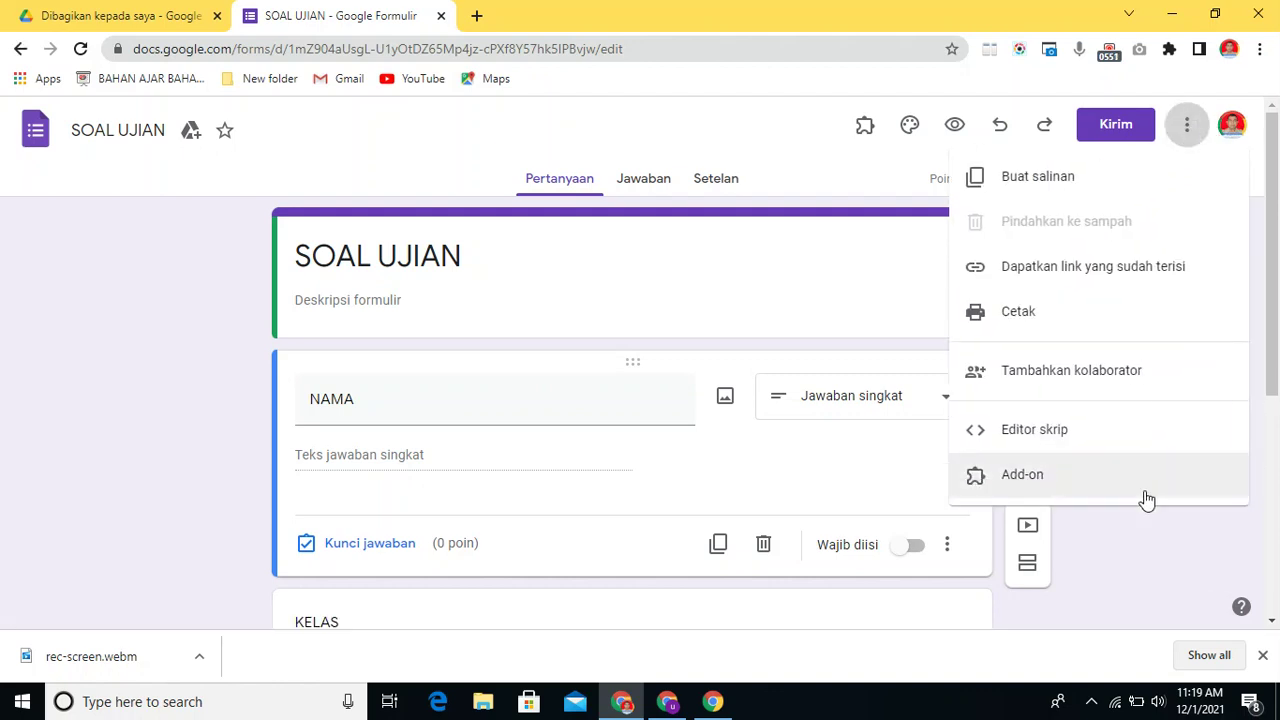
left_click(1135, 546)
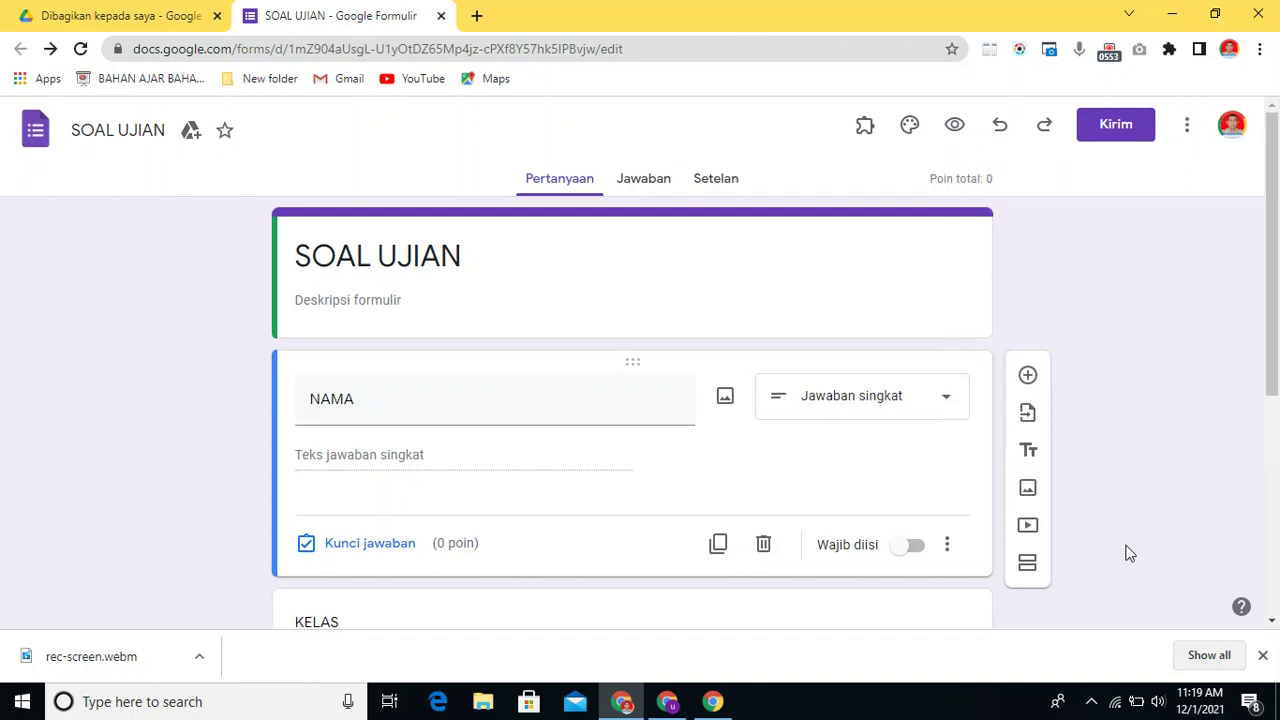
left_click(198, 14)
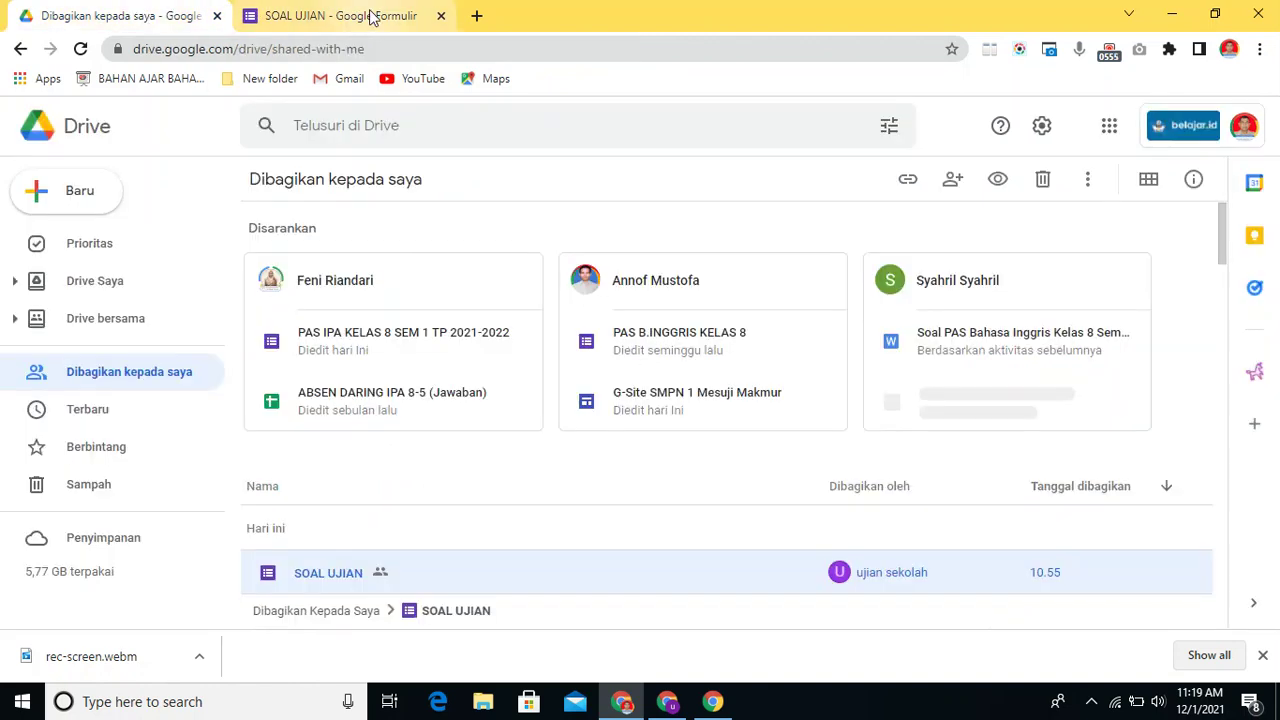
left_click(439, 16)
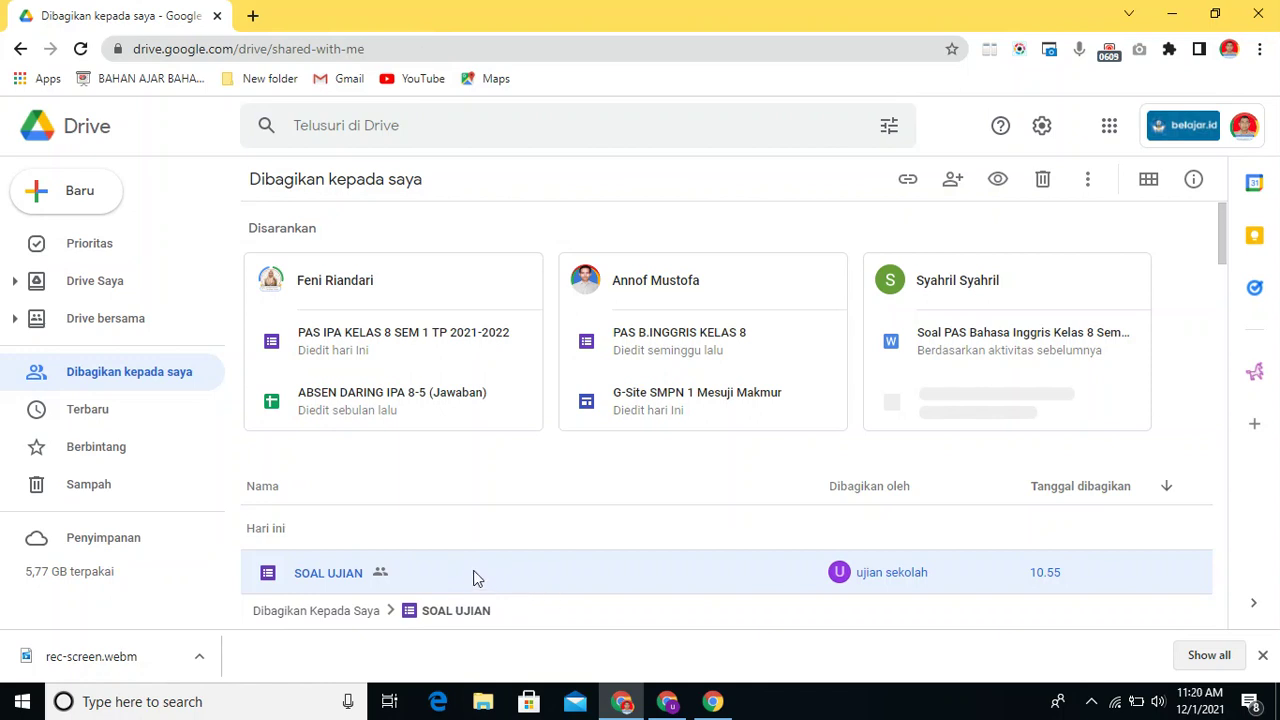
Step: Look at the list of shared drives and check which file actions are available for the shared SOAL UJIAN form
left_click(120, 319)
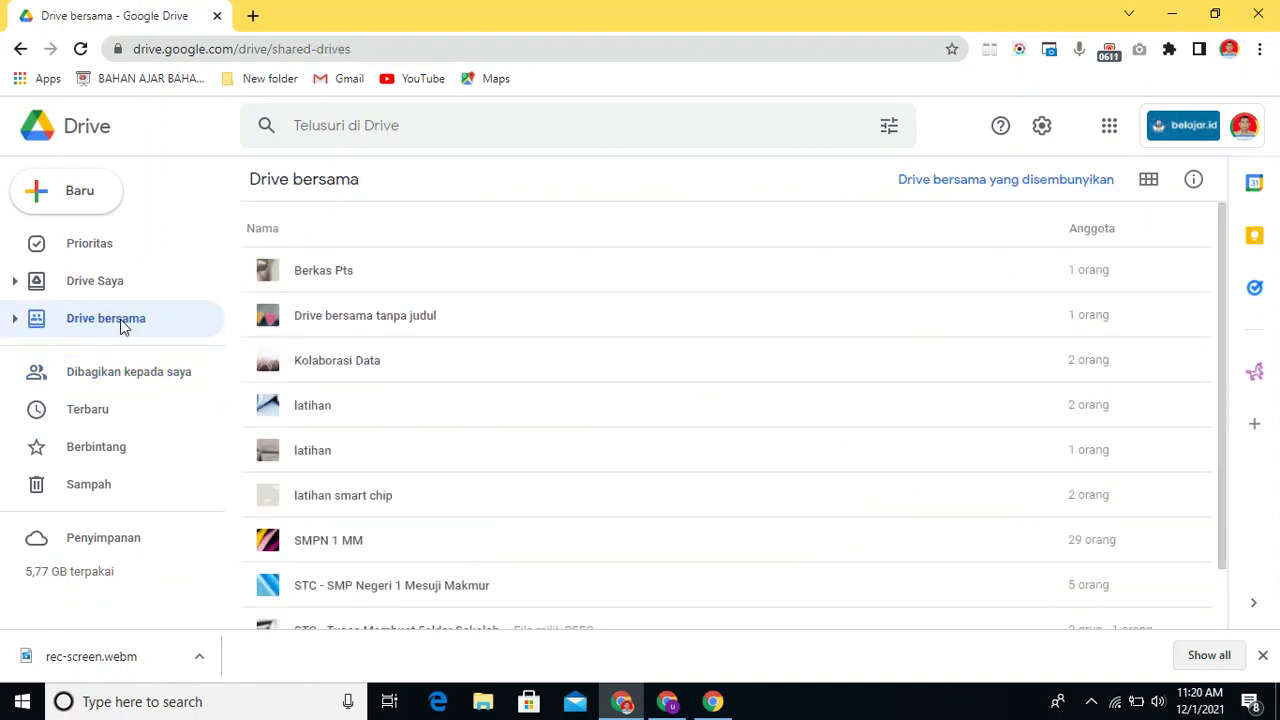
left_click(105, 372)
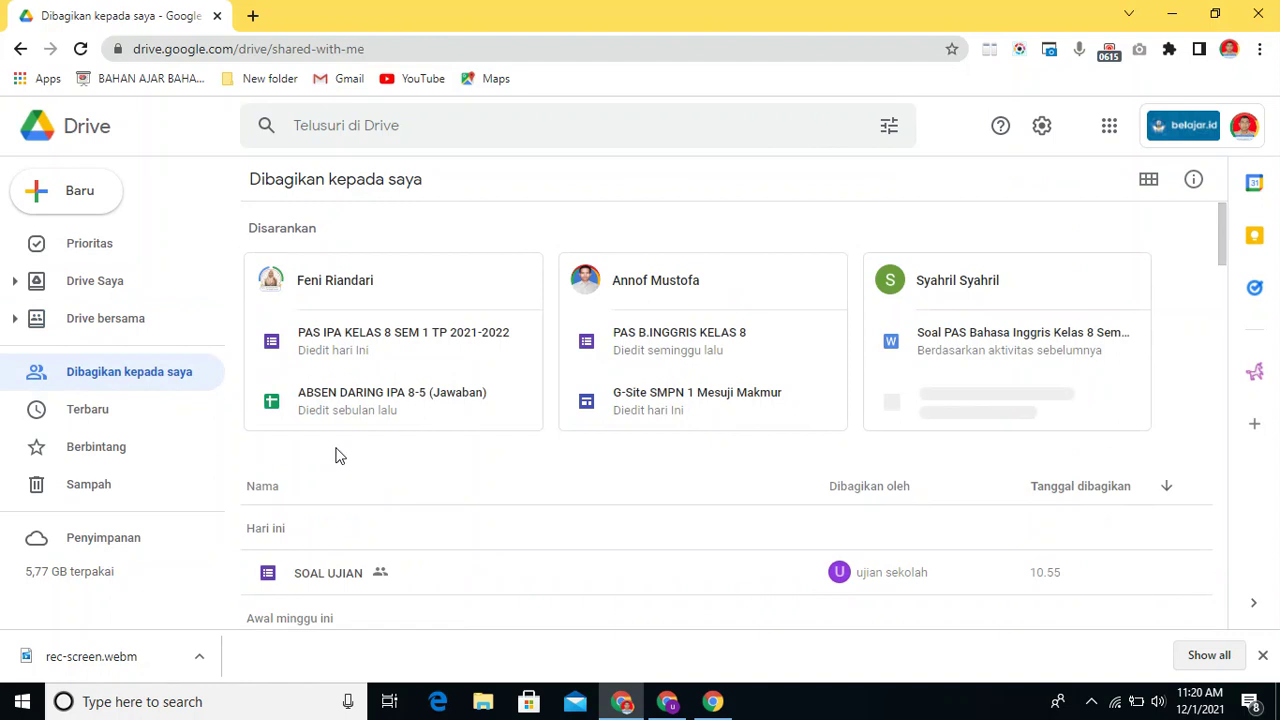
left_click(383, 578)
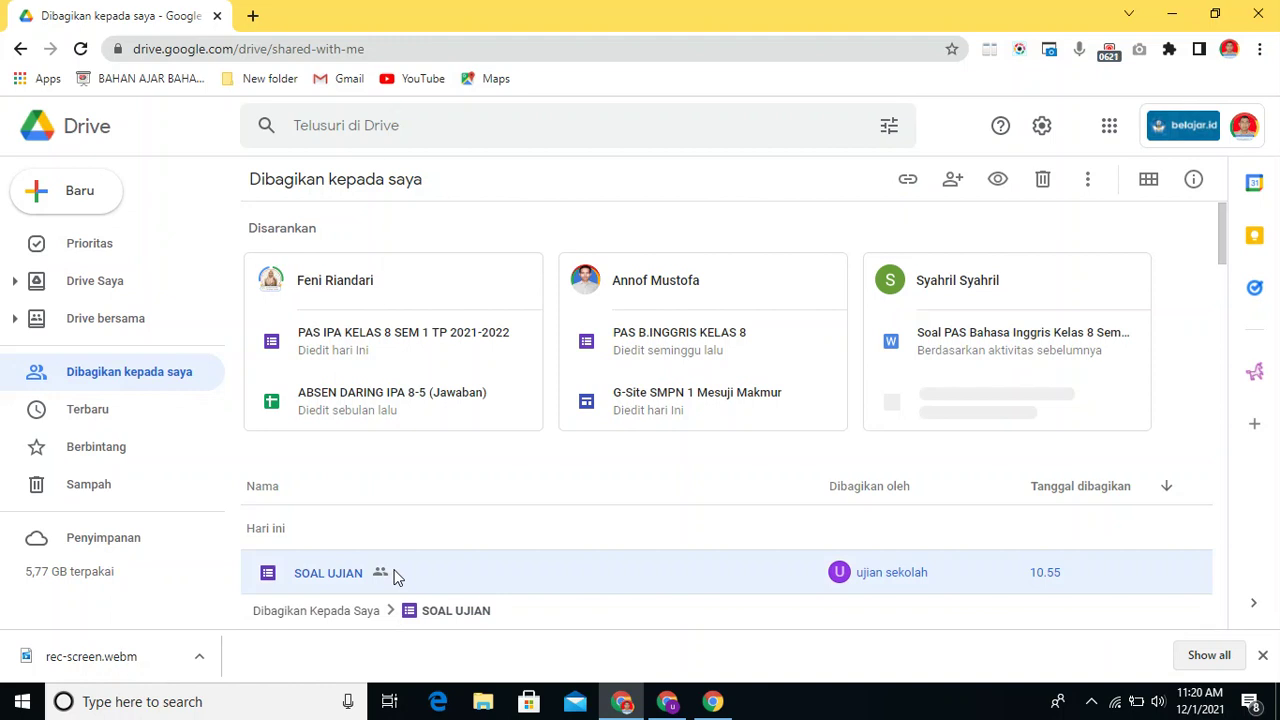
right_click(396, 578)
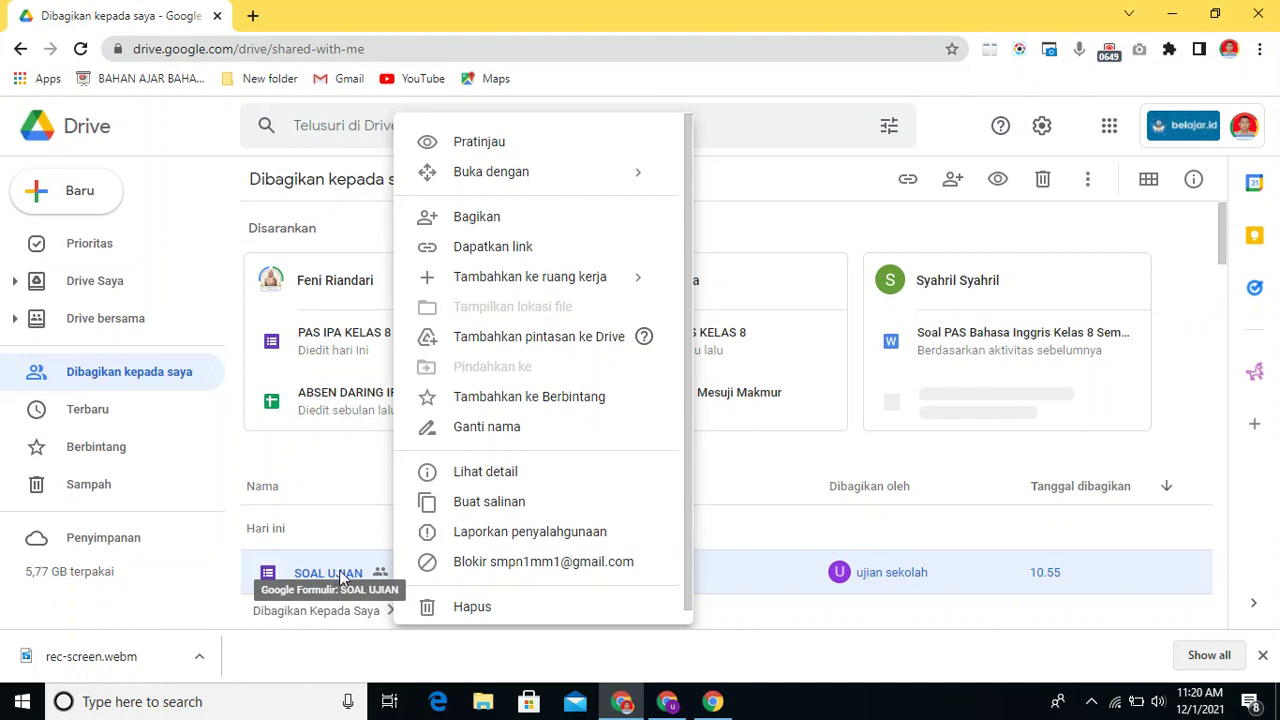
left_click(745, 528)
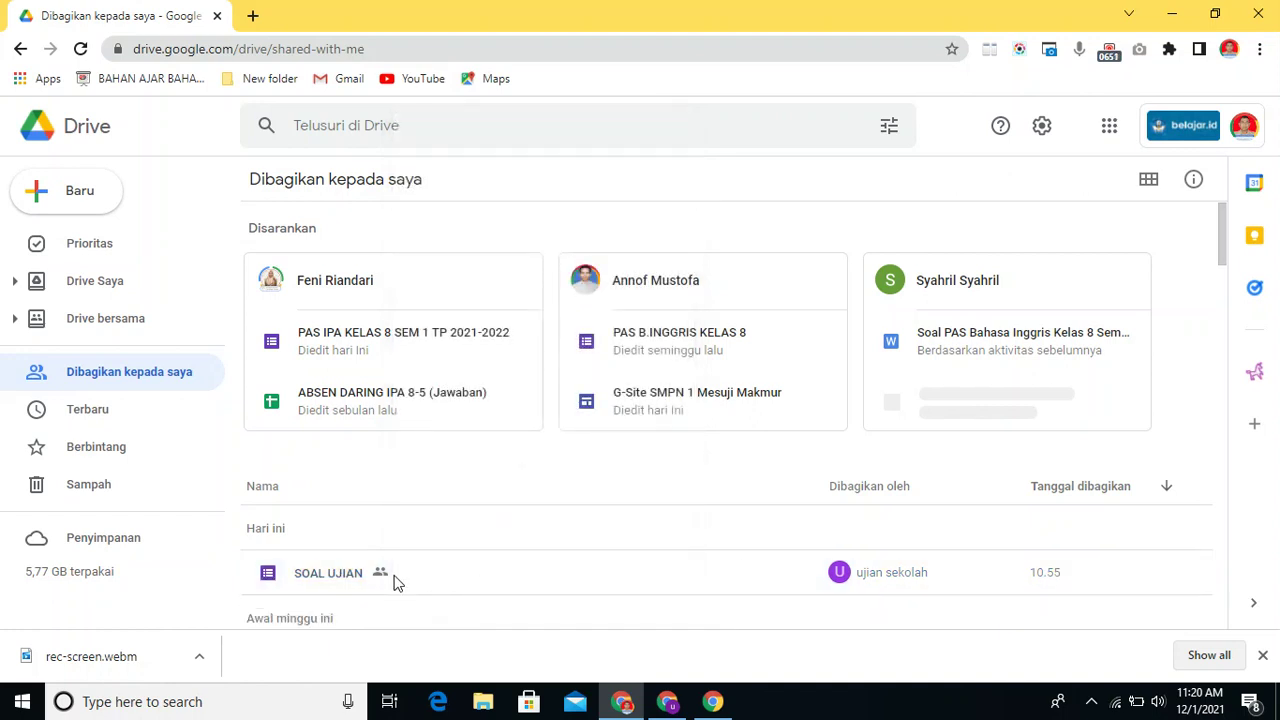
Step: Make a copy of the shared SOAL UJIAN form and locate Salinan SOAL UJIAN among the recent files
left_click(393, 578)
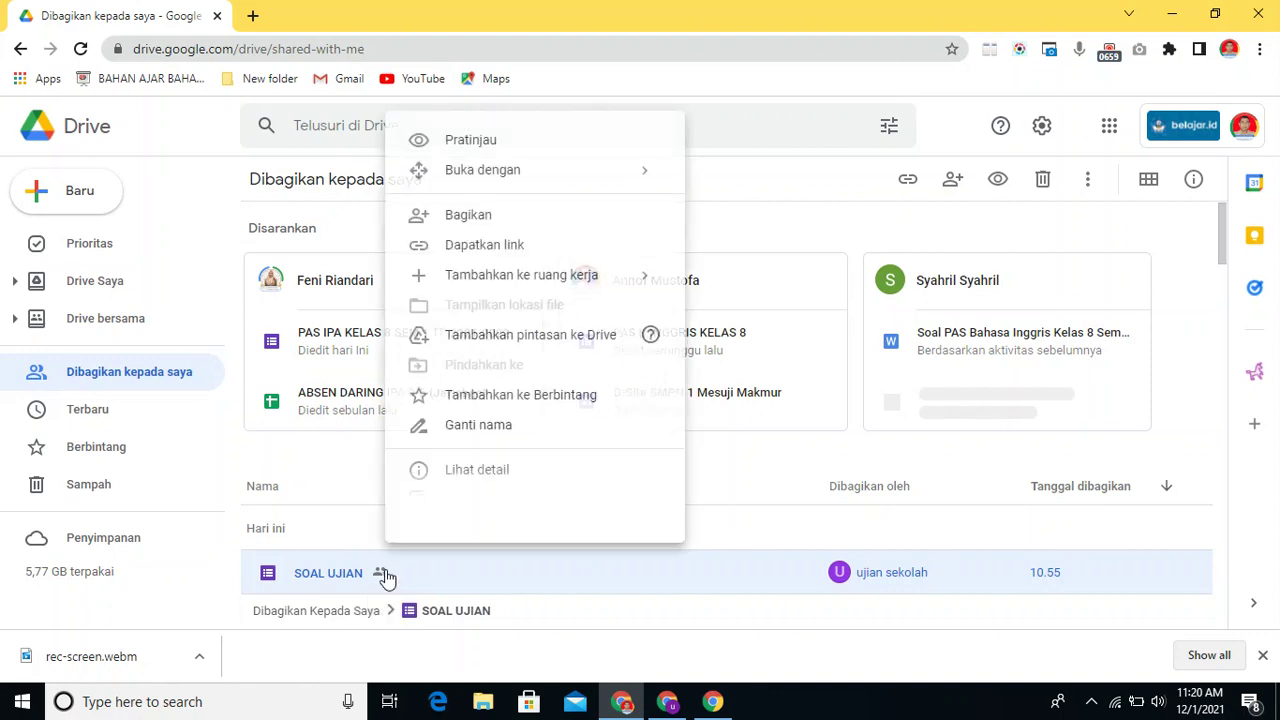
right_click(385, 569)
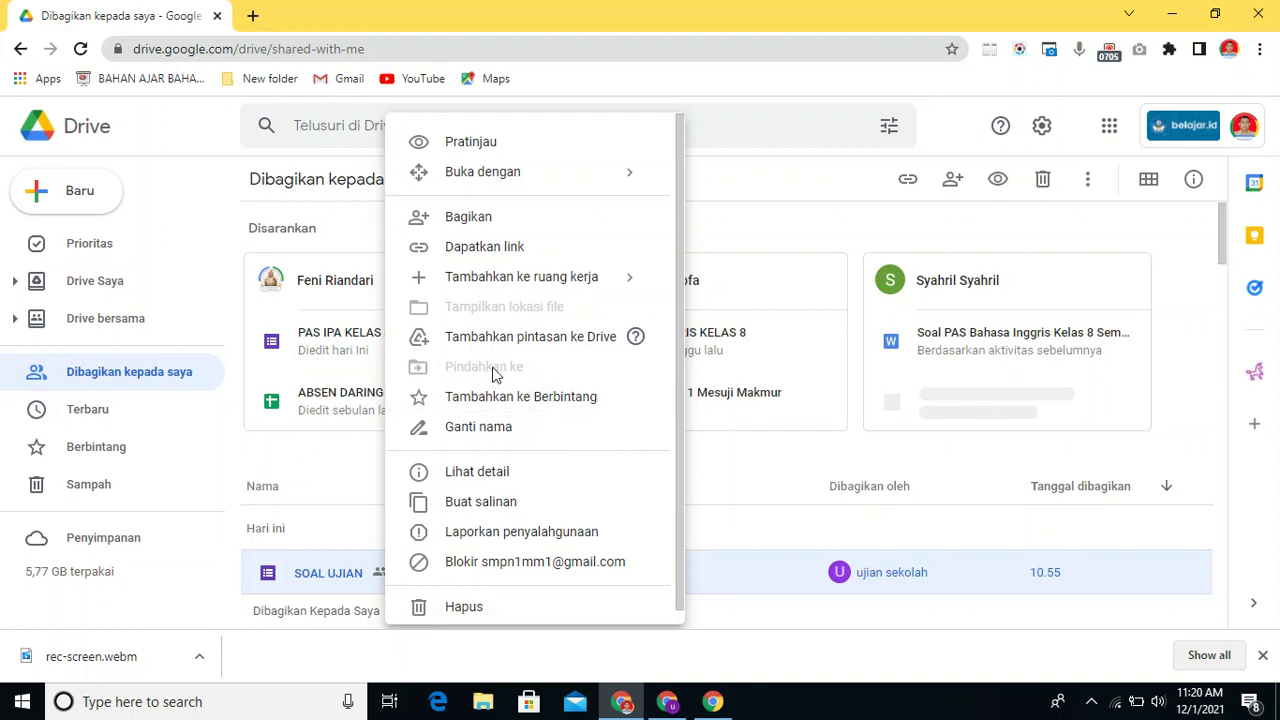
left_click(474, 508)
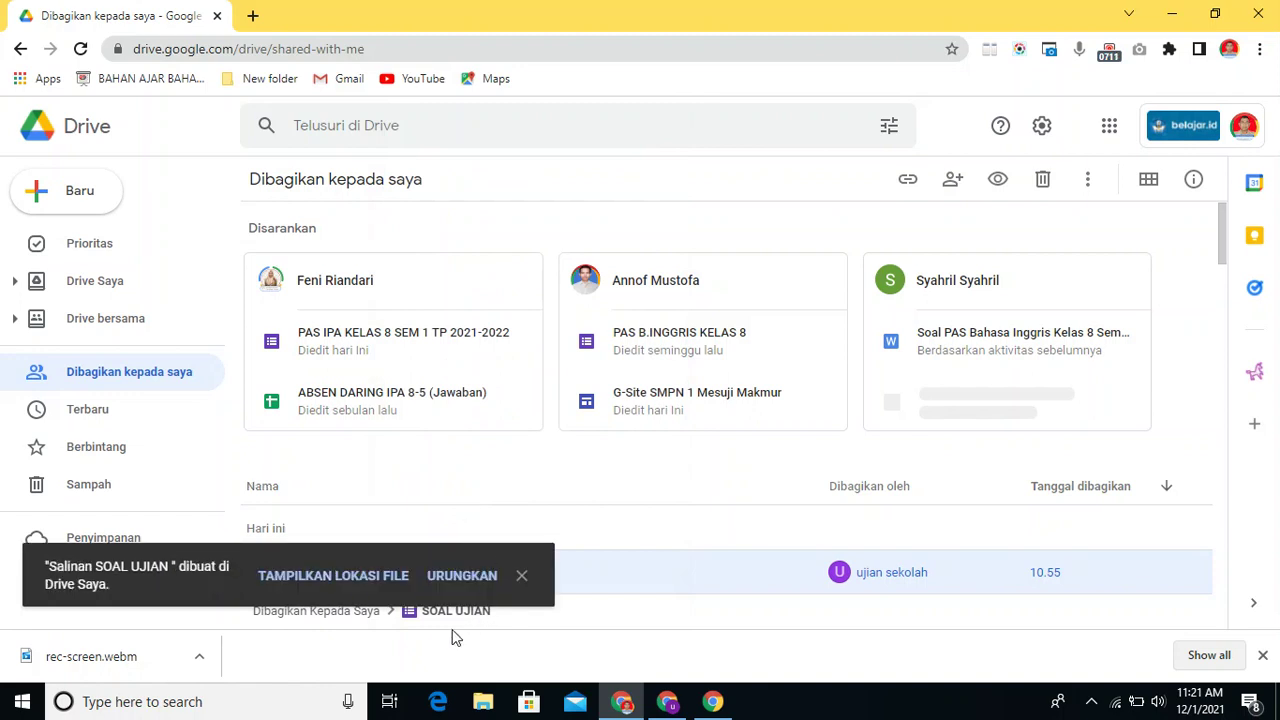
left_click(355, 580)
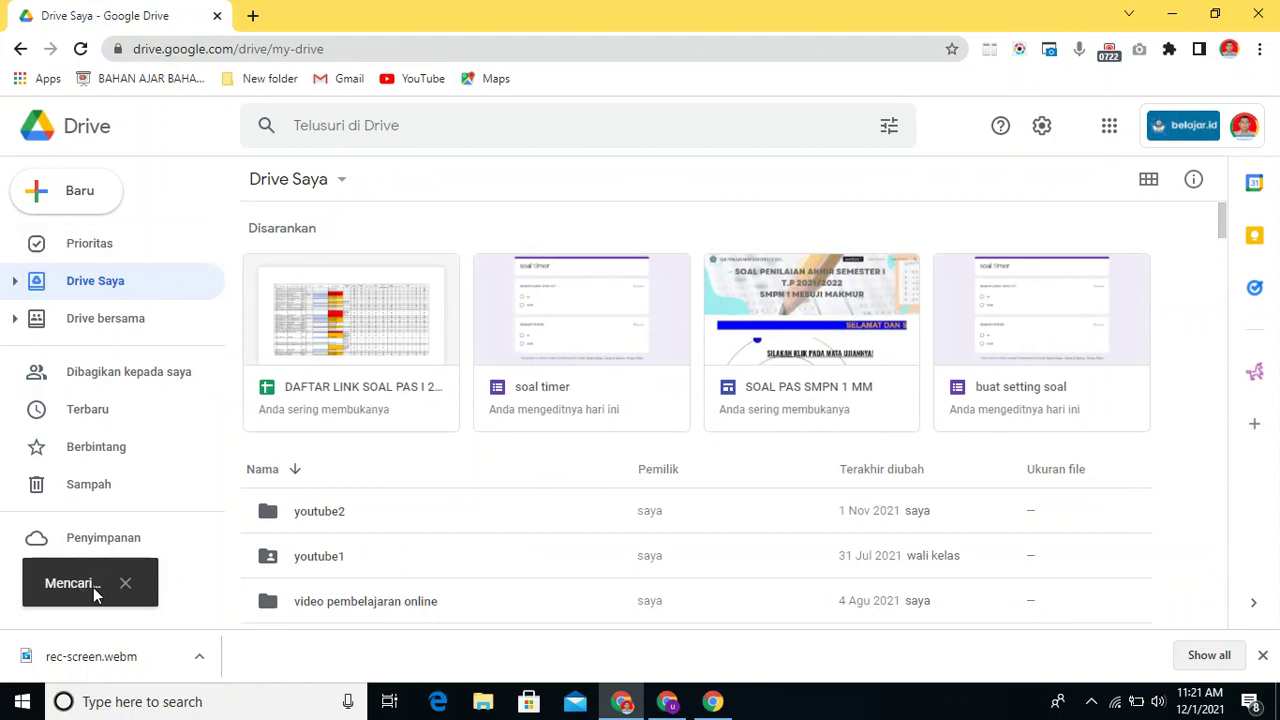
left_click(125, 583)
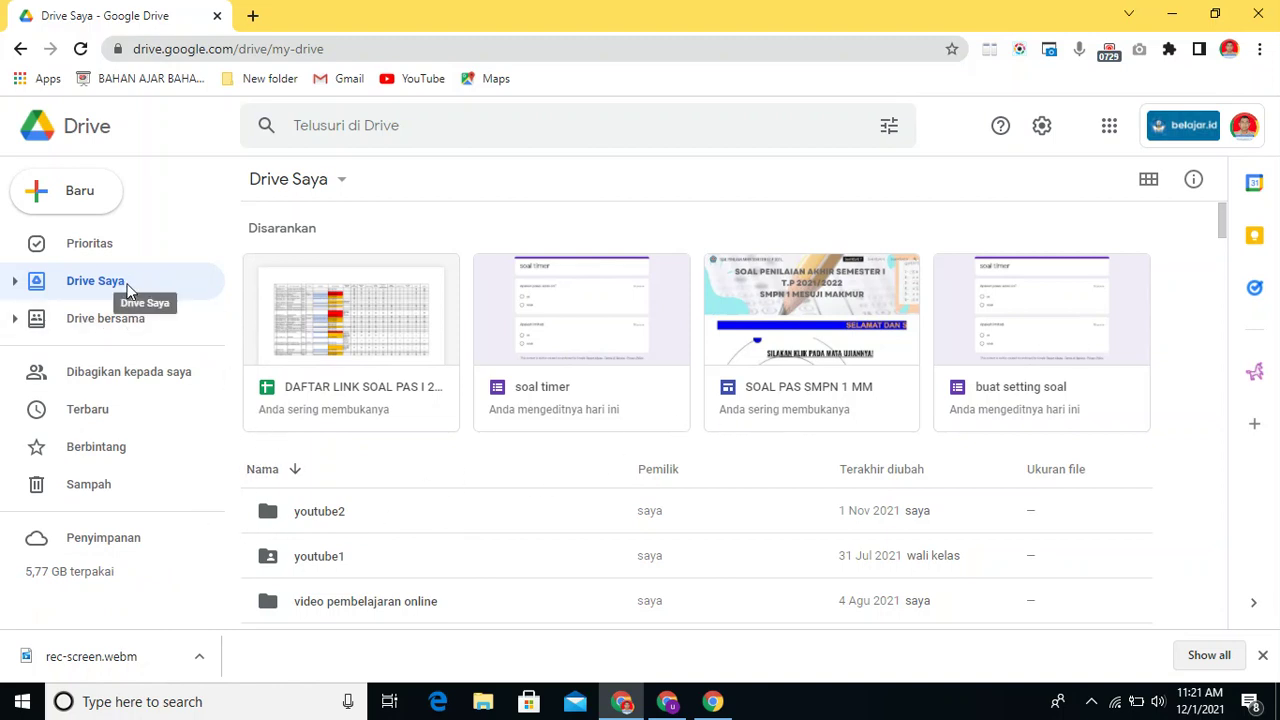
left_click(92, 411)
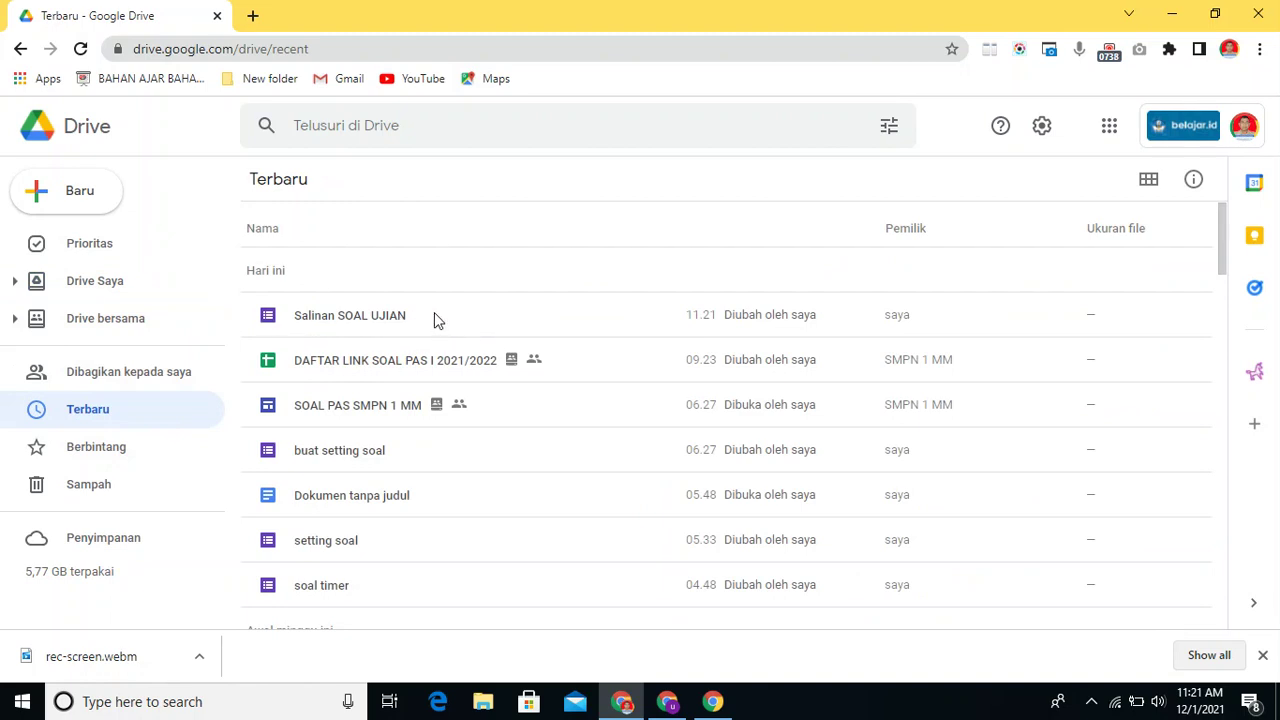
left_click(434, 316)
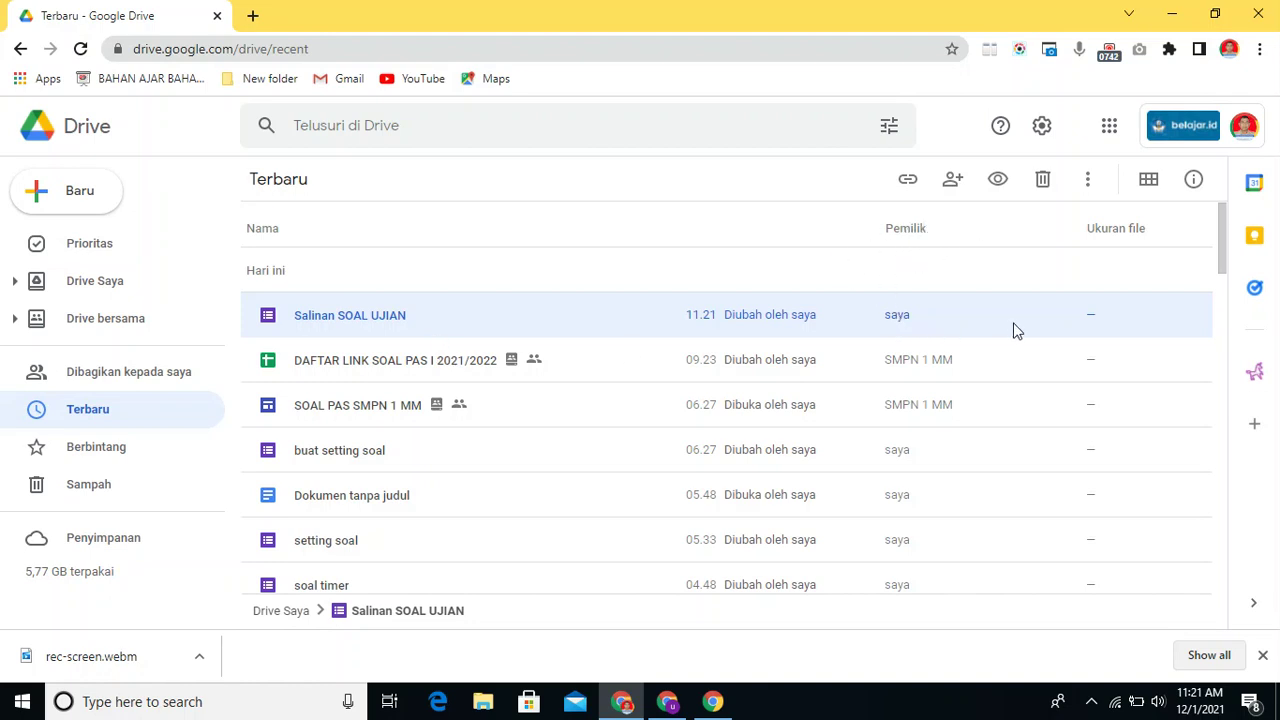
Step: Look through the shared-with-me files, My Drive, the recent files and the shared drives to compare the storage locations
left_click(123, 371)
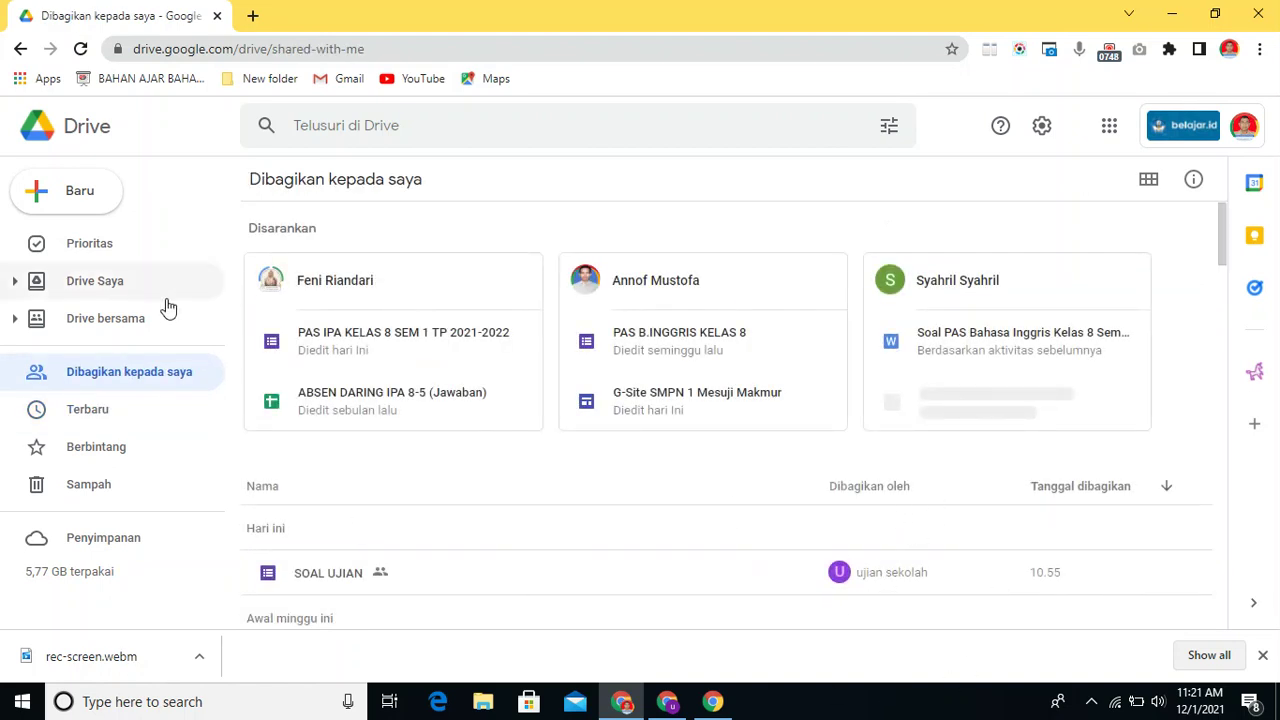
left_click(137, 288)
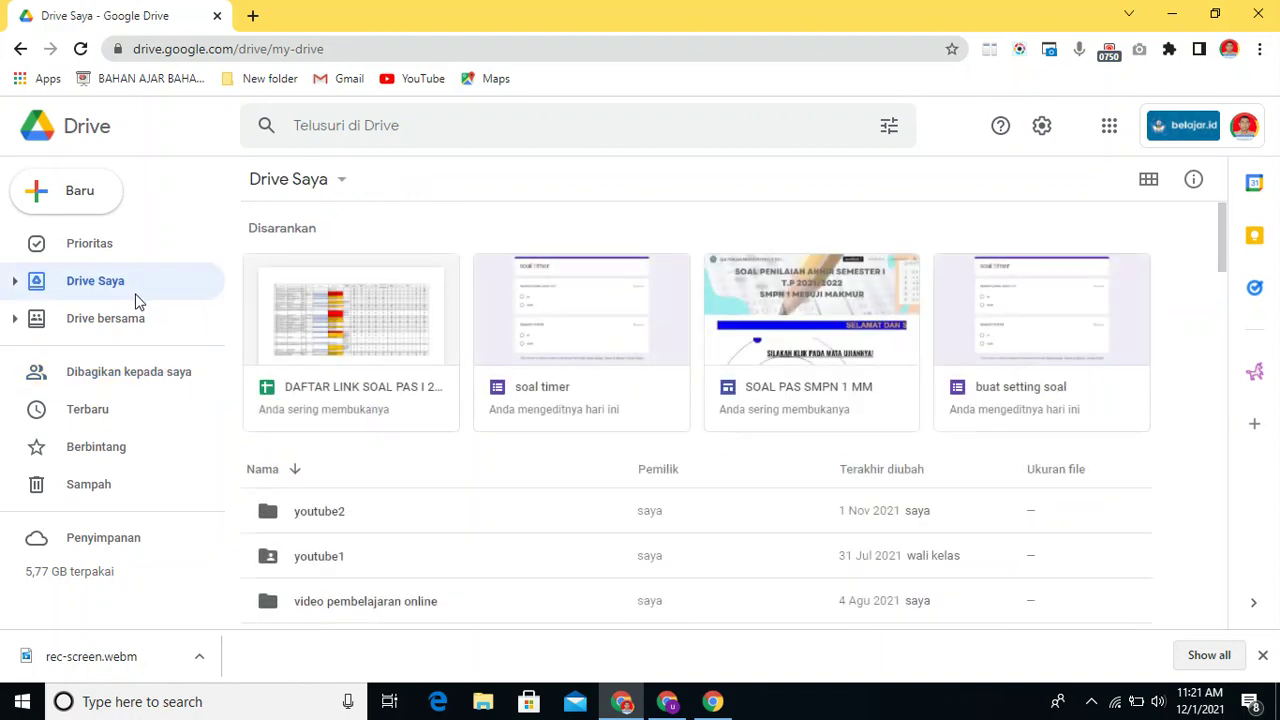
left_click(96, 405)
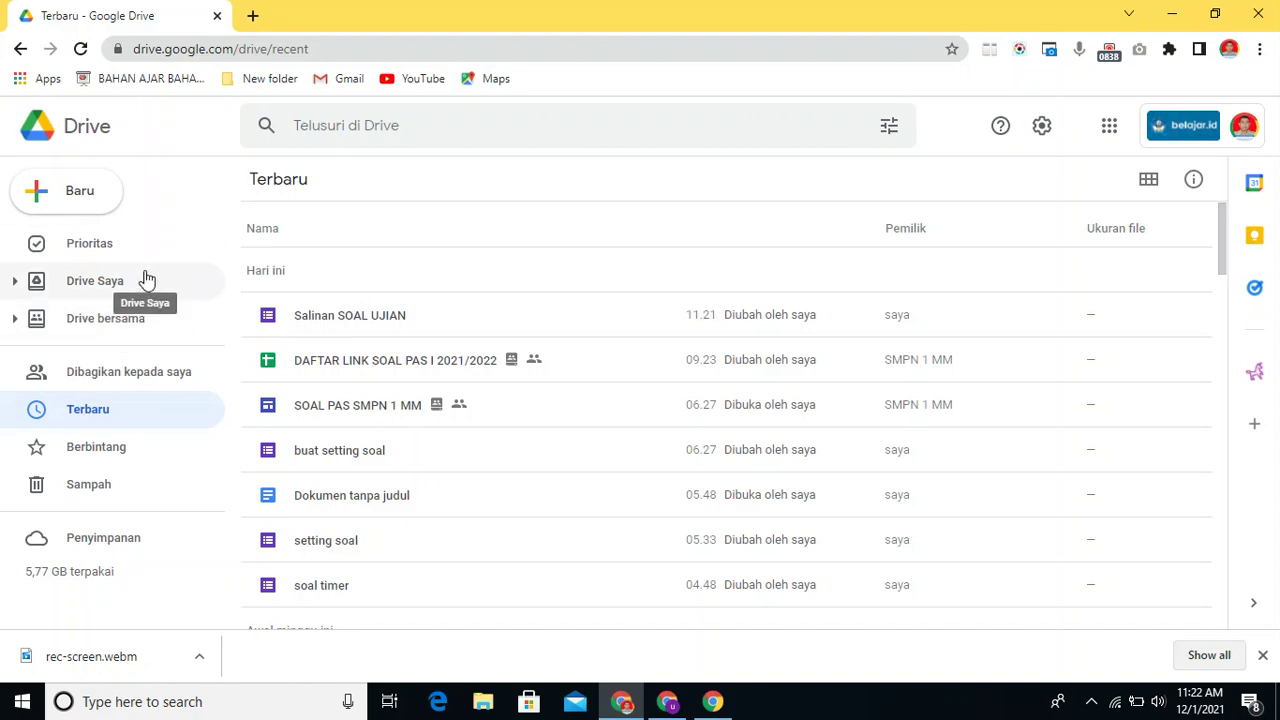
left_click(124, 330)
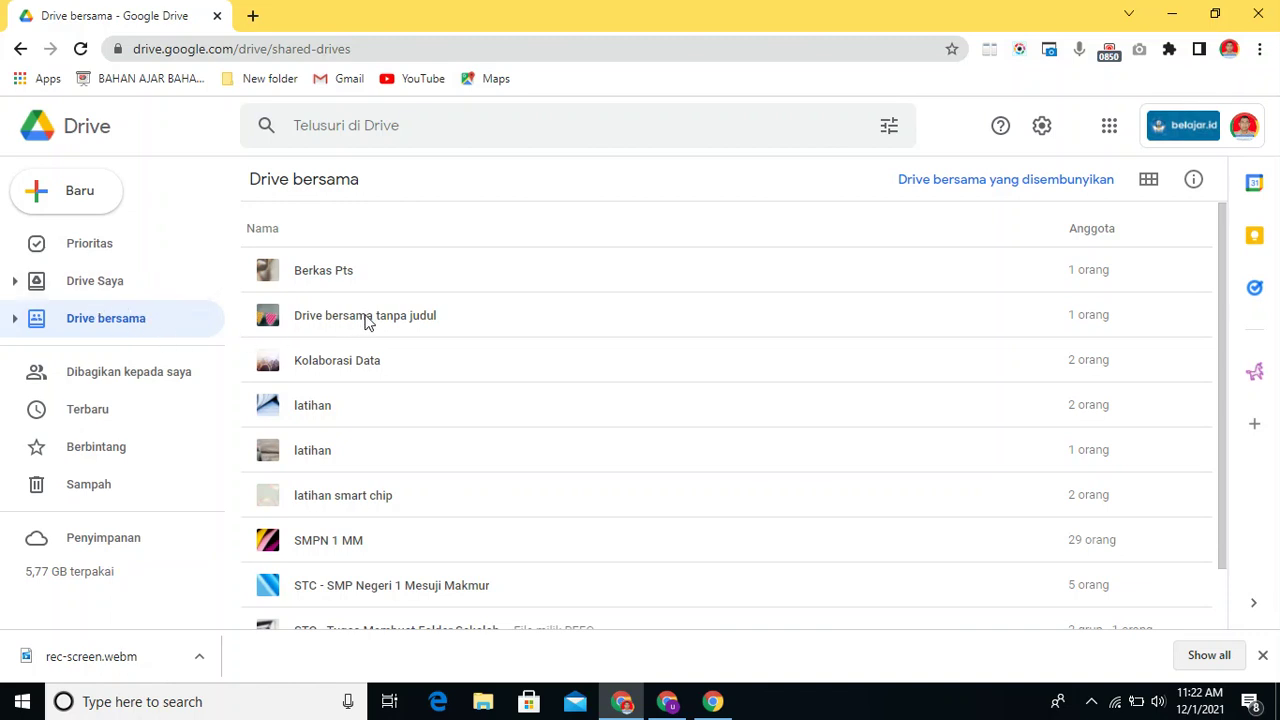
left_click(116, 281)
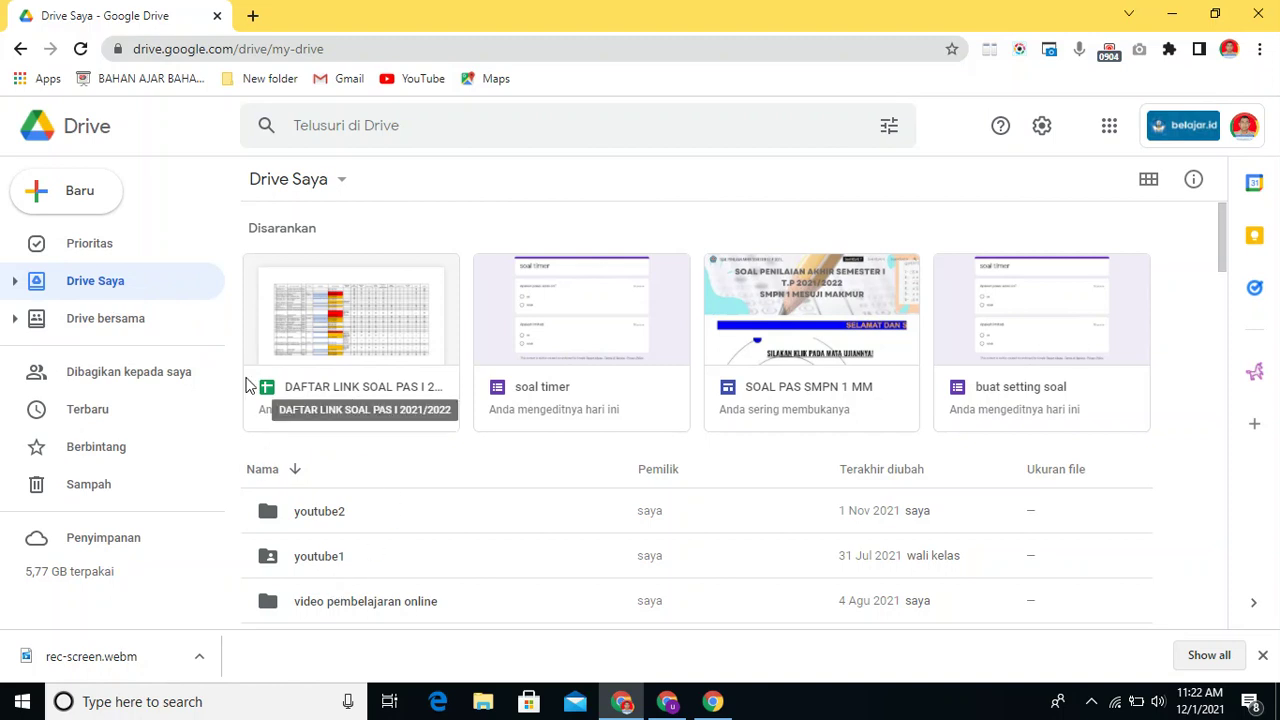
Step: Move Salinan SOAL UJIAN from the recent files into the BANK SOAL PAS 1 2021/2022 folder of the SMPN 1 MM shared drive
left_click(85, 422)
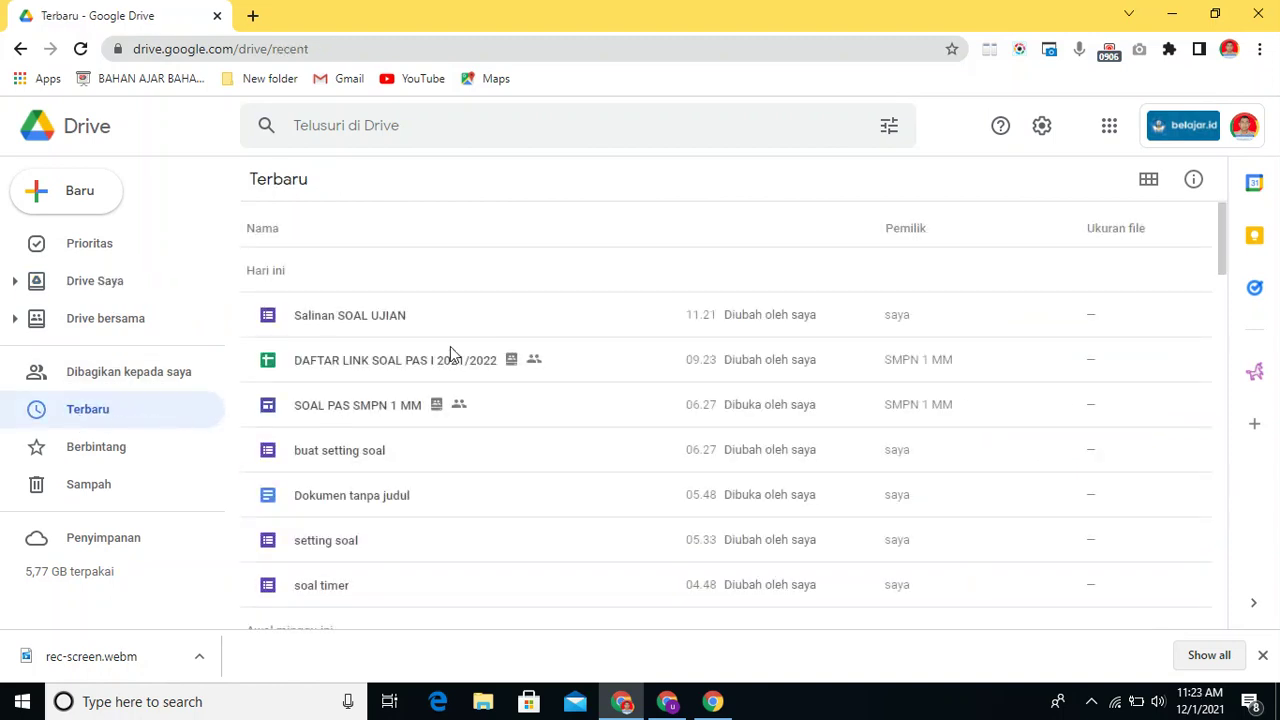
right_click(401, 316)
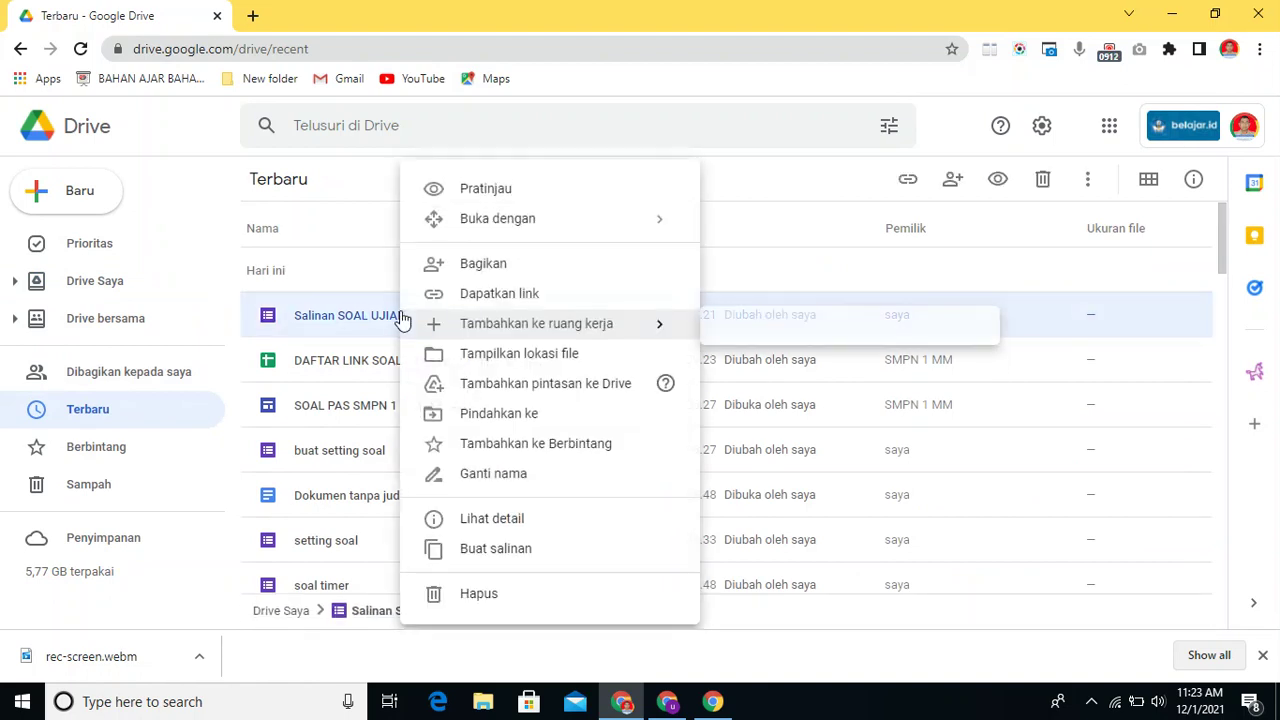
left_click(519, 415)
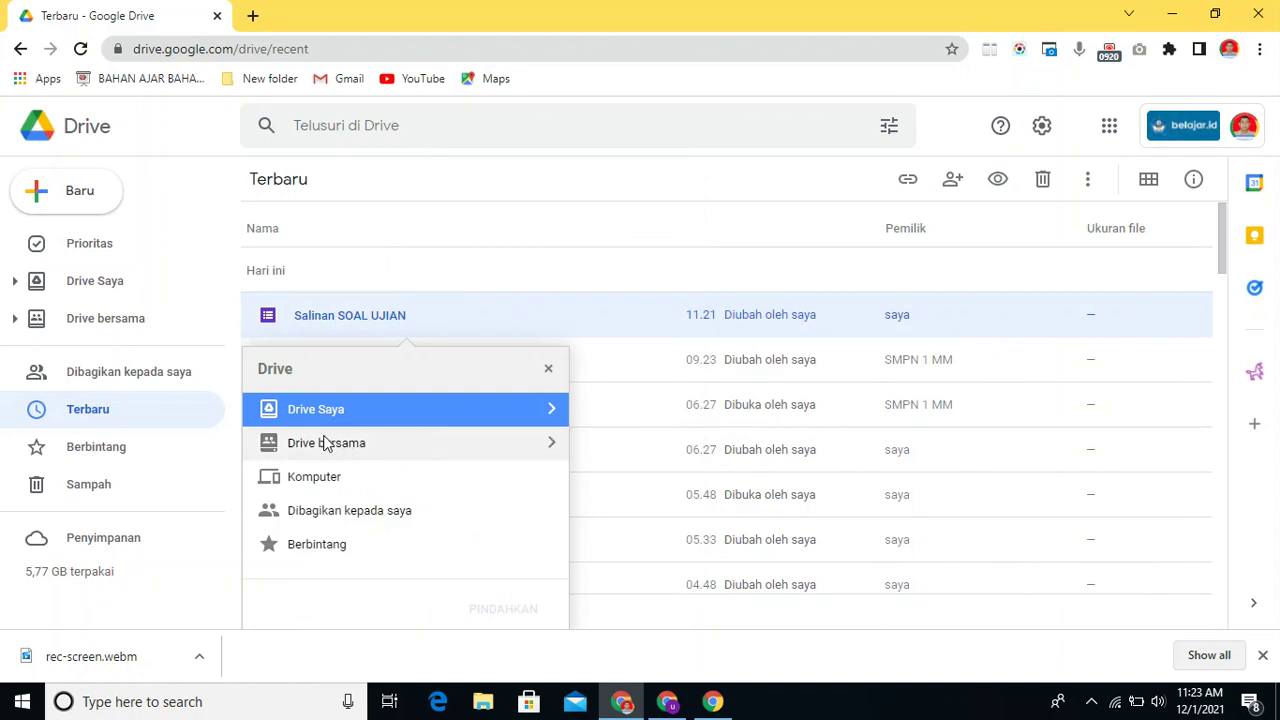
left_click(322, 443)
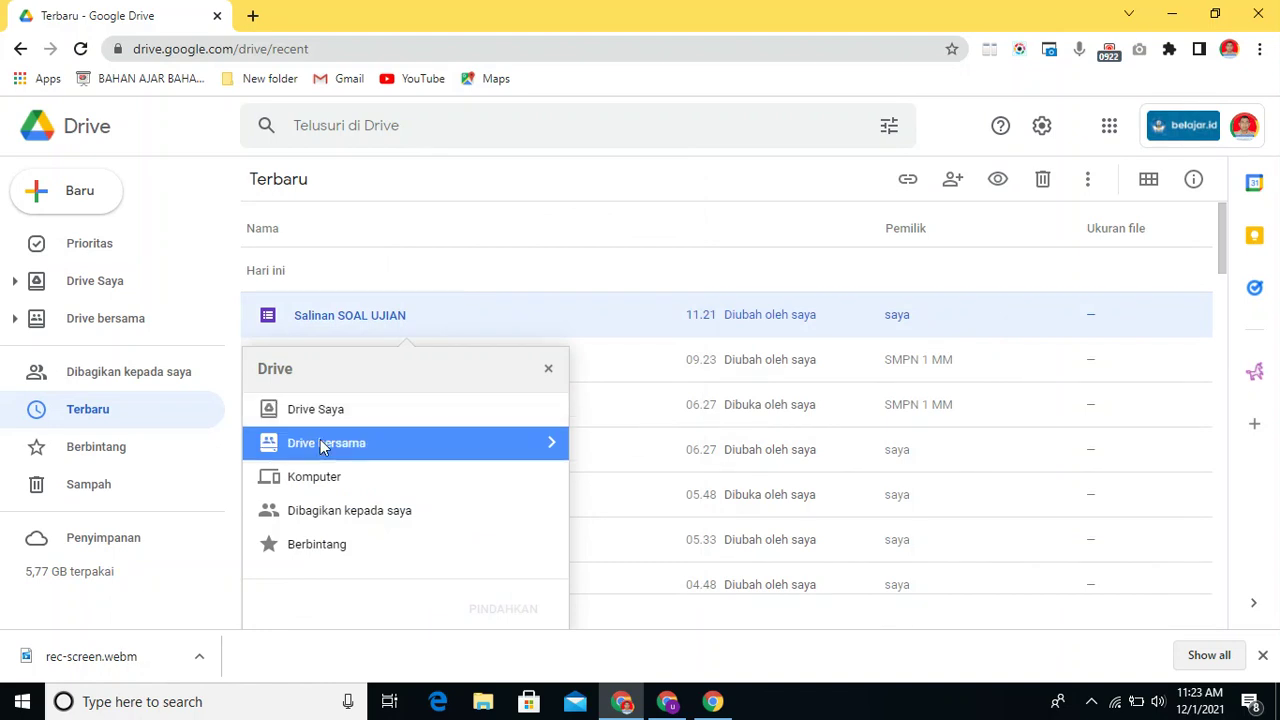
left_click(550, 443)
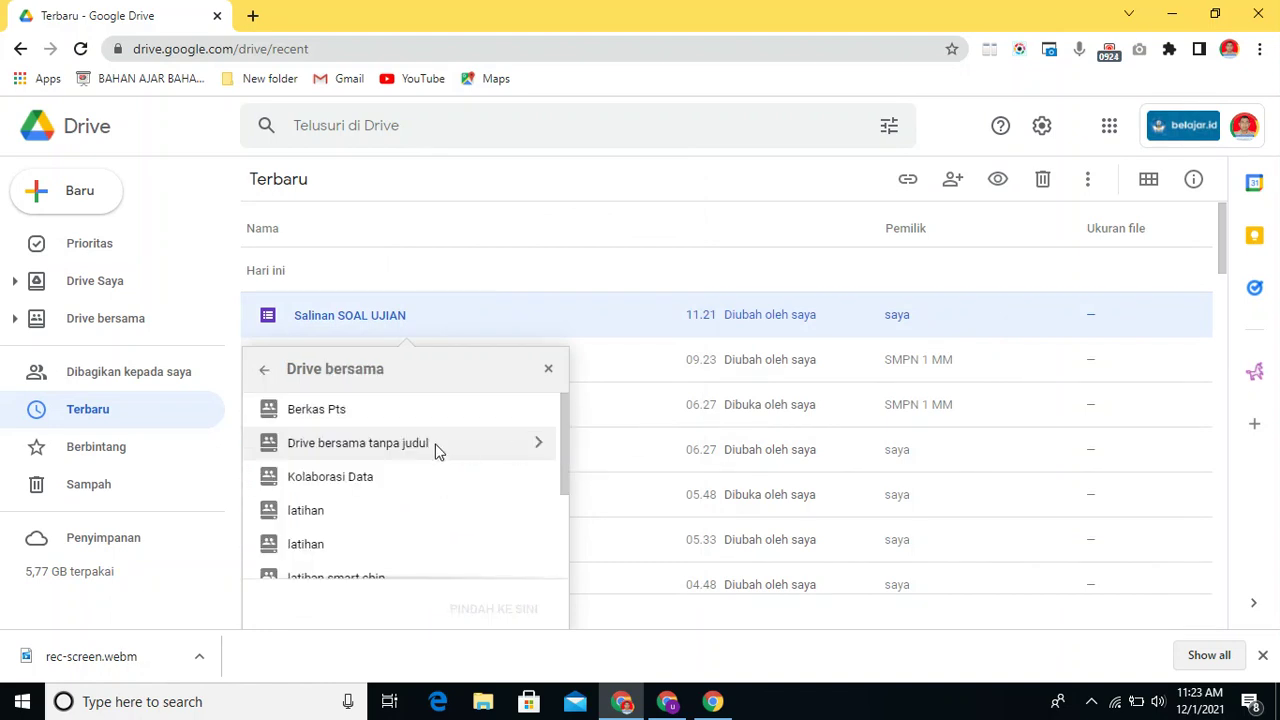
left_click_drag(567, 441, 564, 485)
left_click(360, 524)
double_click(360, 524)
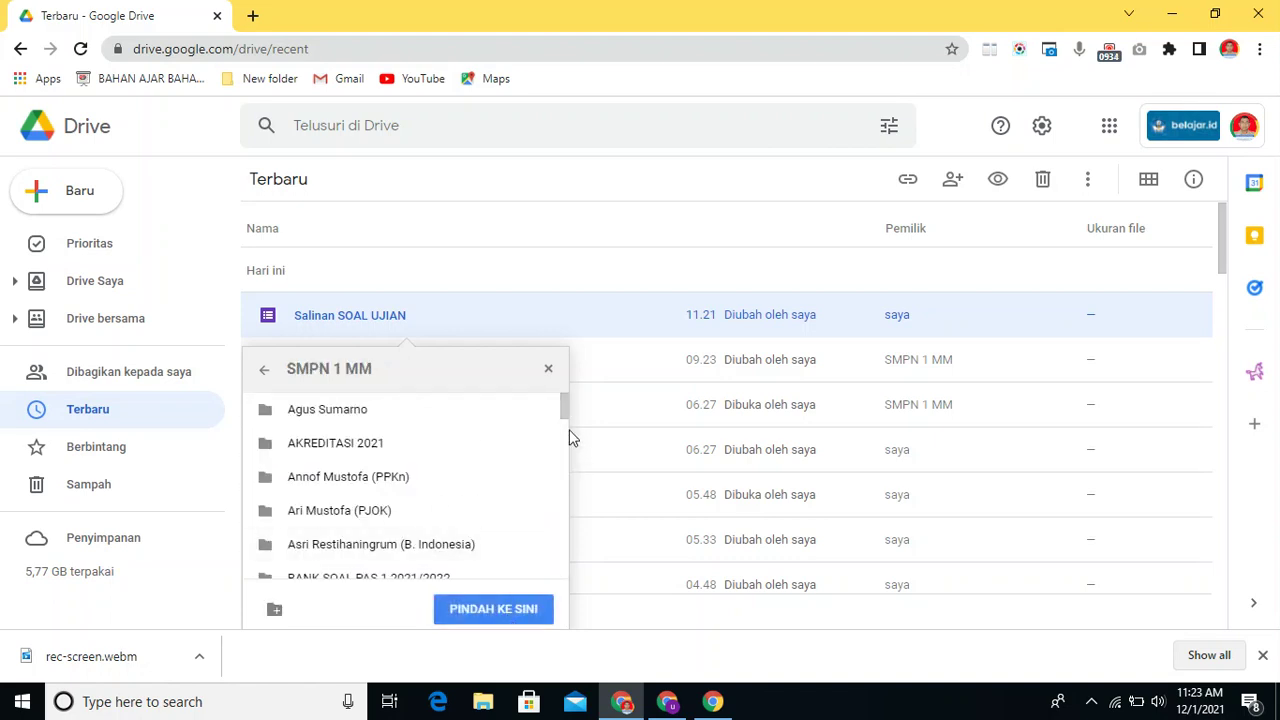
scroll(566, 418, "down", 1)
left_click(389, 514)
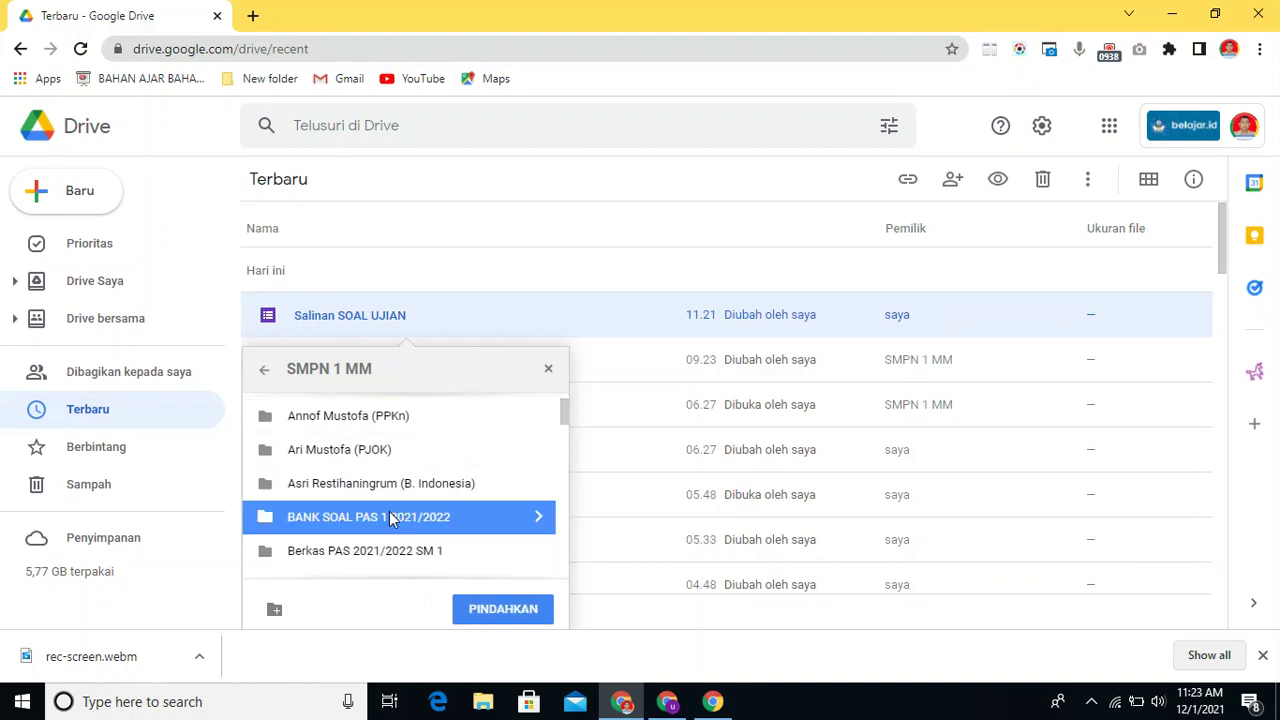
left_click(485, 612)
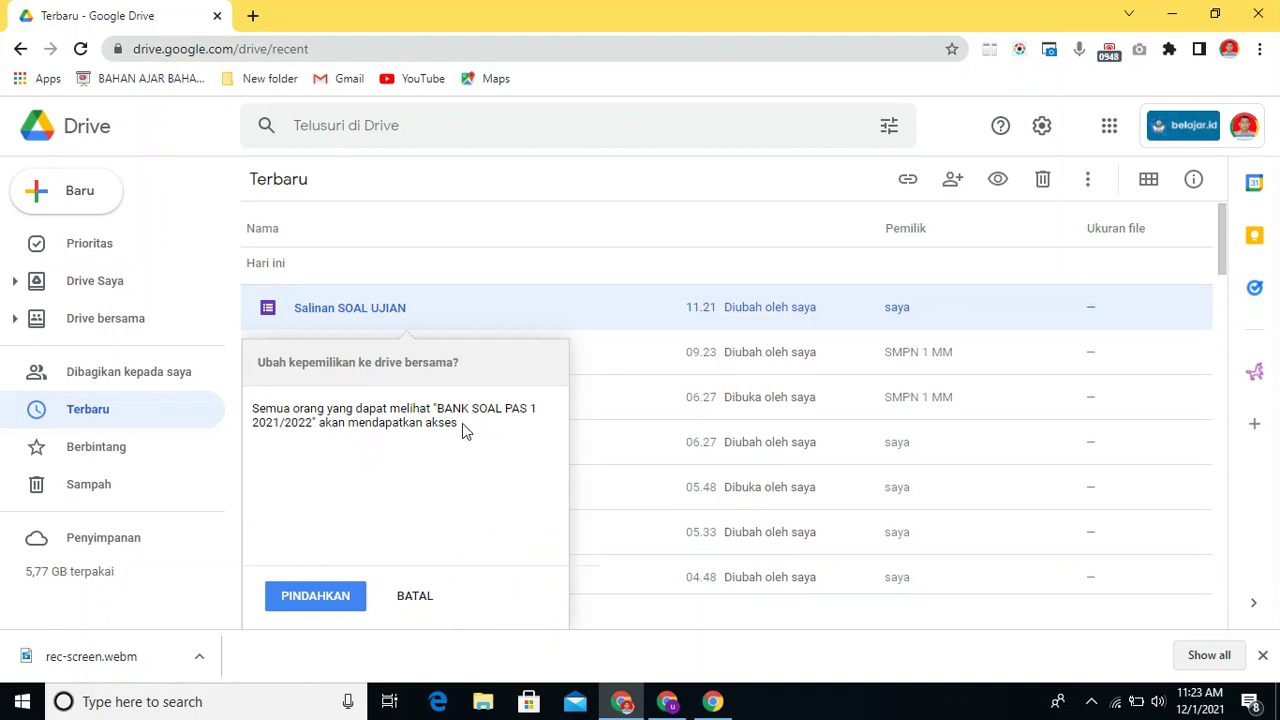
left_click(316, 600)
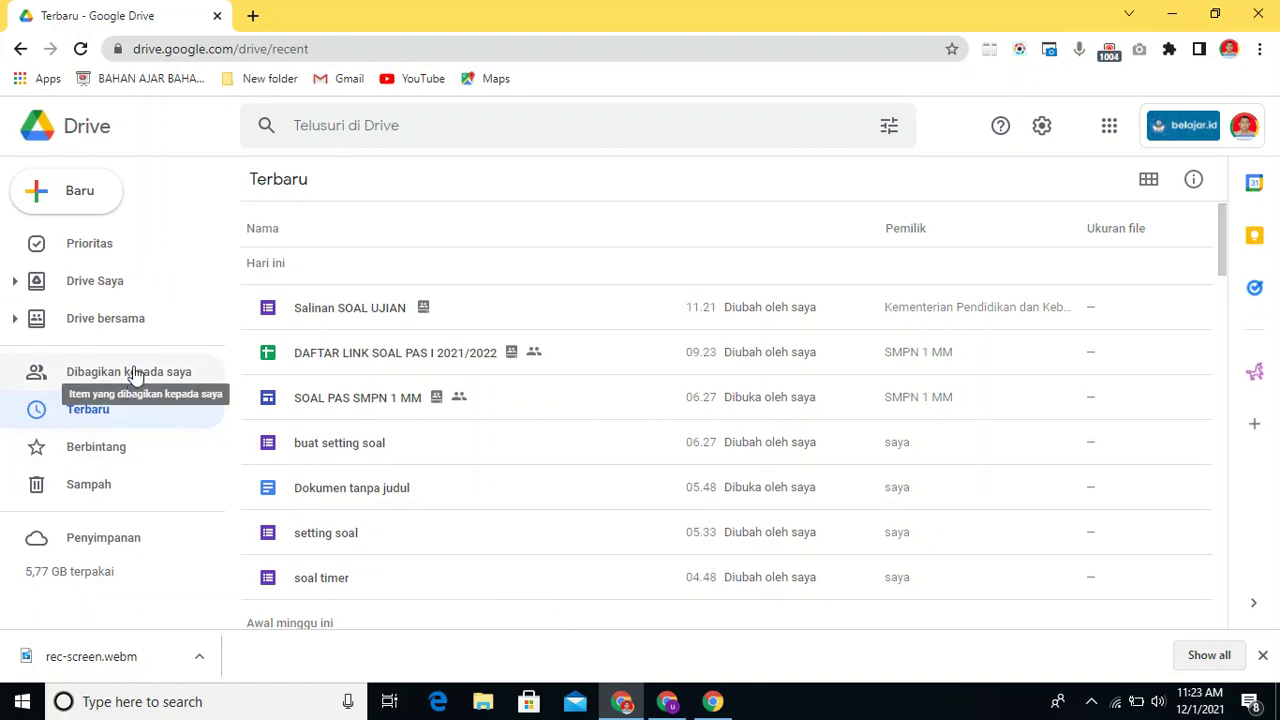
Step: Find Salinan SOAL UJIAN in the BANK SOAL PAS 1 2021/2022 folder of the SMPN 1 MM shared drive and open it
left_click(130, 328)
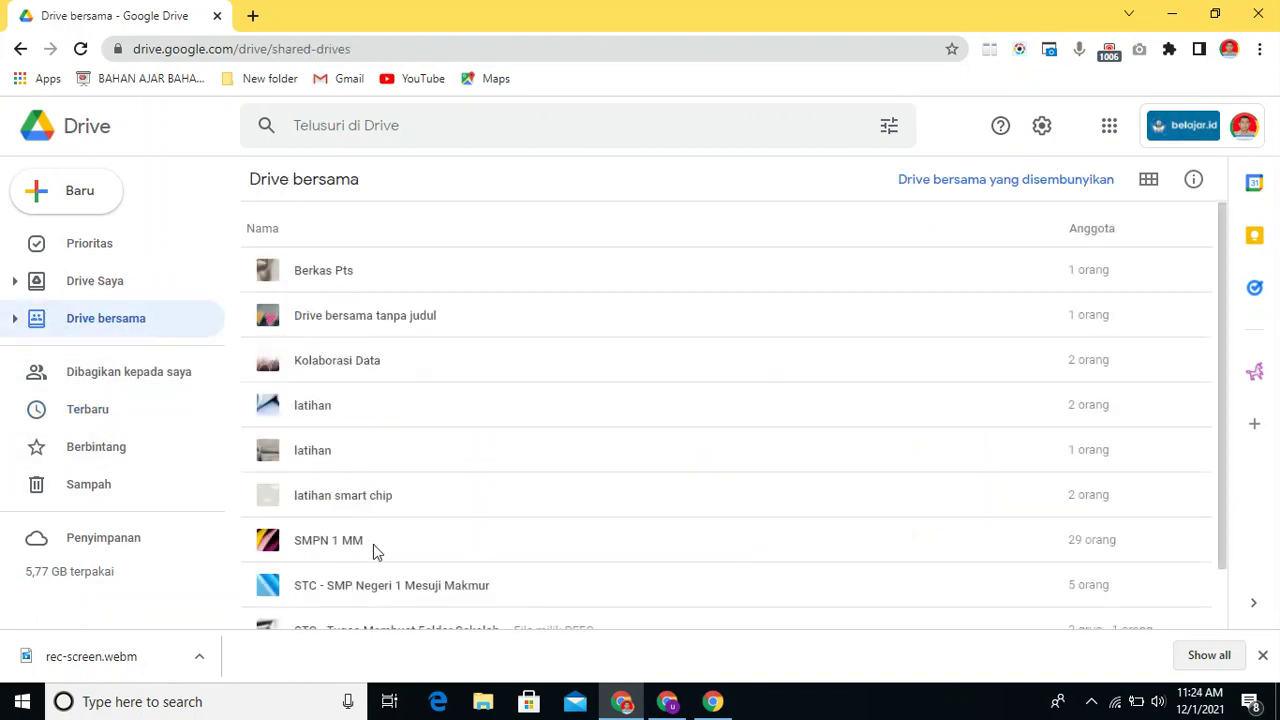
double_click(365, 547)
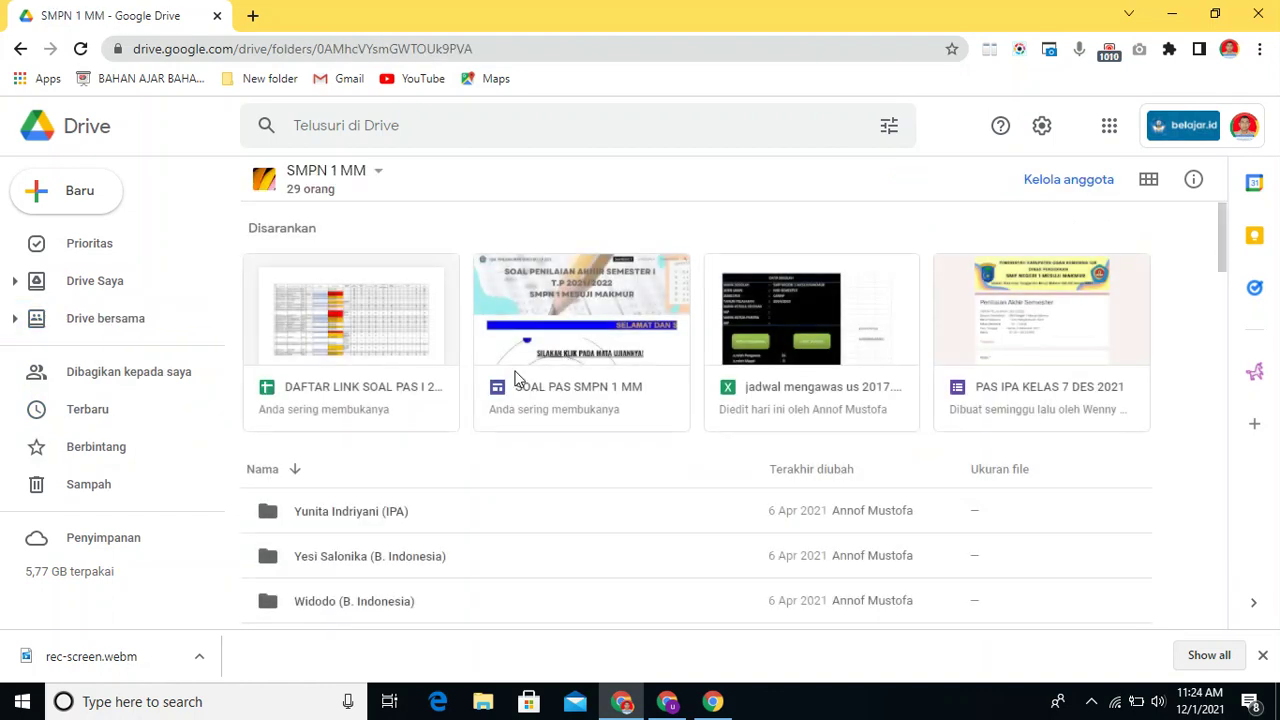
left_click_drag(1220, 238, 1255, 479)
double_click(495, 456)
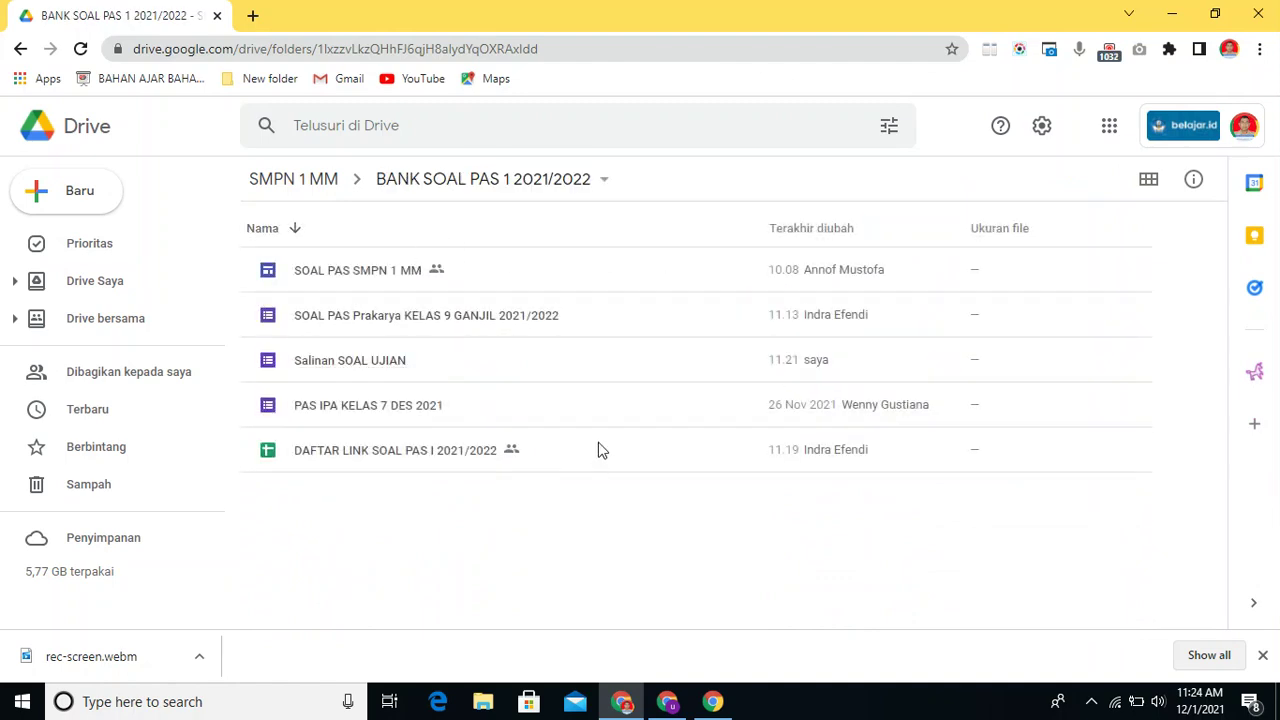
left_click(489, 374)
double_click(489, 374)
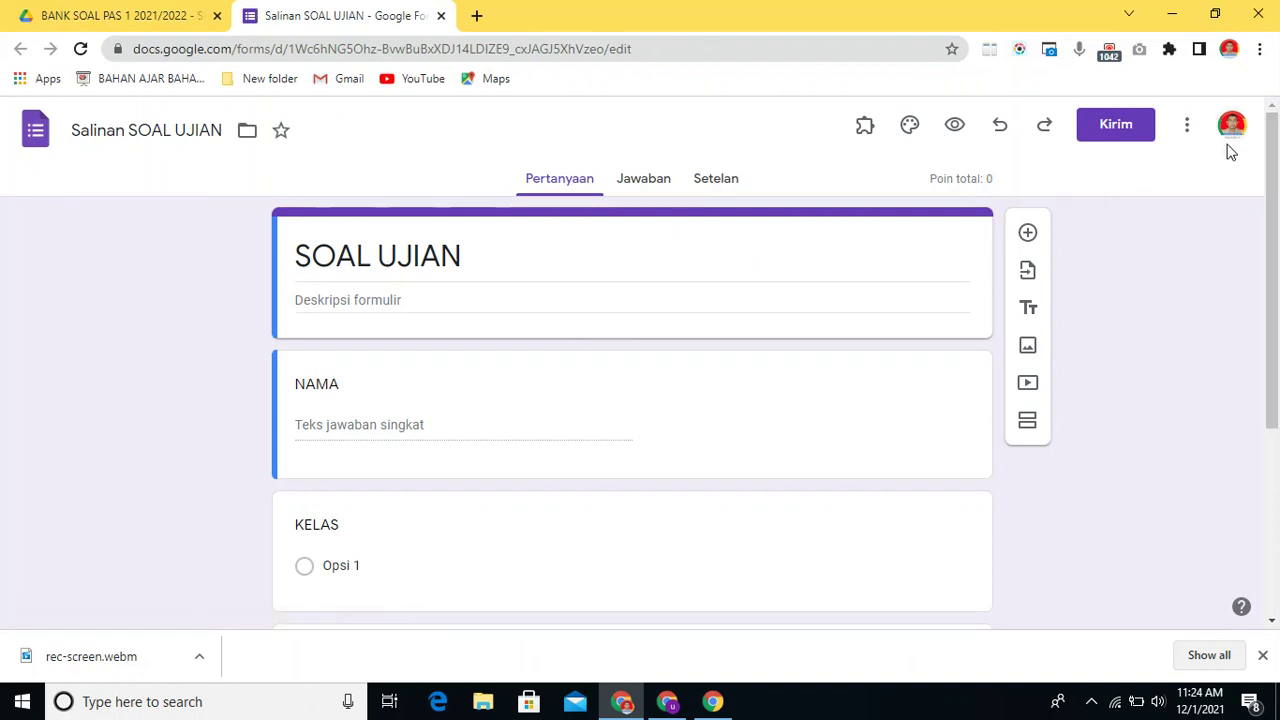
Step: Check which collaborators have editor access to Salinan SOAL UJIAN, close the list and look over the form's questions
left_click(1189, 128)
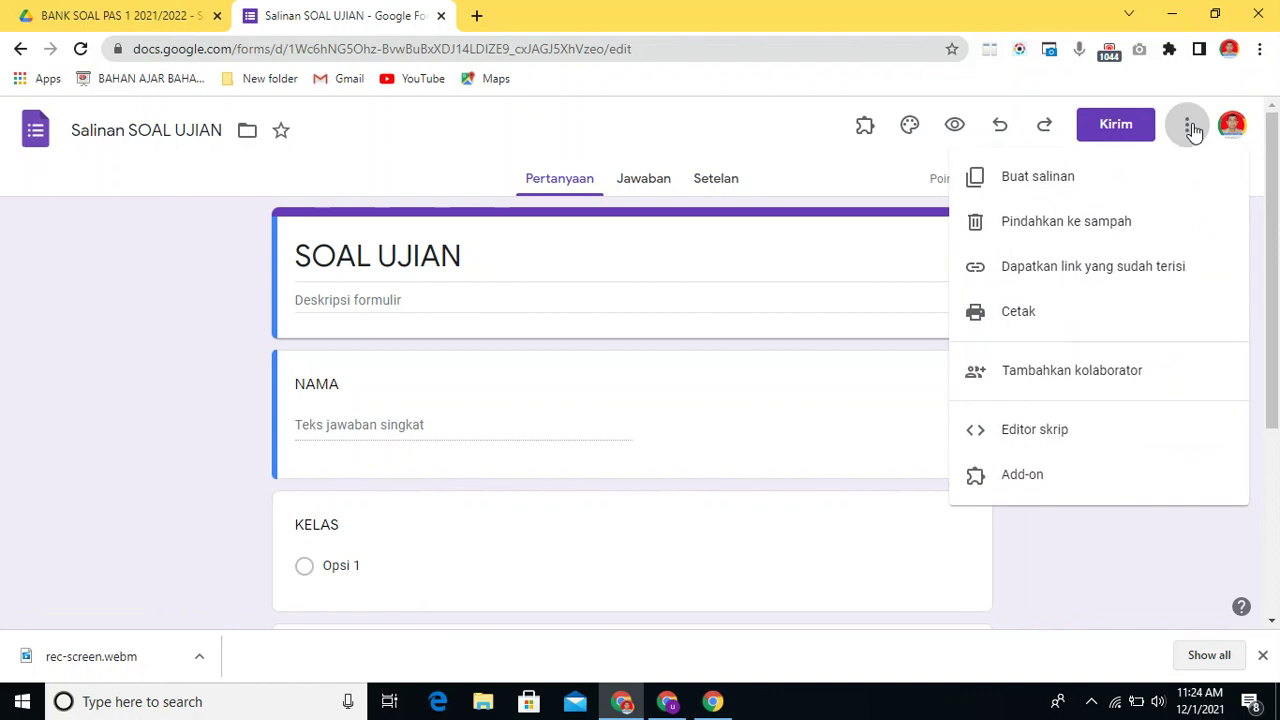
left_click(1034, 375)
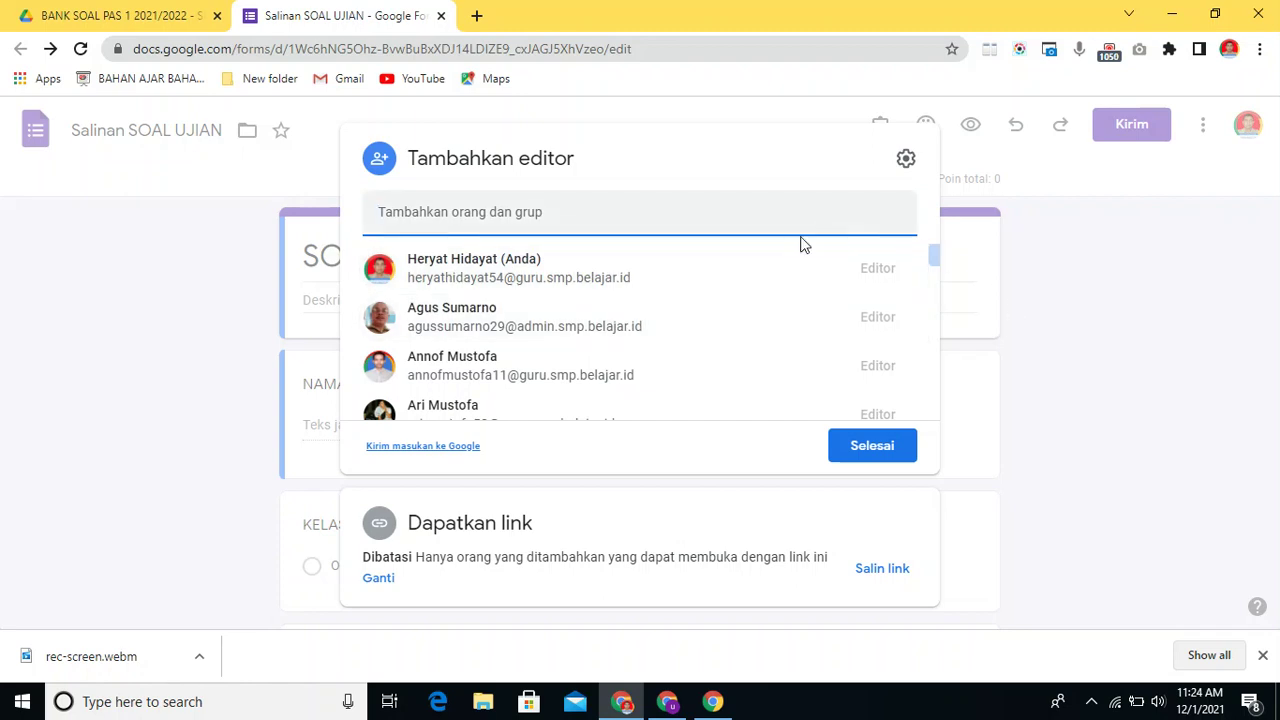
left_click_drag(931, 254, 975, 223)
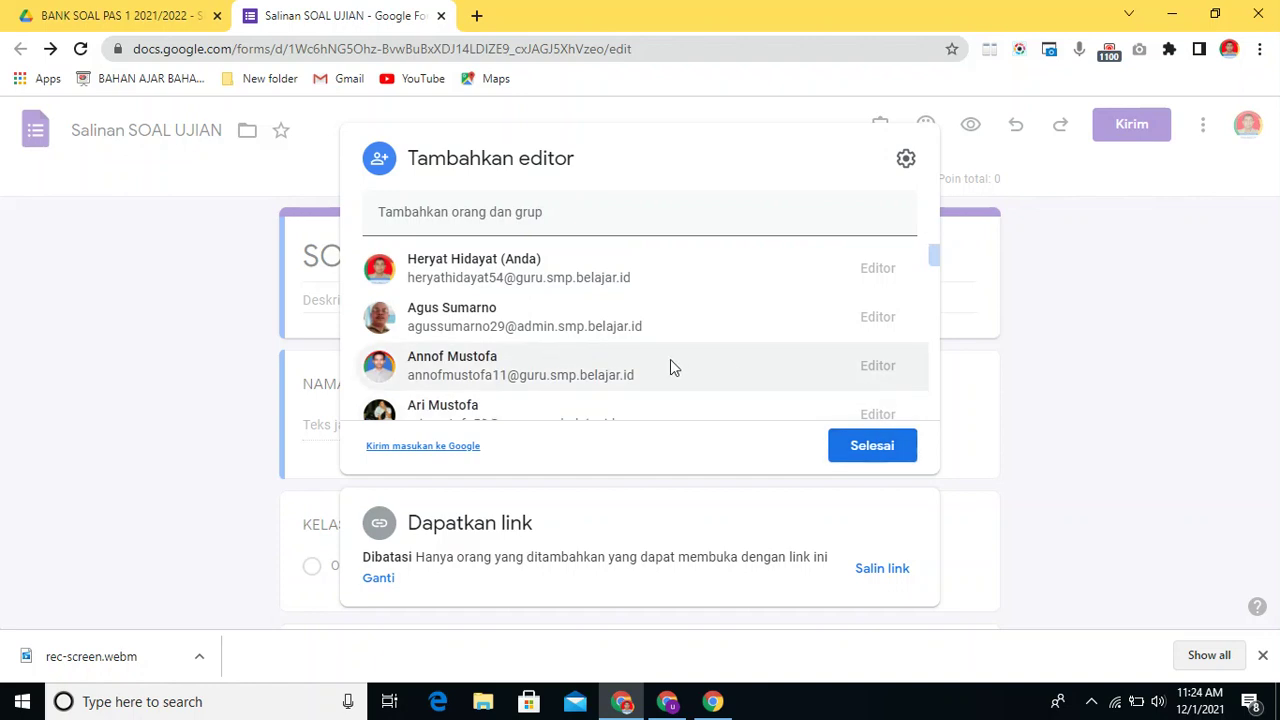
left_click(870, 449)
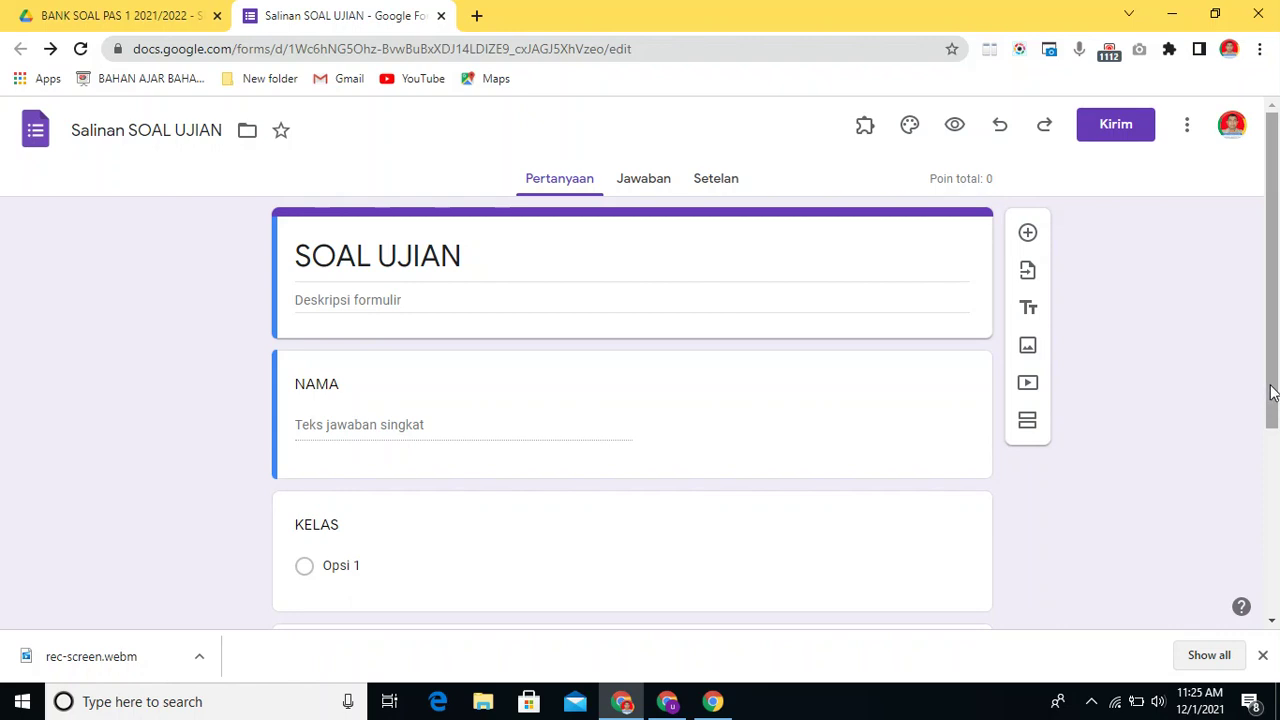
left_click_drag(1271, 392, 1277, 291)
mouse_move(1271, 234)
left_mouse_down()
mouse_move(1269, 286)
mouse_move(1274, 219)
left_mouse_up()
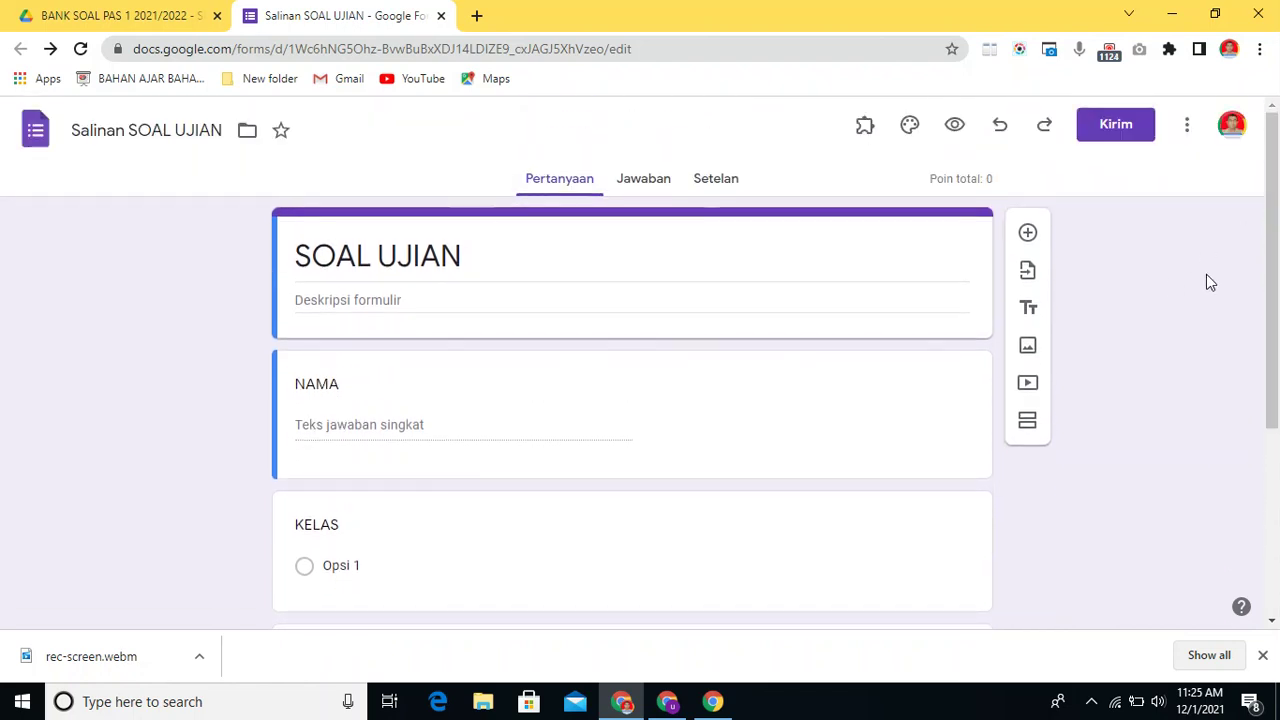